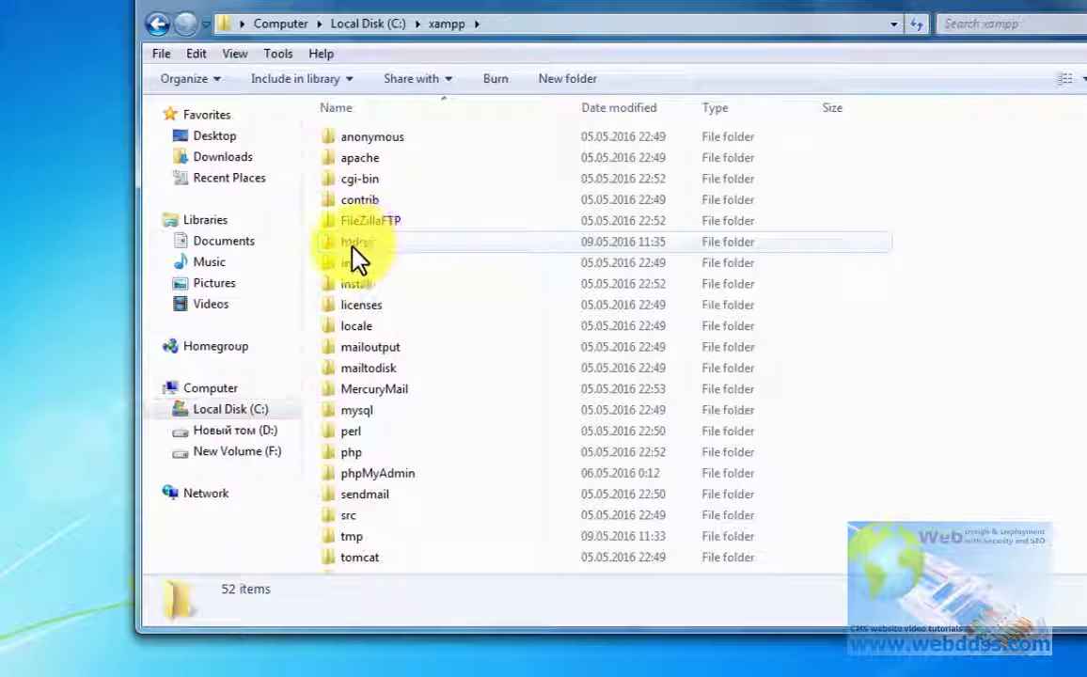
Step: Create a new folder named wpwww in C:\xampp\htdocs, then close the Explorer window
{"action": "double_click", "coordinate": [358, 246]}
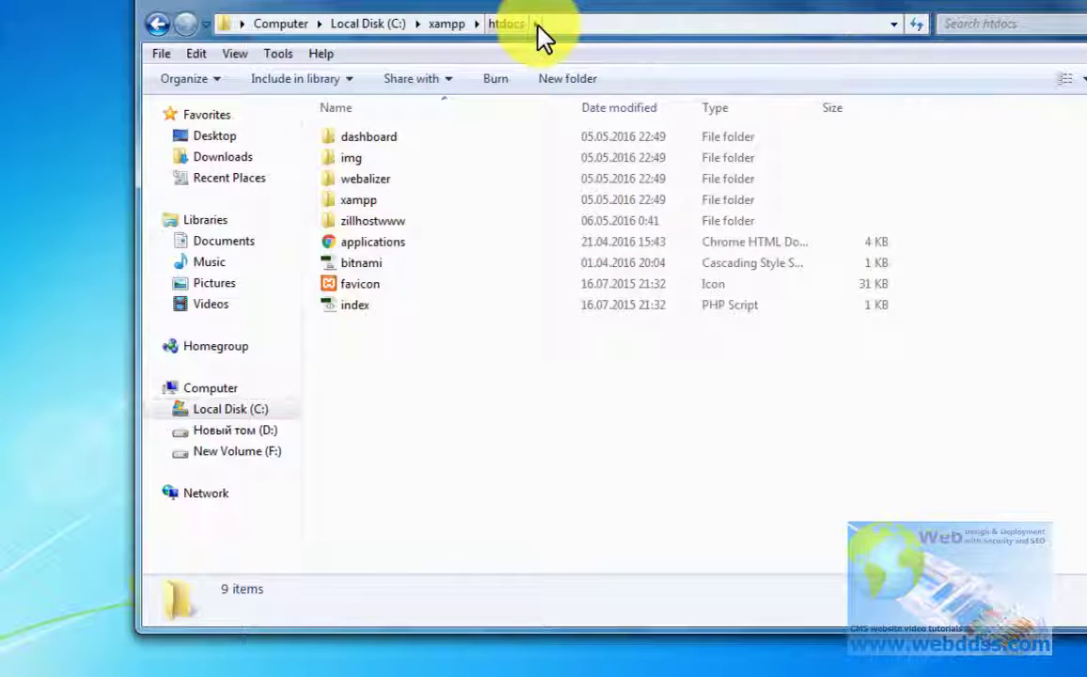
{"action": "right_click", "coordinate": [473, 388]}
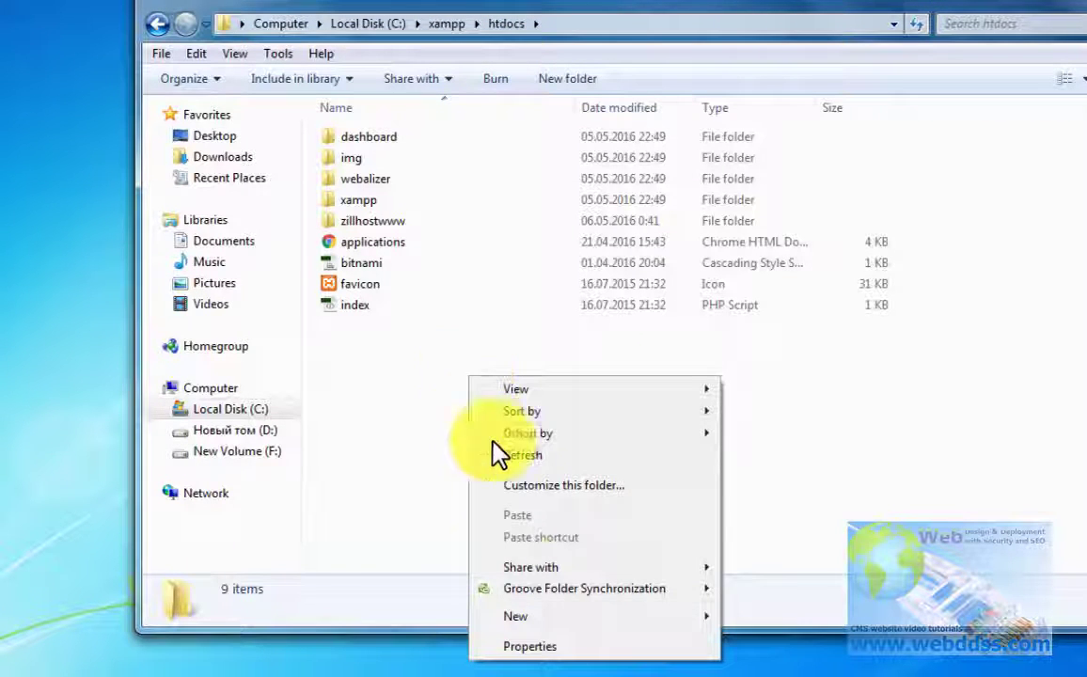
{"action": "mouse_move", "coordinate": [628, 626]}
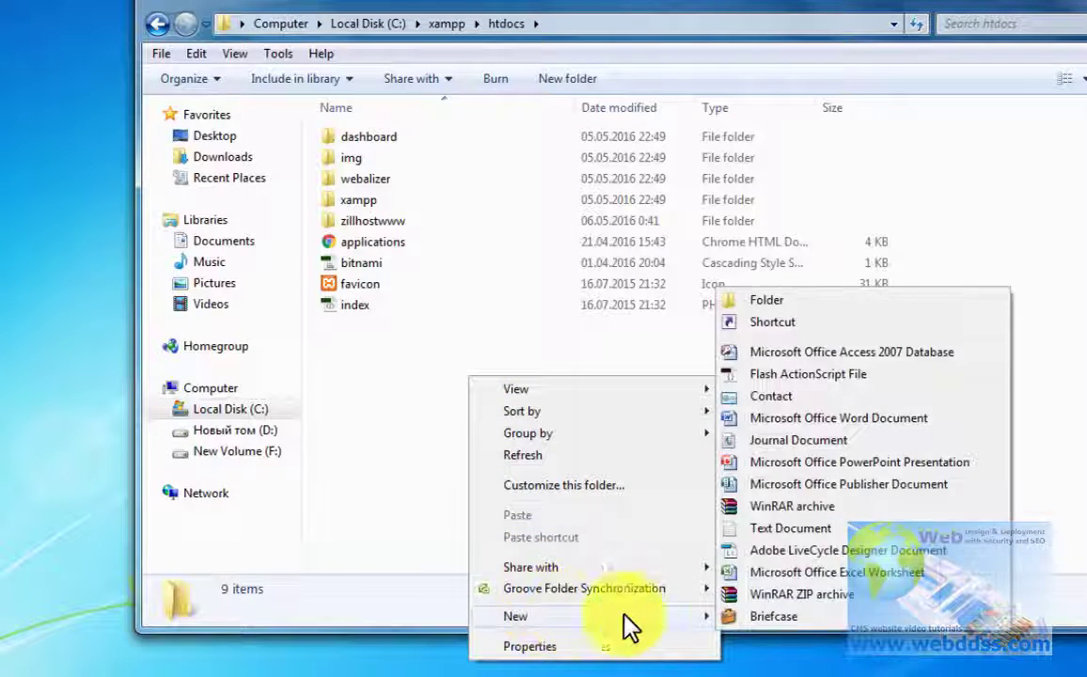
{"action": "left_click", "coordinate": [793, 300]}
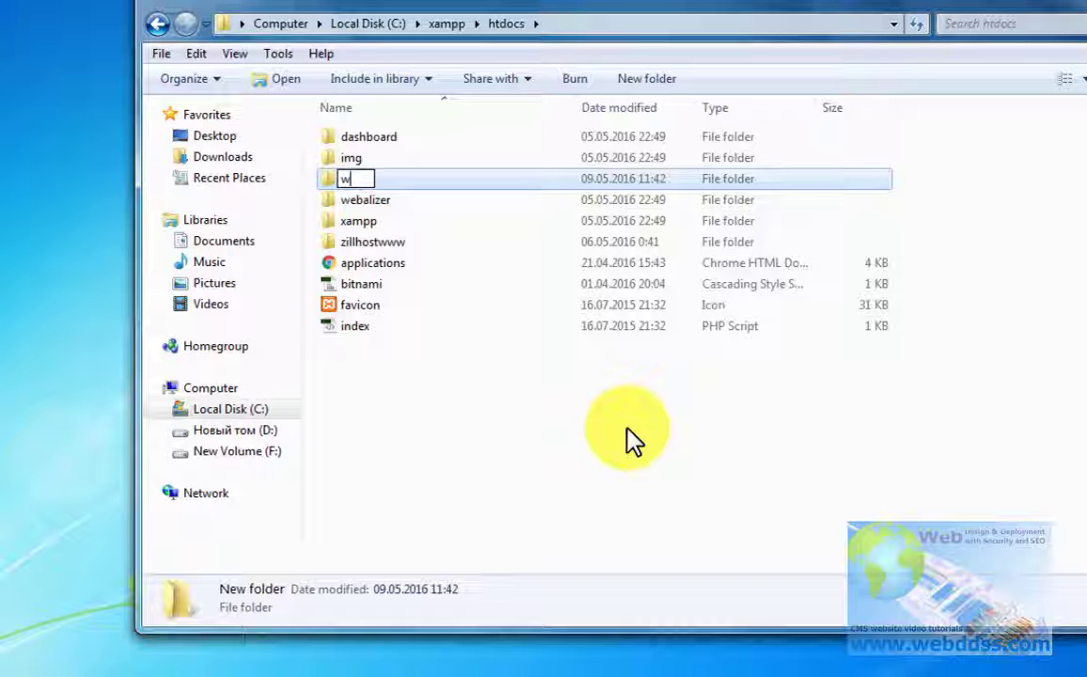
{"action": "type", "text": "wpww"}
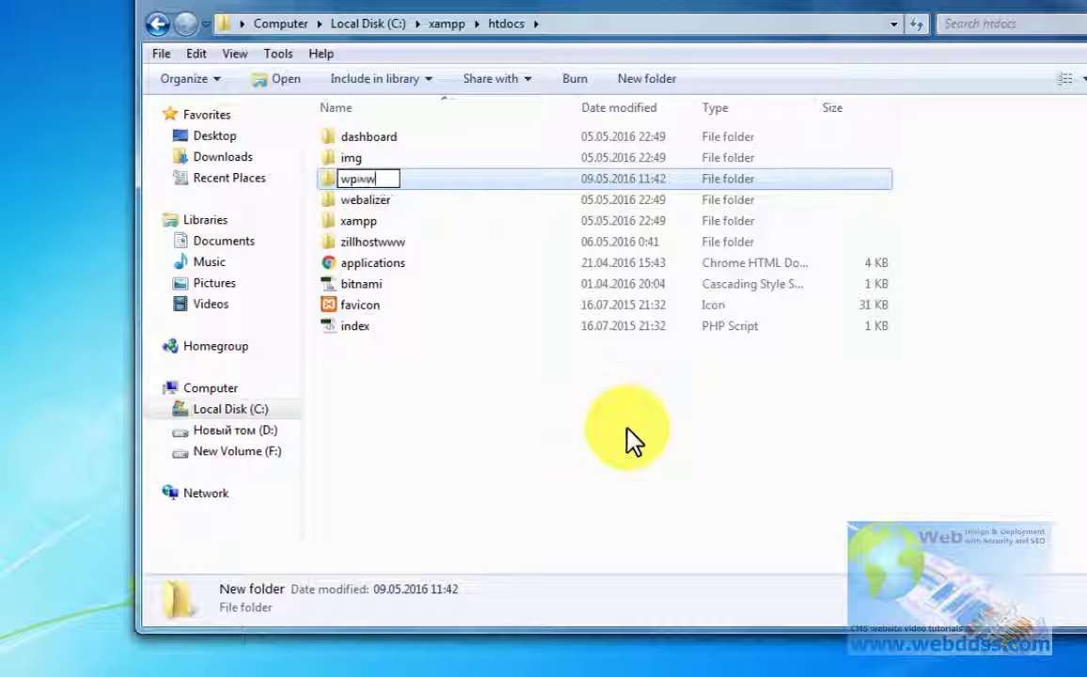
{"action": "type", "text": "w"}
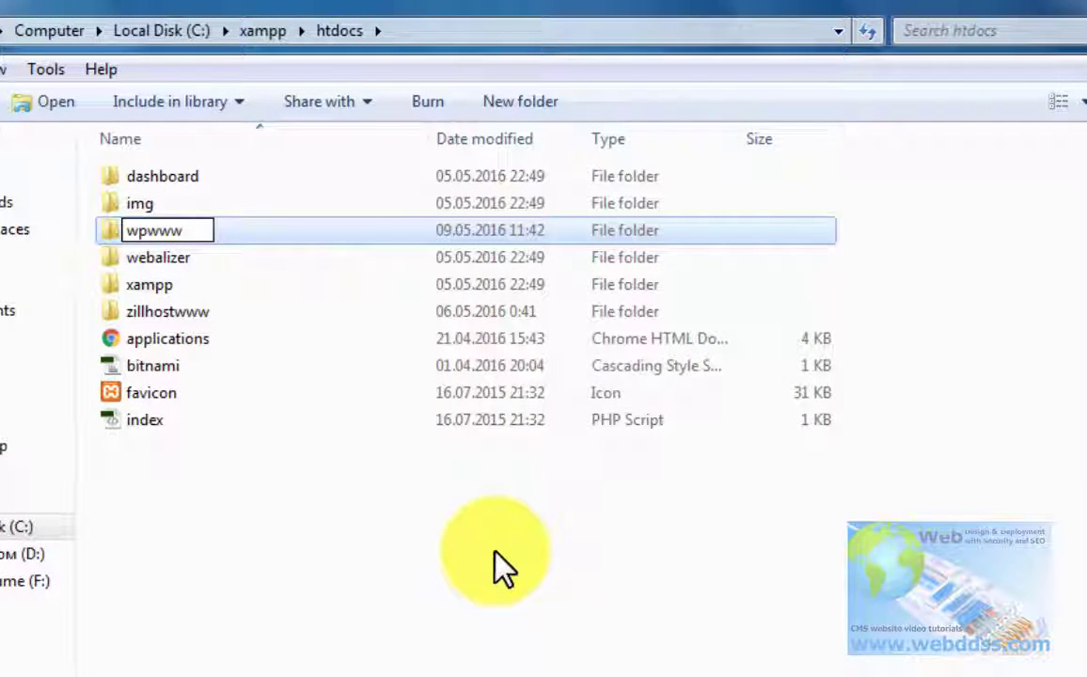
{"action": "left_click", "coordinate": [451, 546]}
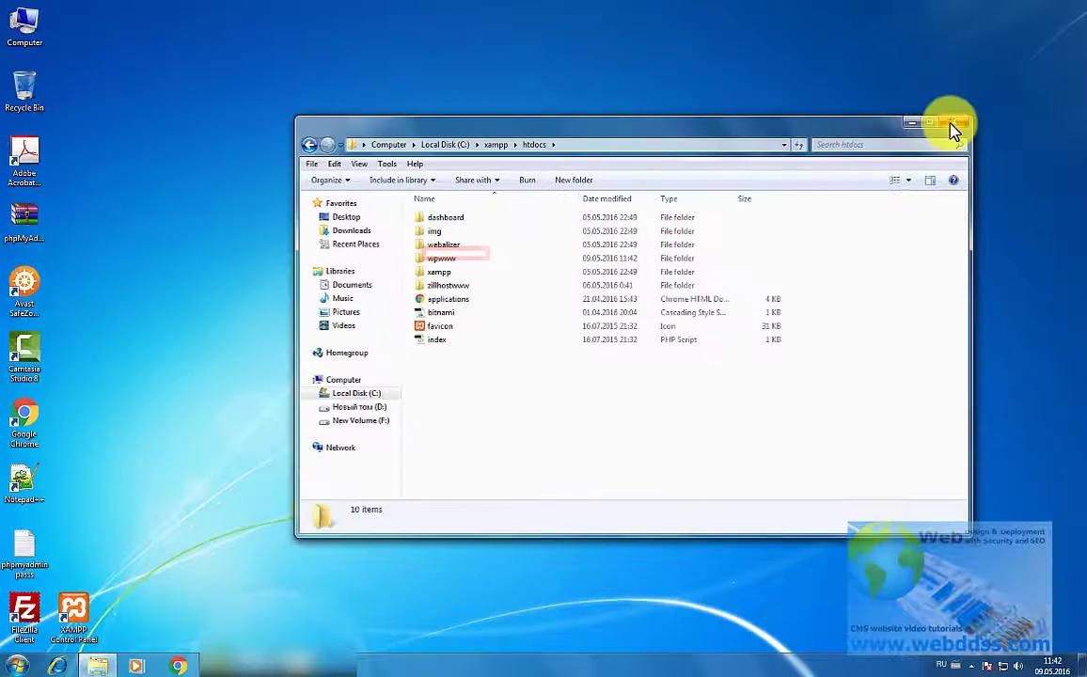
{"action": "left_click", "coordinate": [953, 130]}
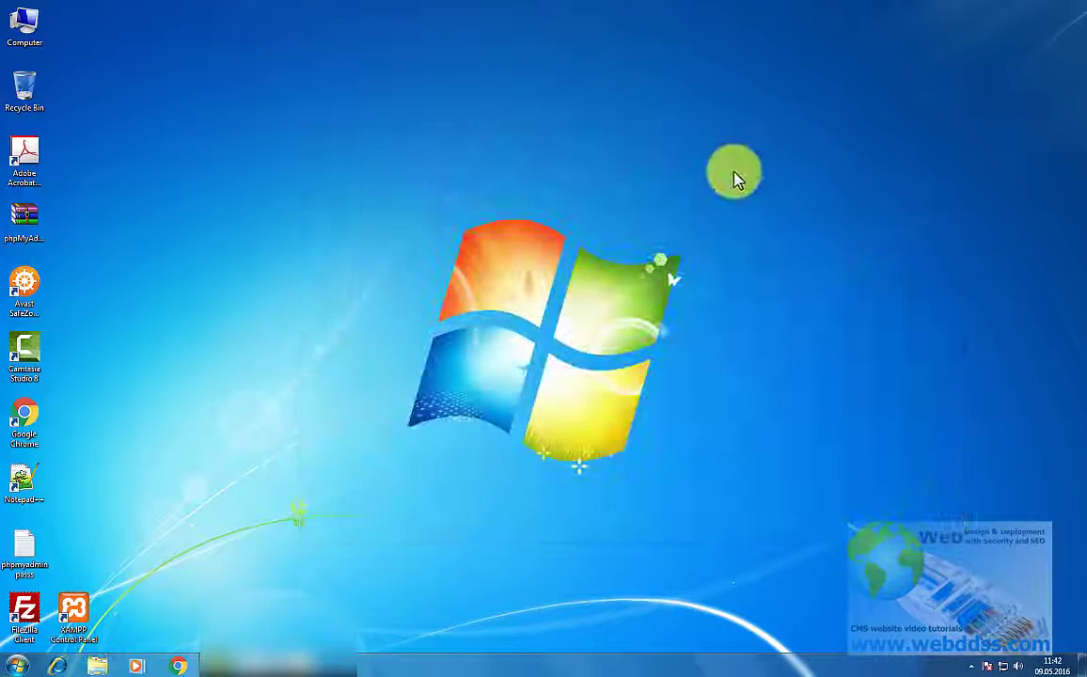
Step: Launch Chrome and run a Google search for 'wordpress'
{"action": "double_click", "coordinate": [28, 418]}
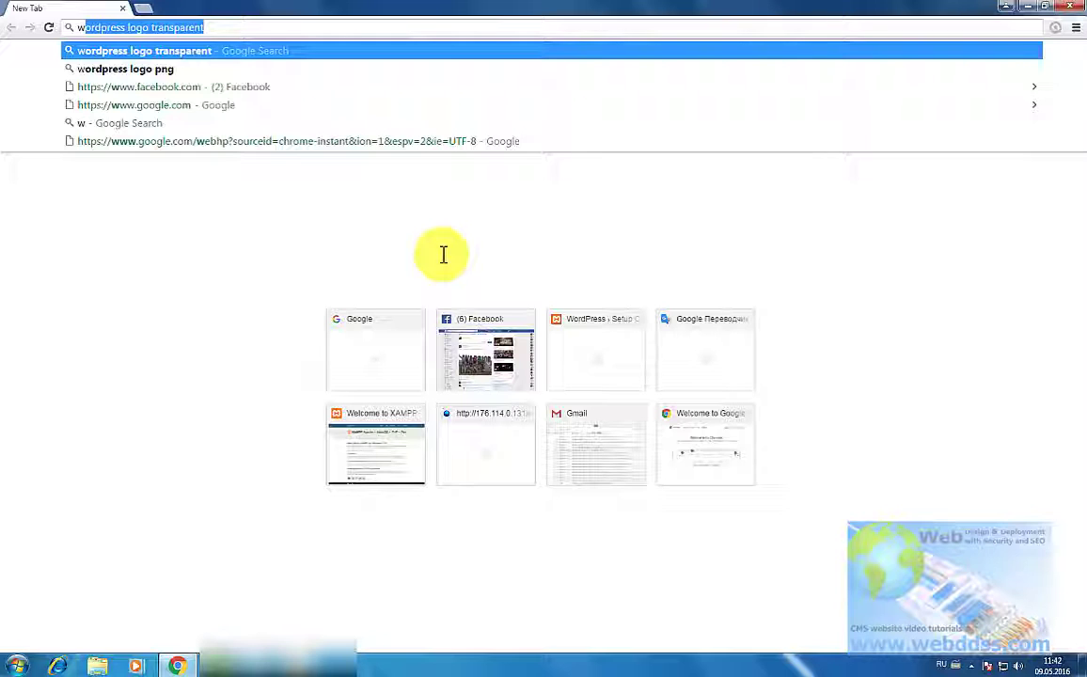
{"action": "type", "text": "wo"}
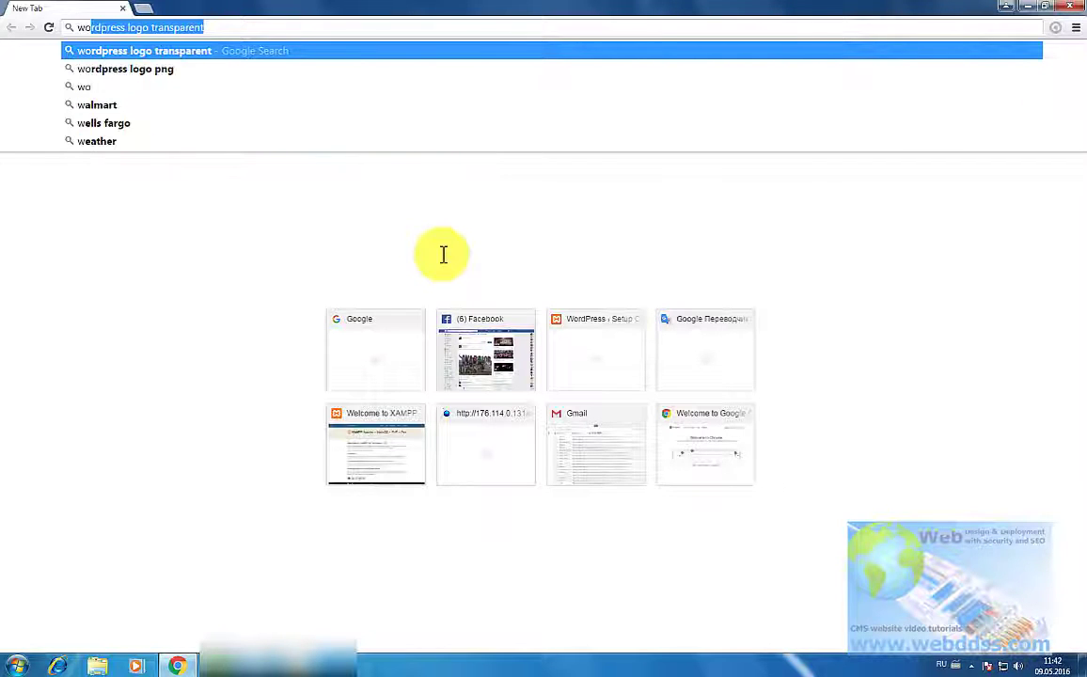
{"action": "type", "text": "rdpress"}
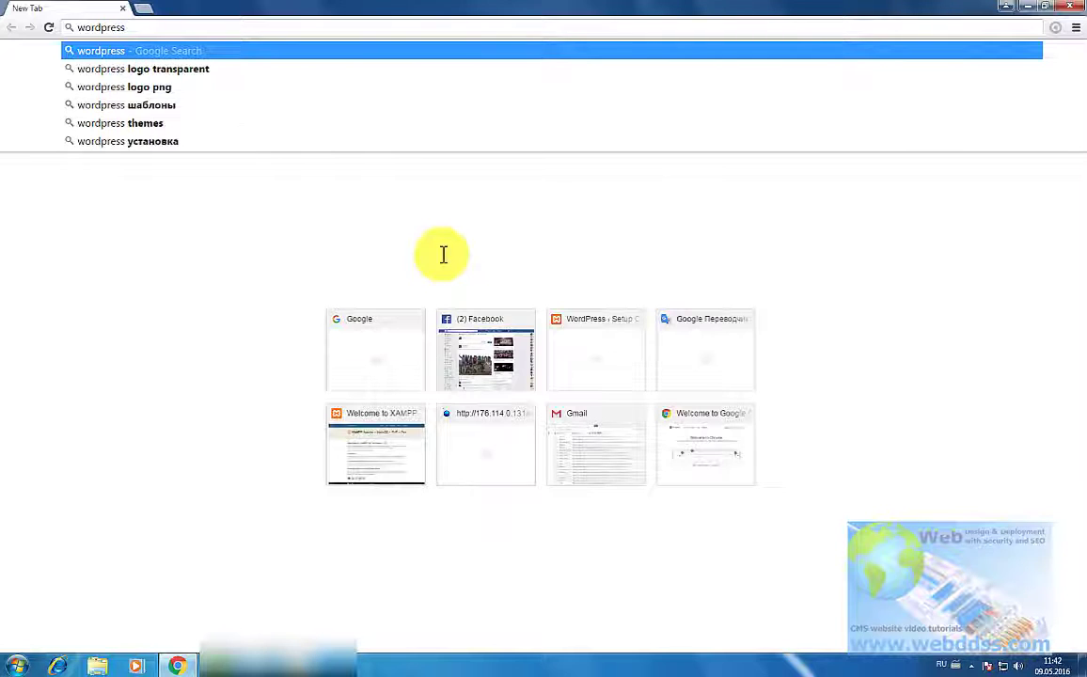
{"action": "key", "text": "Return"}
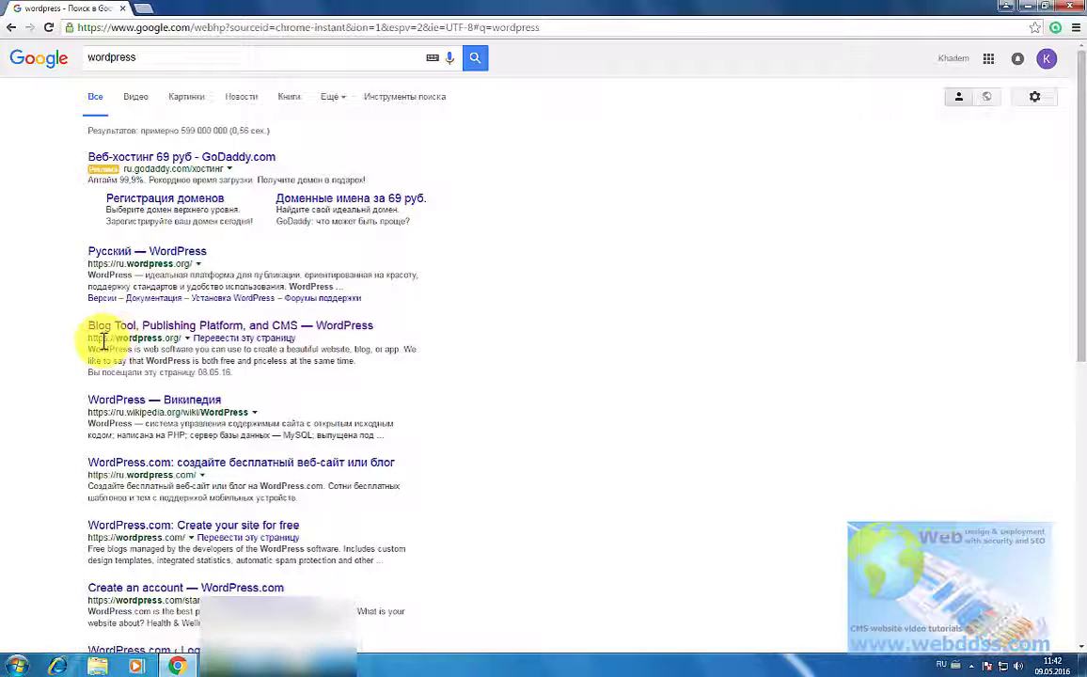
Step: Go from the wordpress.org result to its download page and switch to the English (UK) site
{"action": "left_click", "coordinate": [106, 329]}
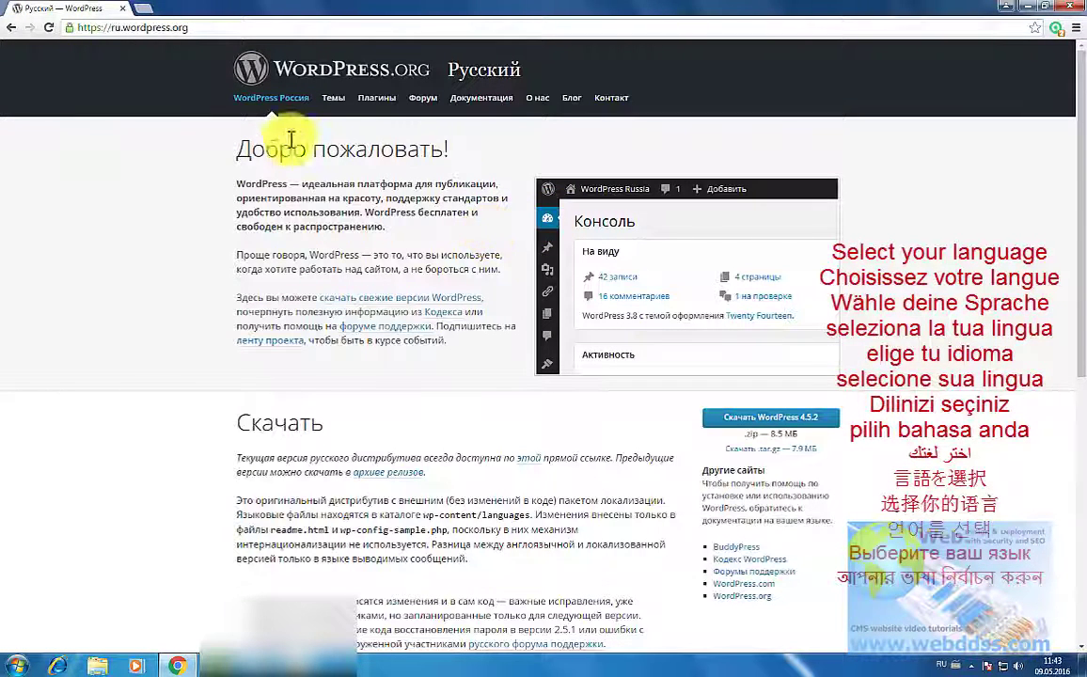
{"action": "left_click", "coordinate": [12, 29]}
{"action": "left_click", "coordinate": [12, 29]}
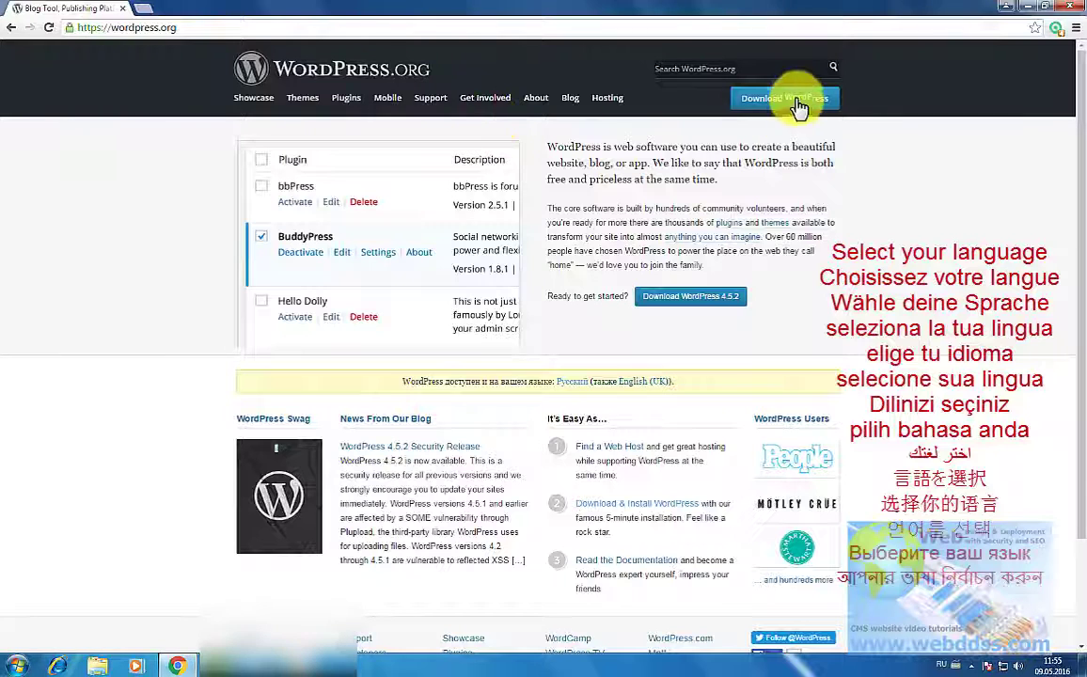
{"action": "left_click", "coordinate": [766, 108]}
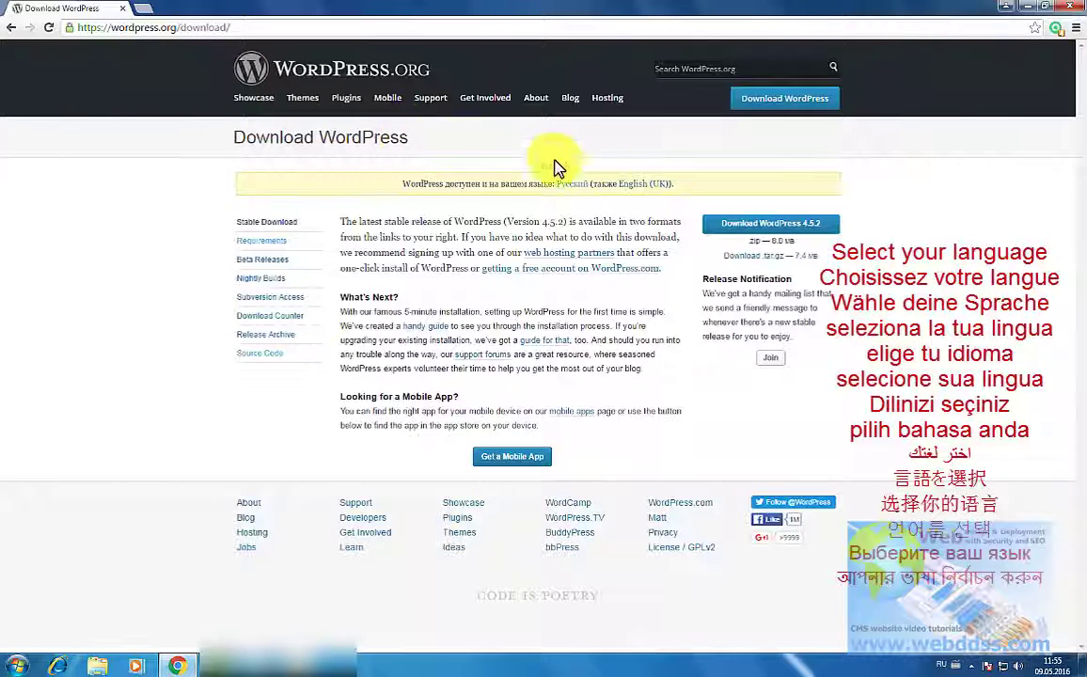
{"action": "left_click", "coordinate": [638, 188]}
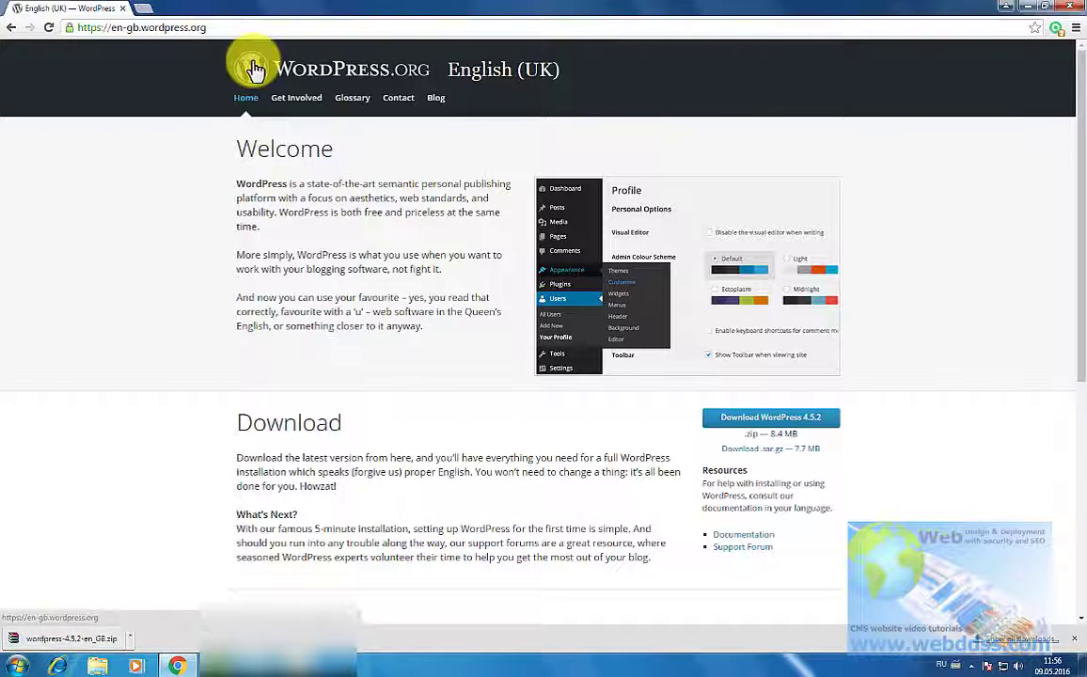
Step: Copy wordpress-4.5.2-en_GB.zip from the Downloads folder and paste it onto the desktop
{"action": "left_click", "coordinate": [130, 638]}
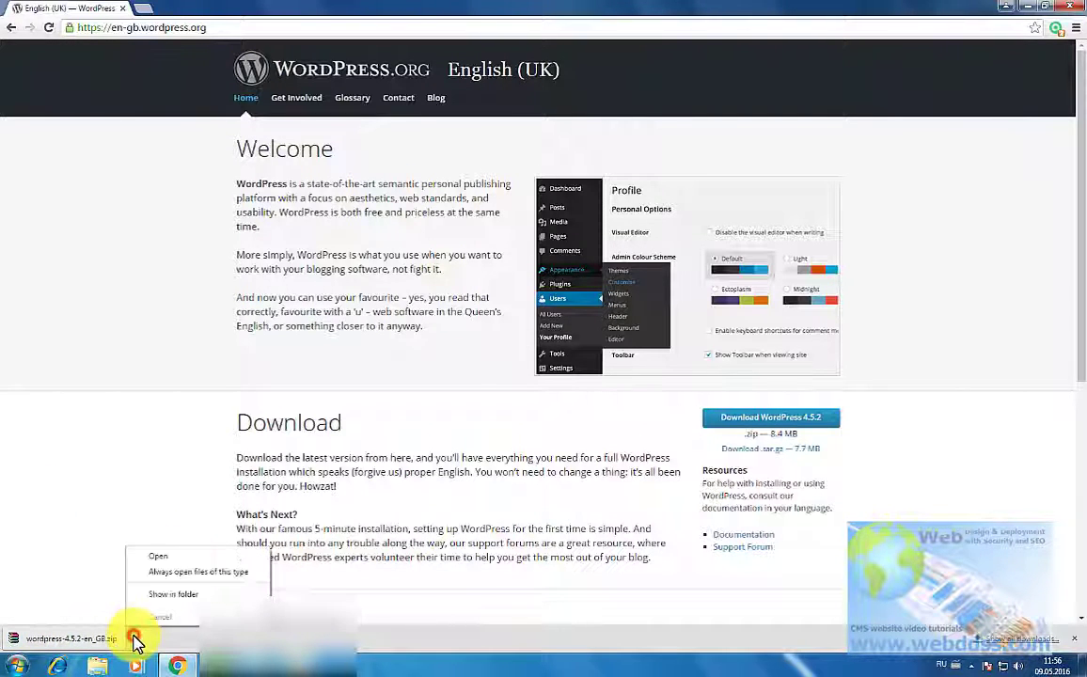
{"action": "left_click", "coordinate": [177, 597]}
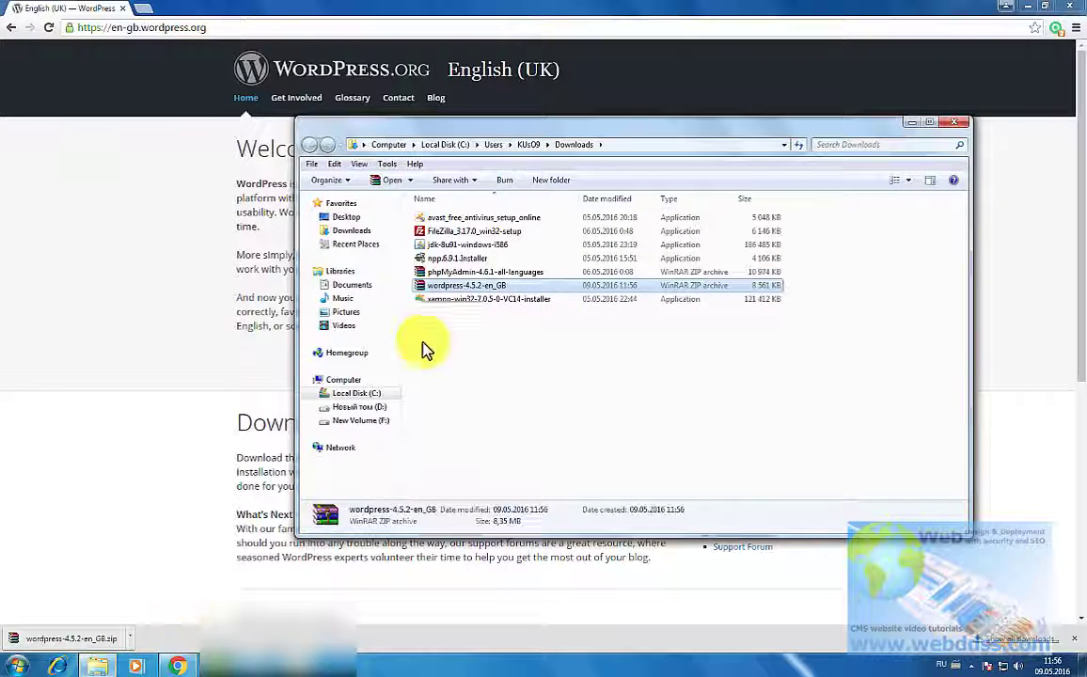
{"action": "right_click", "coordinate": [473, 293]}
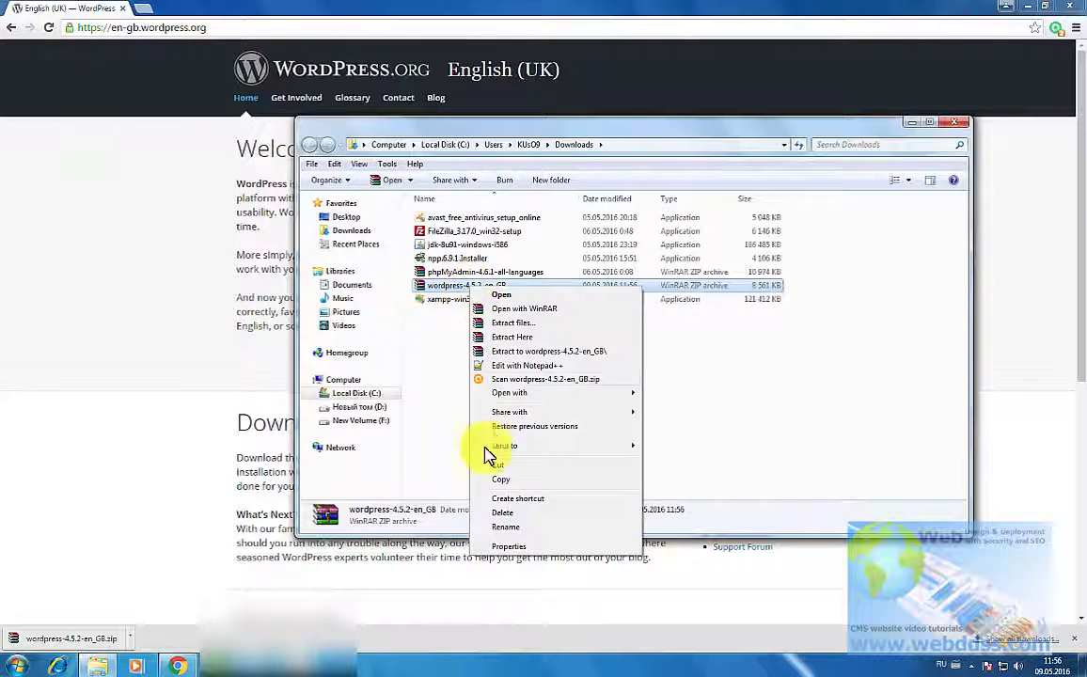
{"action": "left_click", "coordinate": [499, 485]}
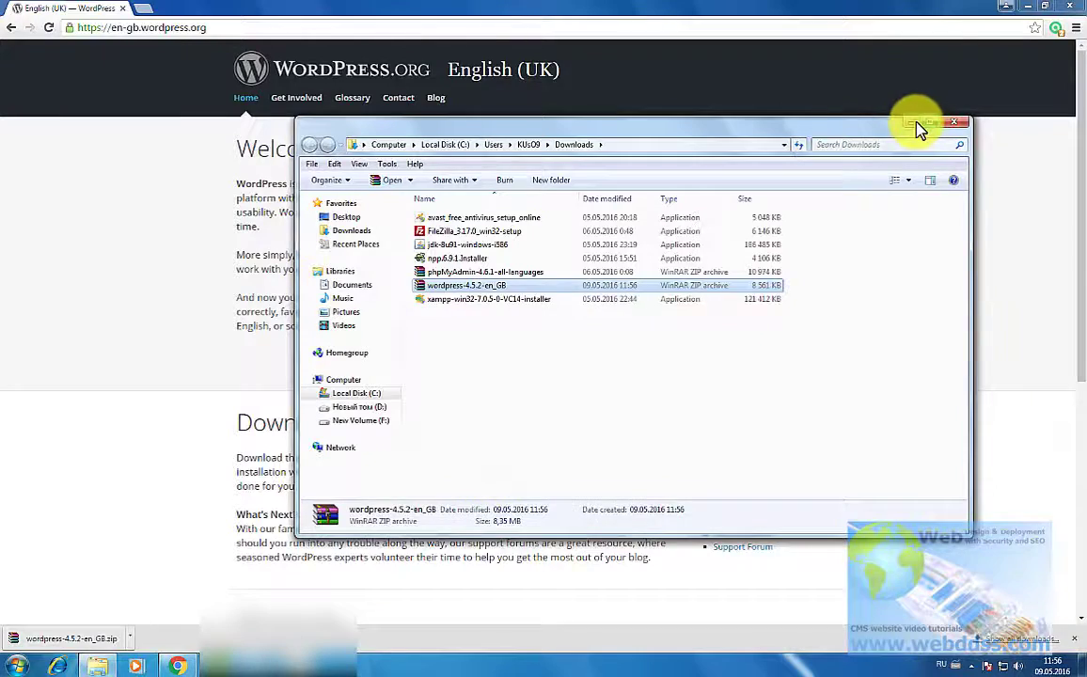
{"action": "left_click", "coordinate": [917, 124]}
{"action": "left_click", "coordinate": [1026, 11]}
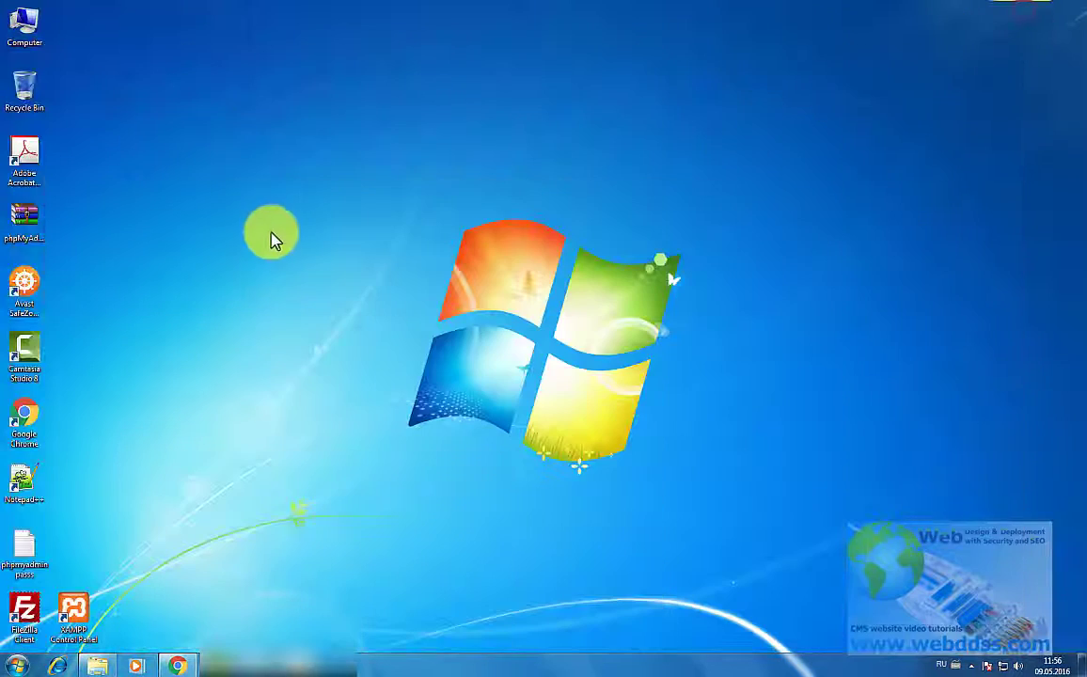
{"action": "right_click", "coordinate": [242, 208]}
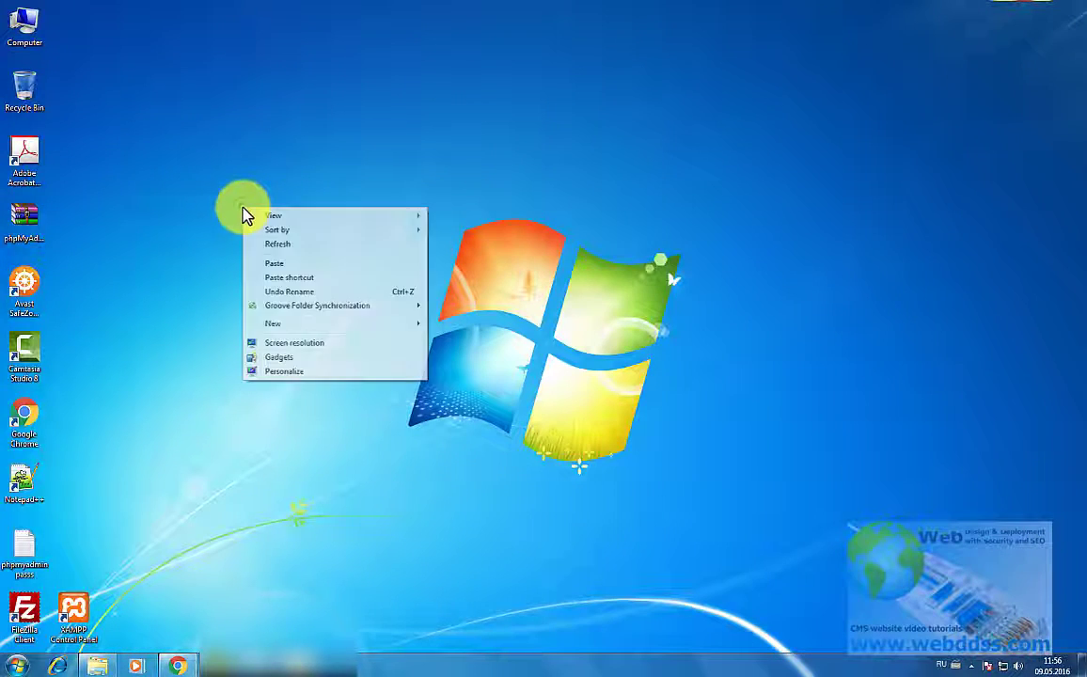
{"action": "left_click", "coordinate": [278, 263]}
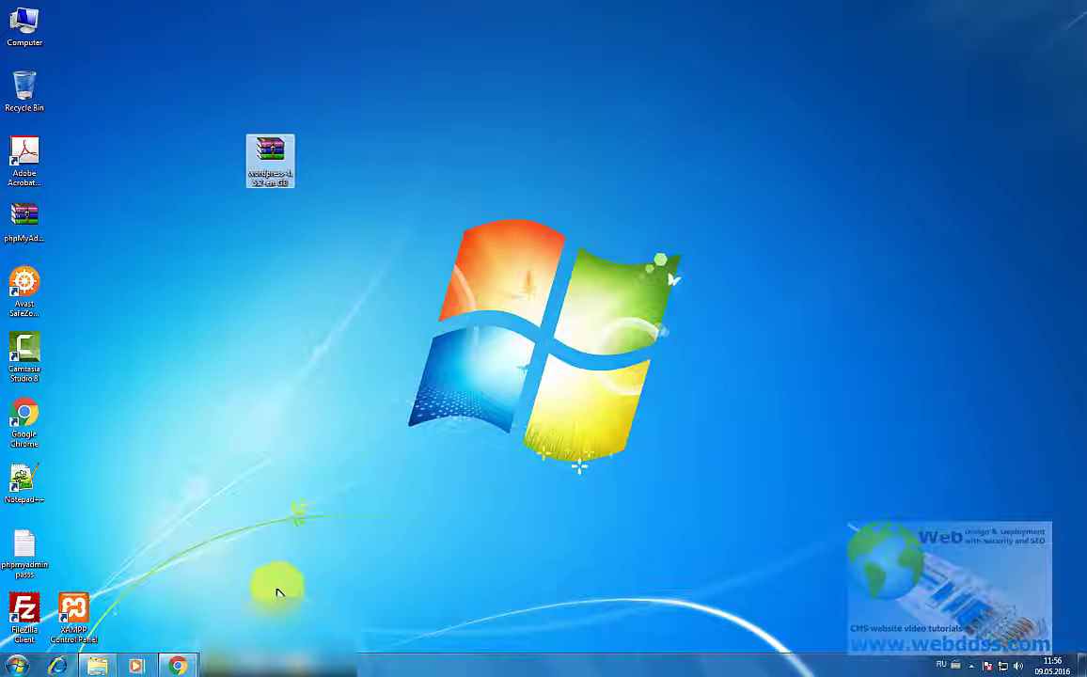
Step: Extract the wordpress-4.5.2-en_GB archive with WinRAR into C:\xampp\htdocs\wpwww
{"action": "right_click", "coordinate": [270, 160]}
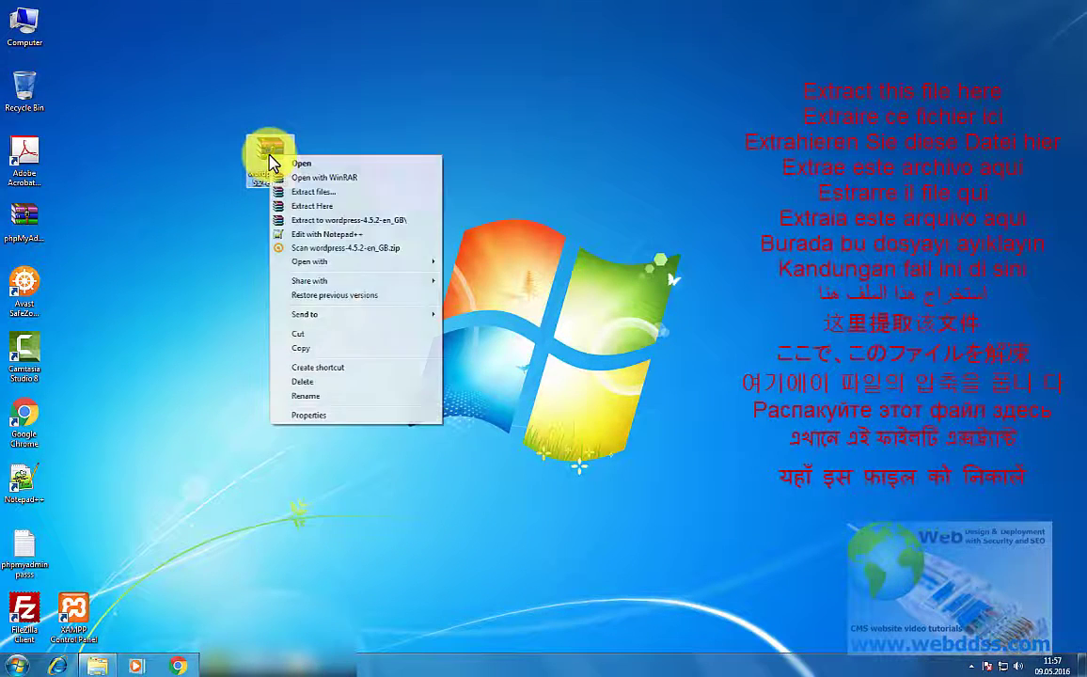
{"action": "left_click", "coordinate": [321, 193]}
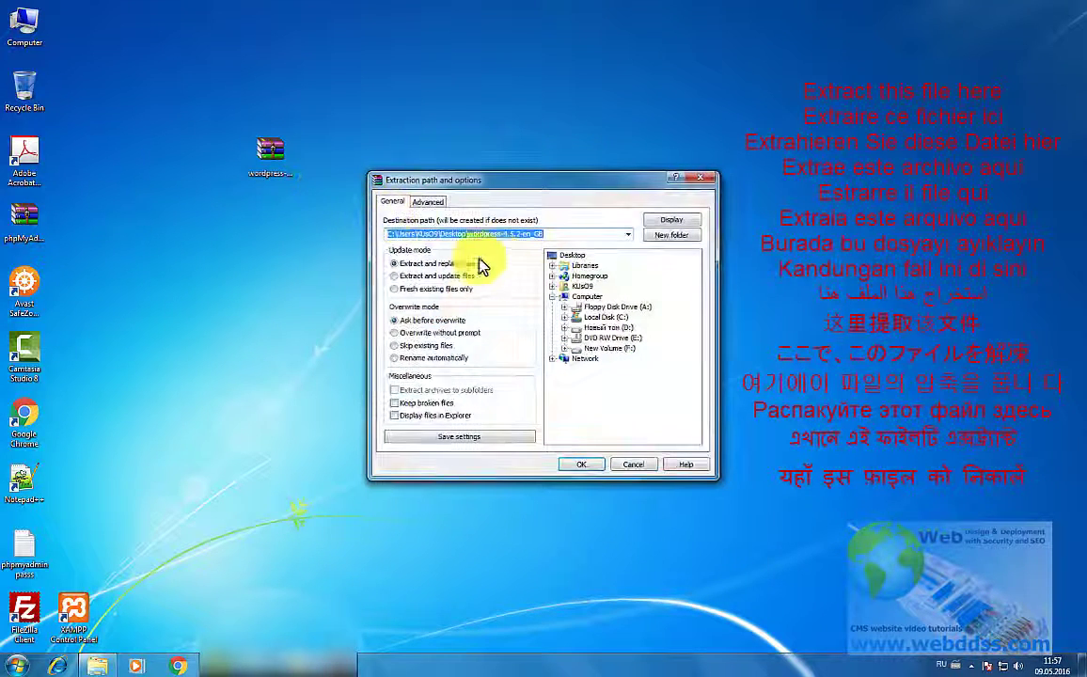
{"action": "double_click", "coordinate": [594, 319]}
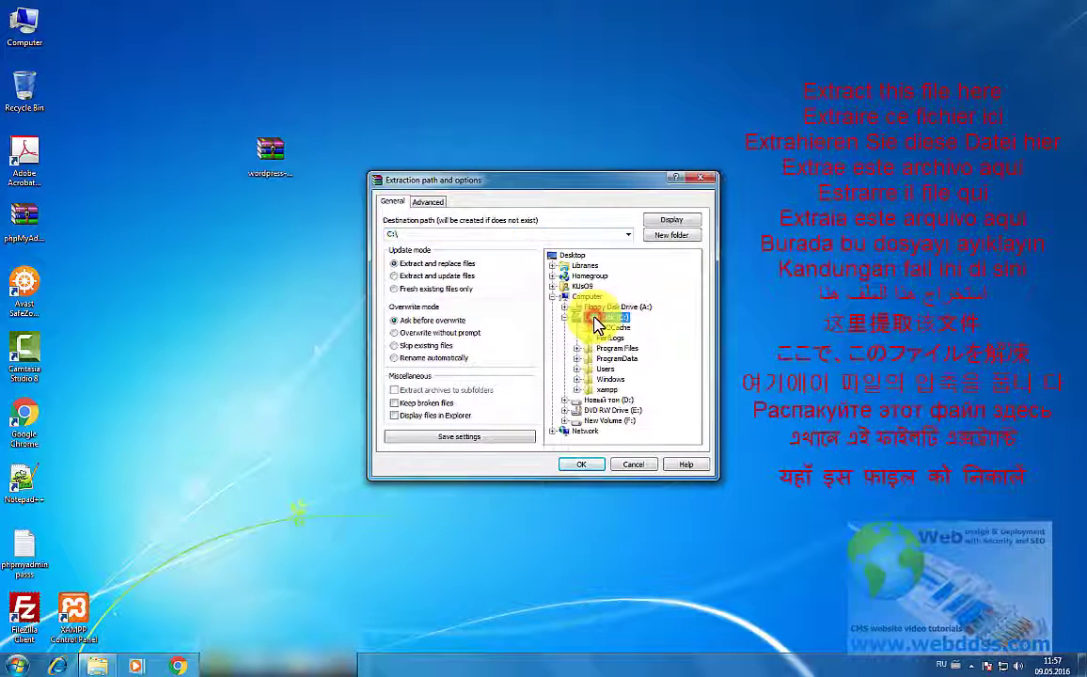
{"action": "double_click", "coordinate": [604, 390]}
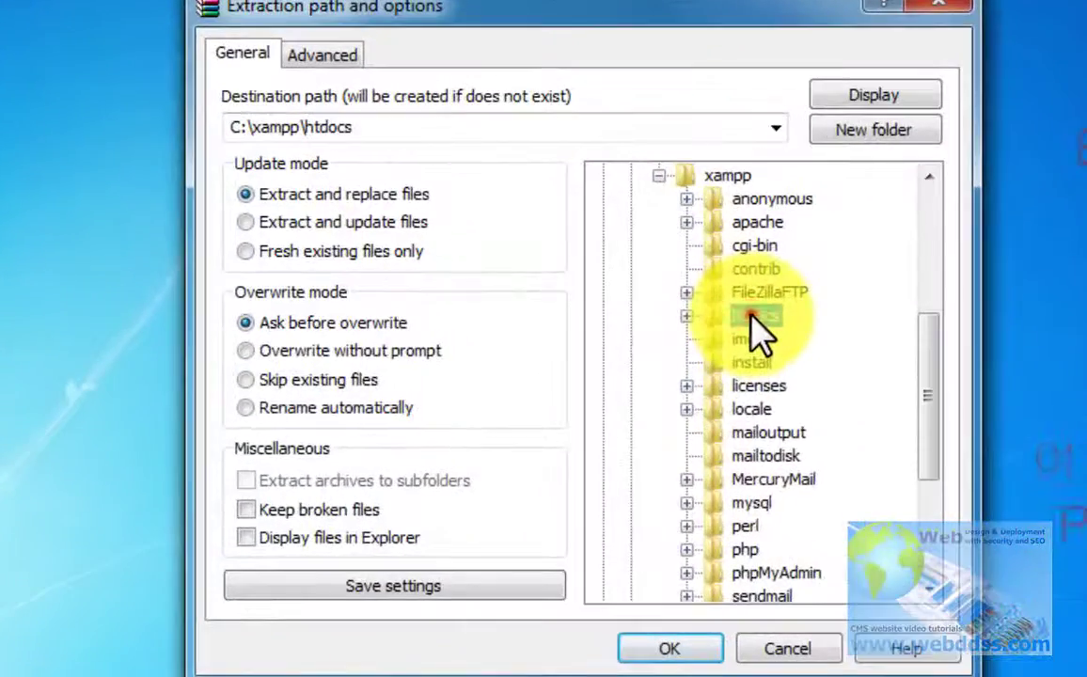
{"action": "double_click", "coordinate": [623, 318]}
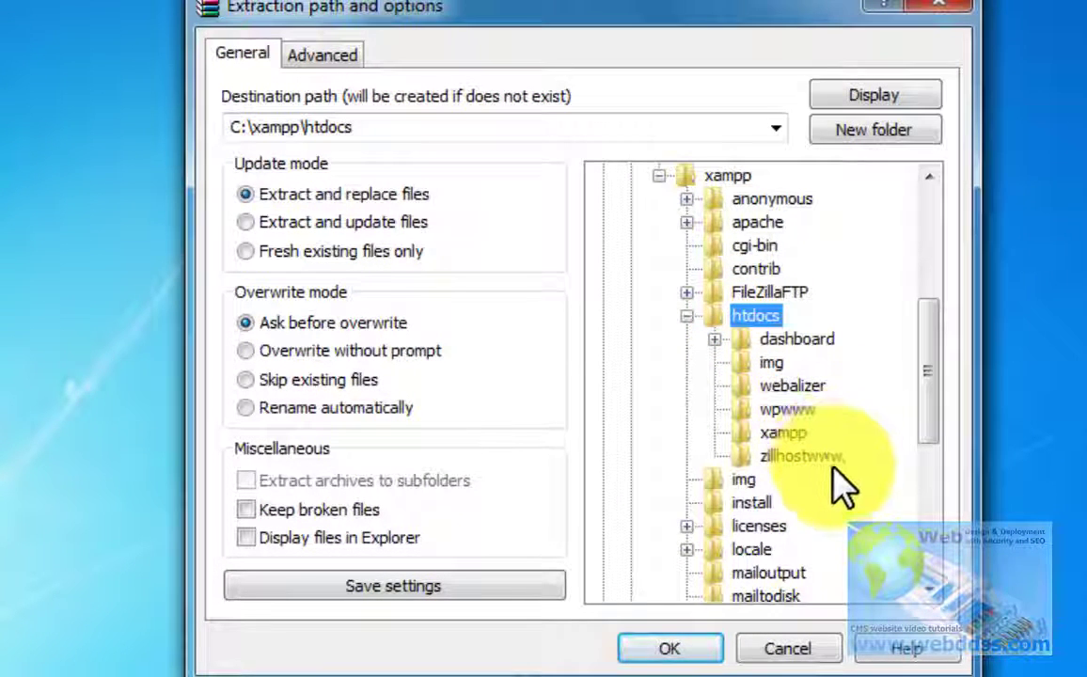
{"action": "left_click", "coordinate": [788, 411]}
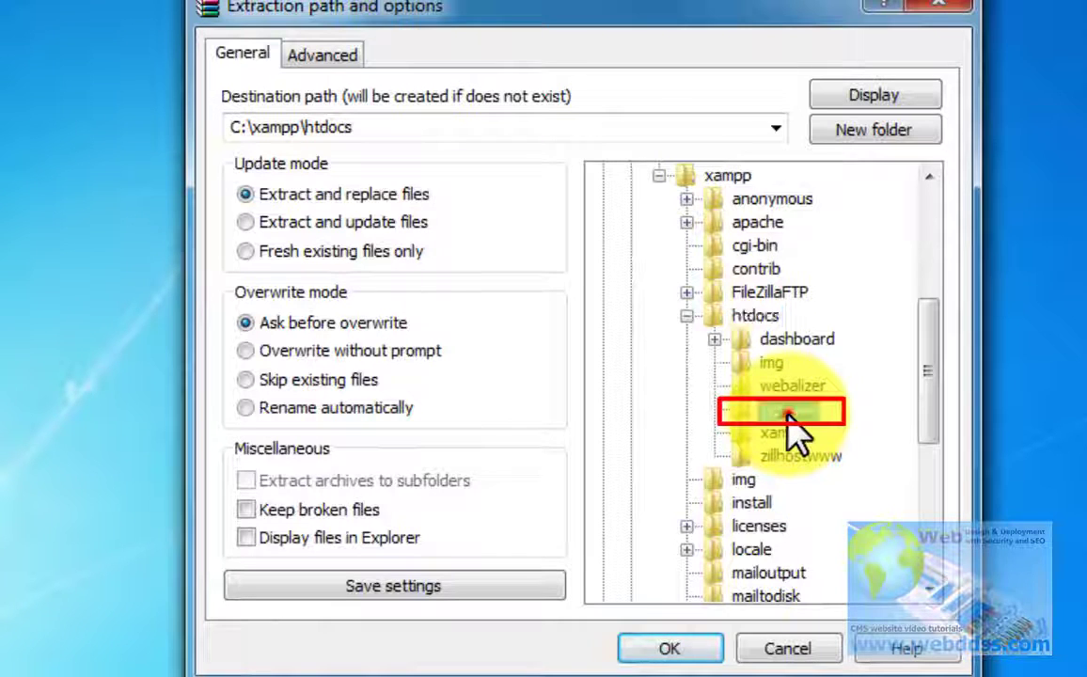
{"action": "left_click", "coordinate": [675, 651]}
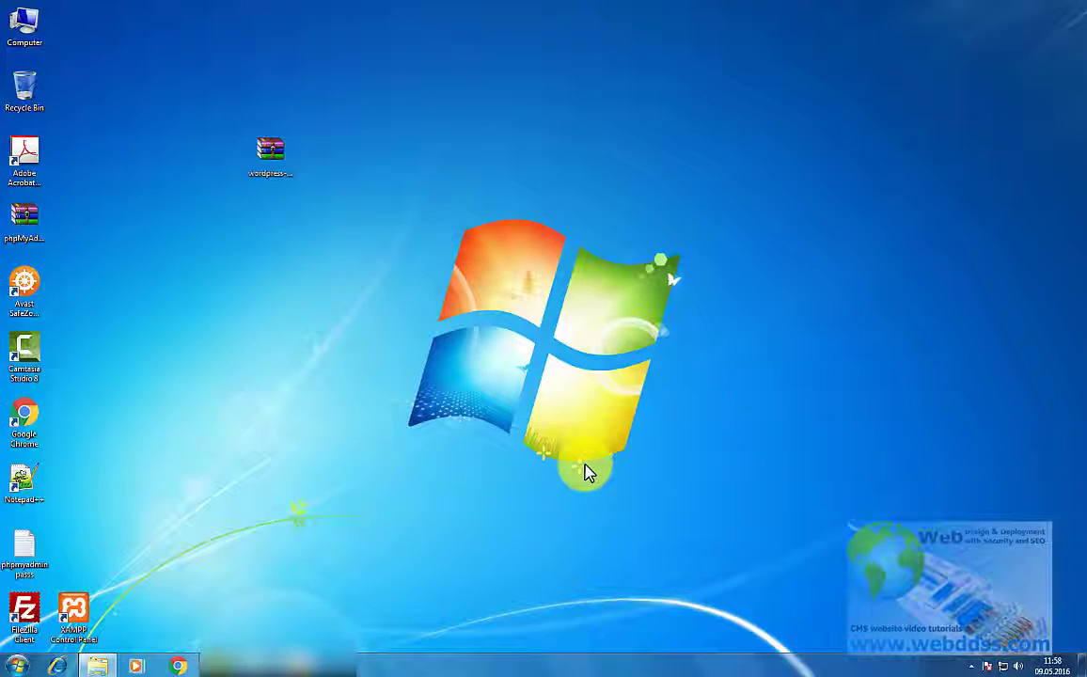
Step: Browse to C:\xampp\htdocs\wpwww\wordpress and copy all its files and folders
{"action": "double_click", "coordinate": [31, 42]}
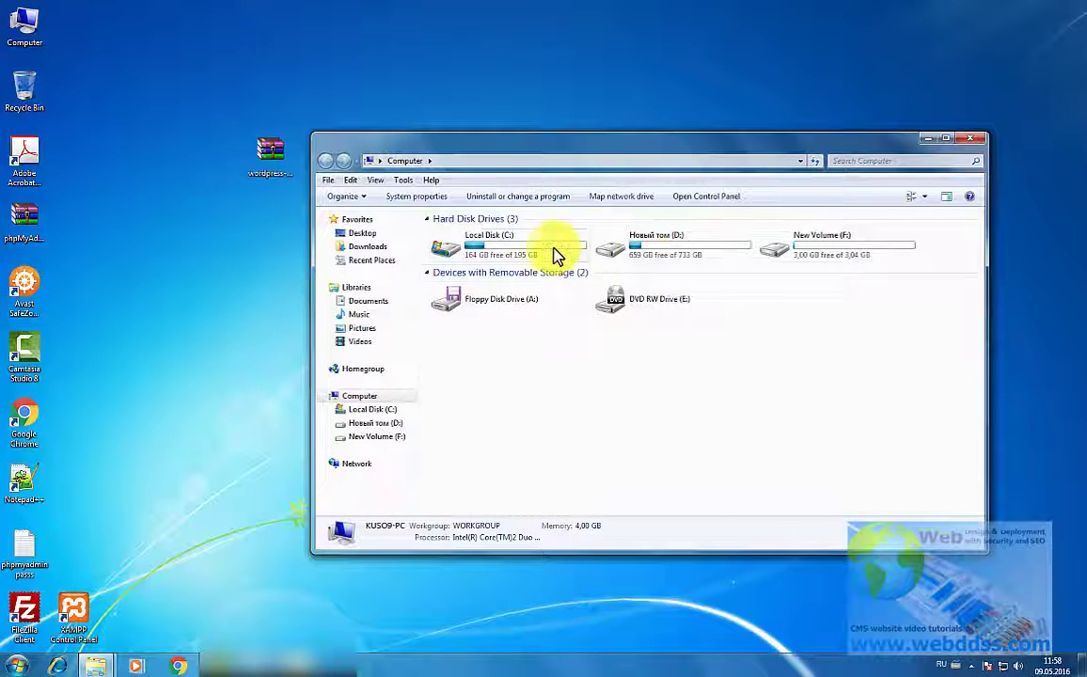
{"action": "double_click", "coordinate": [556, 249]}
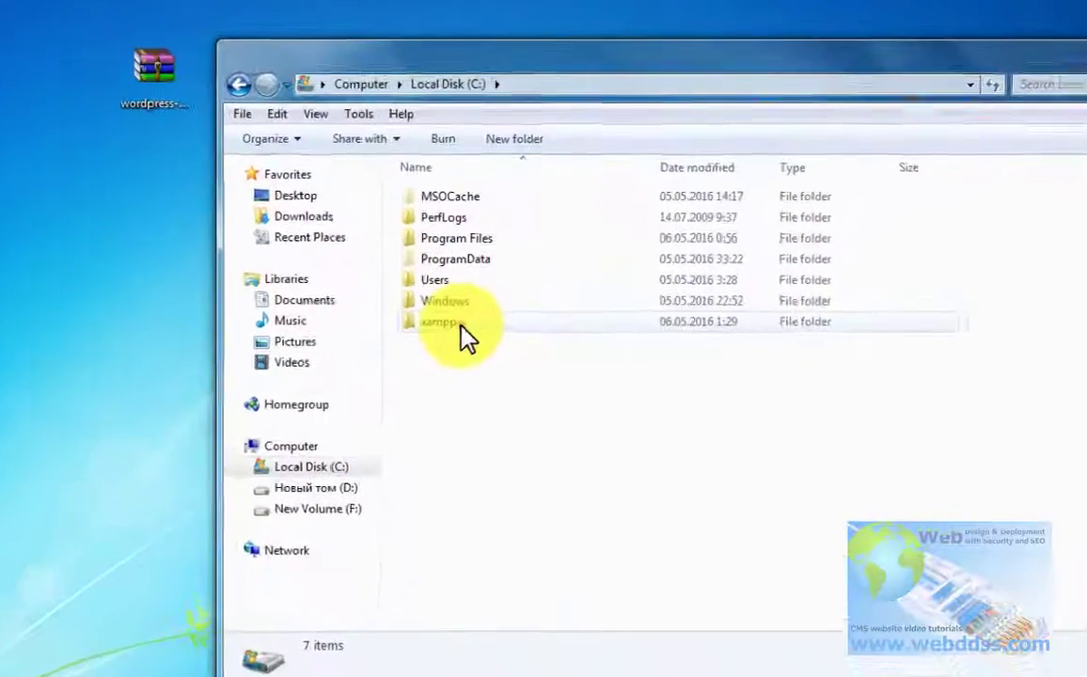
{"action": "double_click", "coordinate": [469, 320]}
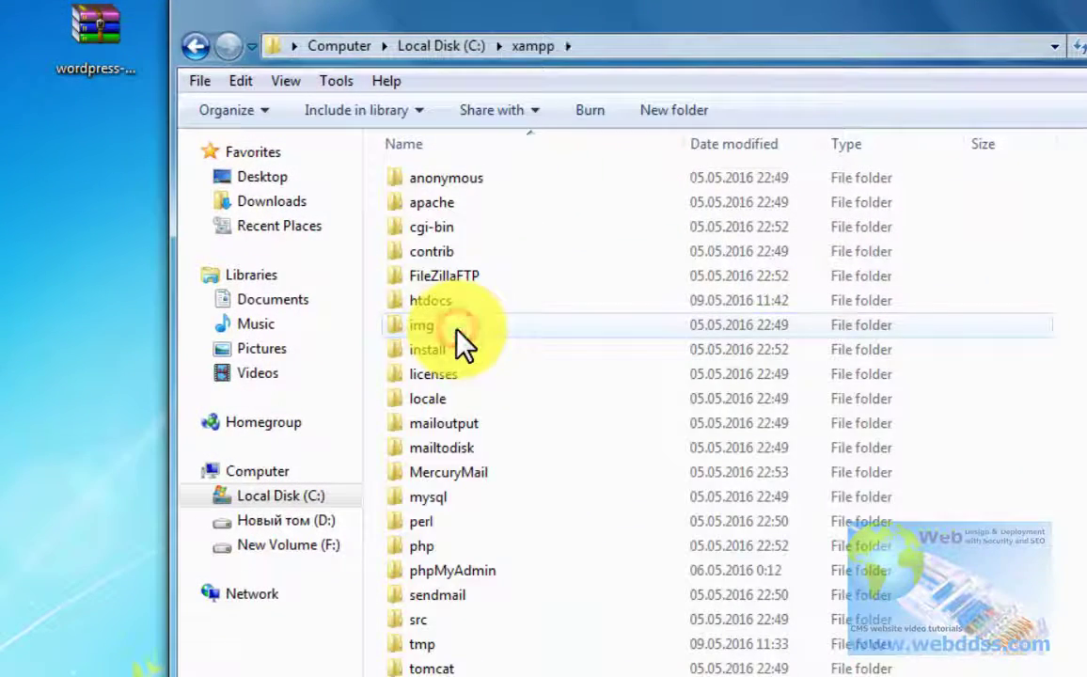
{"action": "left_click", "coordinate": [440, 303]}
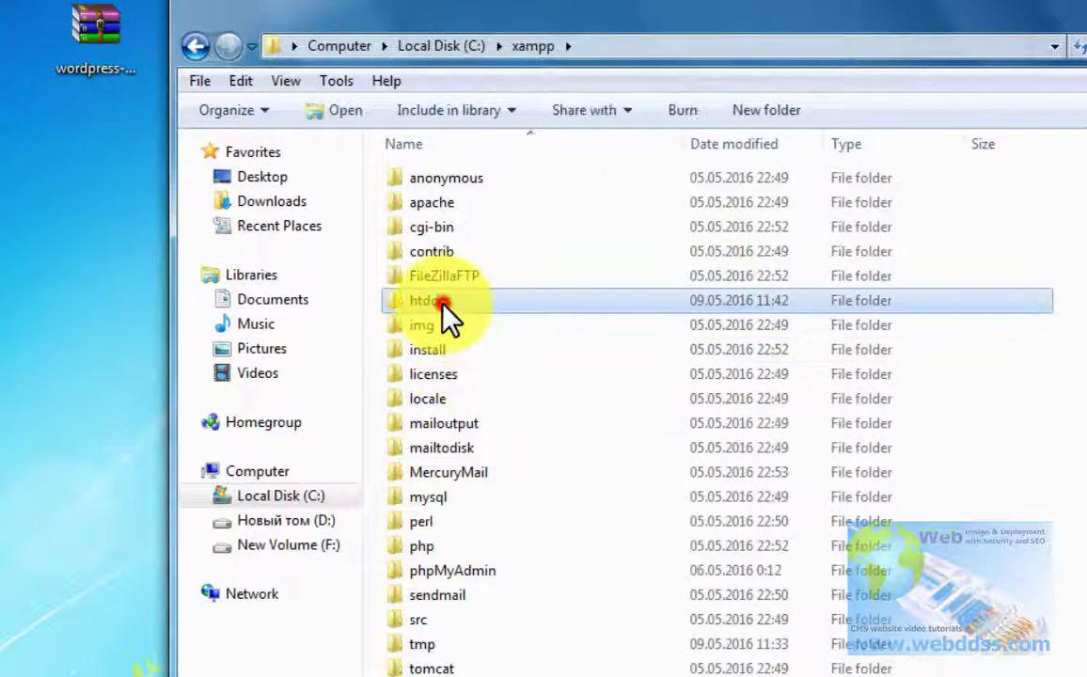
{"action": "double_click", "coordinate": [442, 302]}
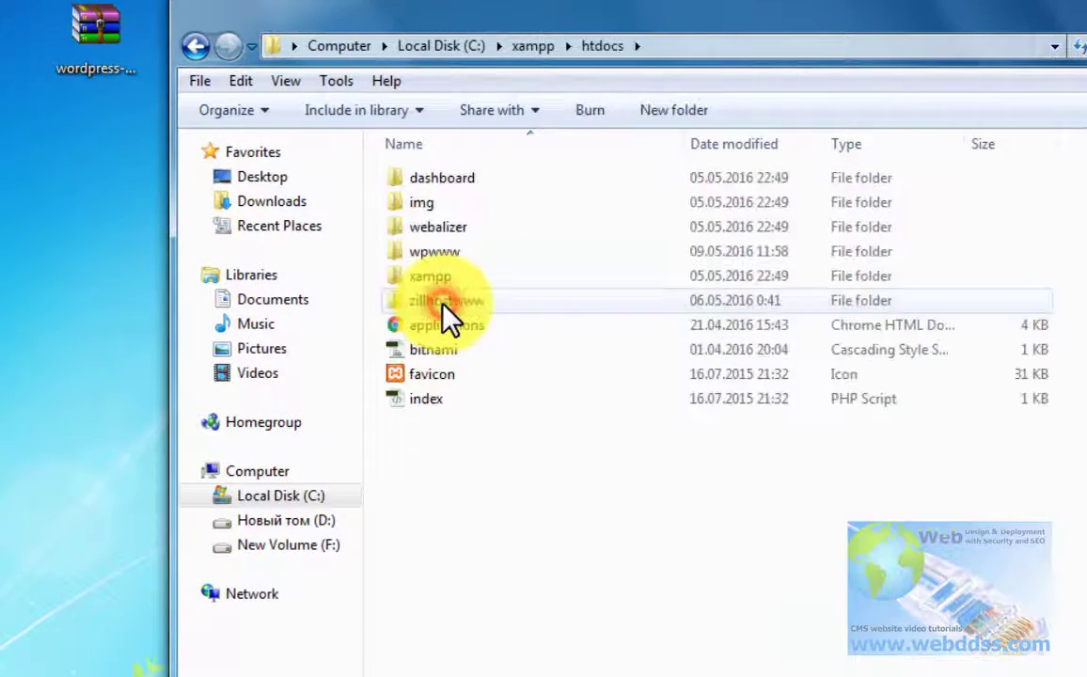
{"action": "double_click", "coordinate": [466, 251]}
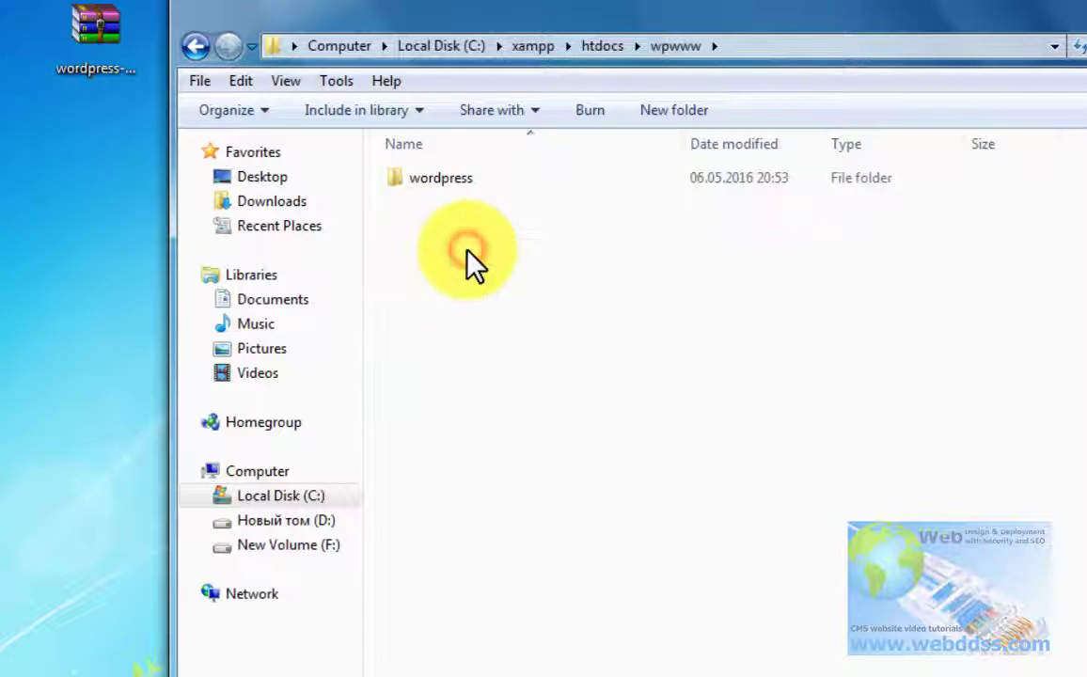
{"action": "left_click", "coordinate": [456, 180]}
{"action": "double_click", "coordinate": [456, 180]}
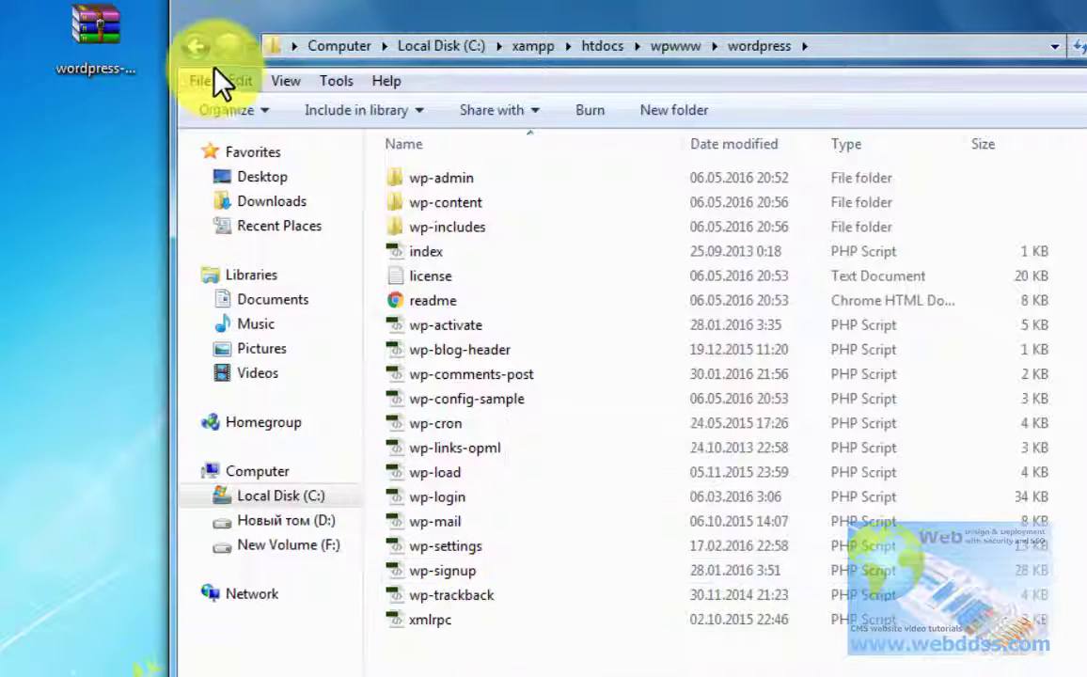
{"action": "left_click", "coordinate": [196, 47]}
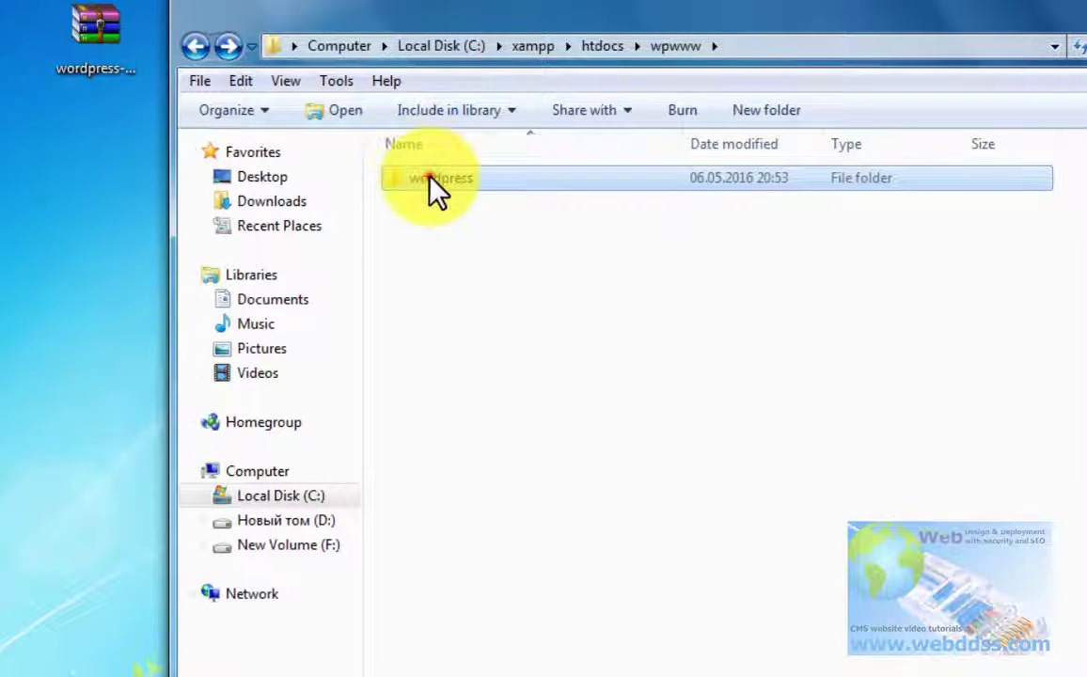
{"action": "double_click", "coordinate": [429, 179]}
{"action": "left_click_drag", "start_coordinate": [531, 665], "coordinate": [414, 174]}
{"action": "key", "text": "ctrl+c"}
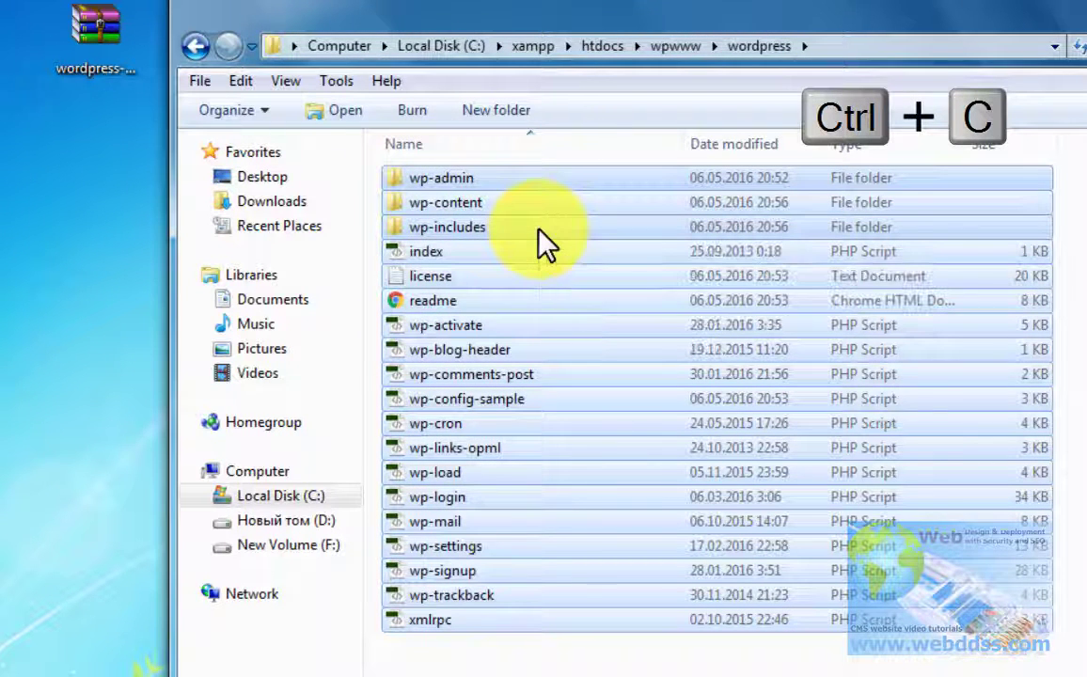
Step: Paste the copied WordPress files directly into the wpwww folder
{"action": "left_click", "coordinate": [179, 44]}
{"action": "right_click", "coordinate": [461, 254]}
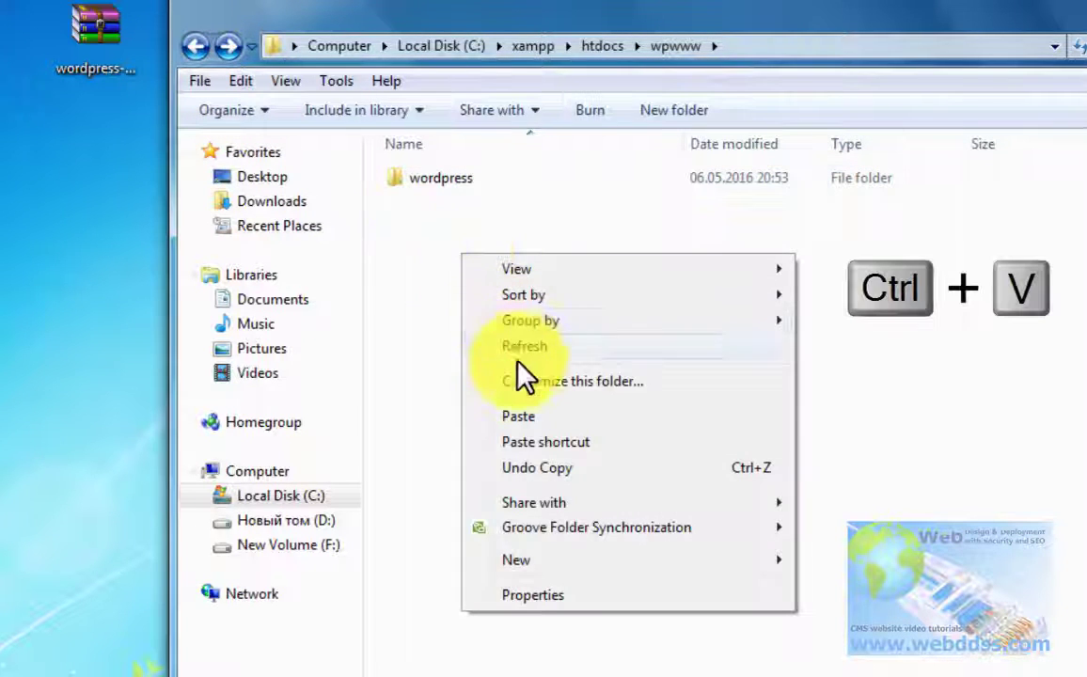
{"action": "left_click", "coordinate": [506, 415]}
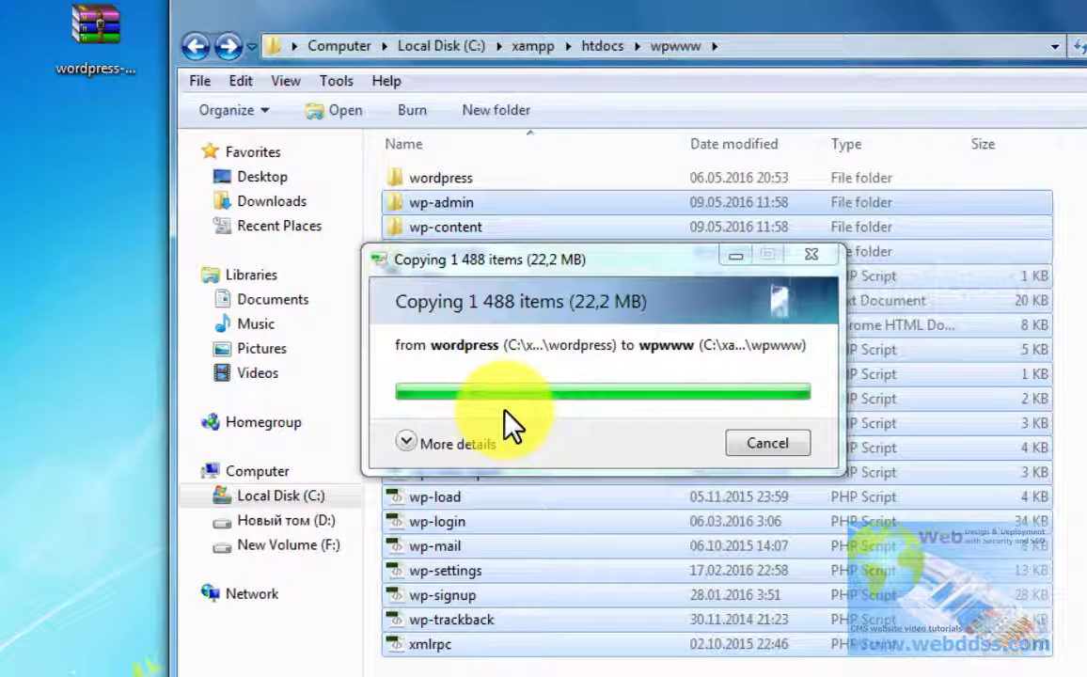
{"action": "left_click", "coordinate": [440, 179]}
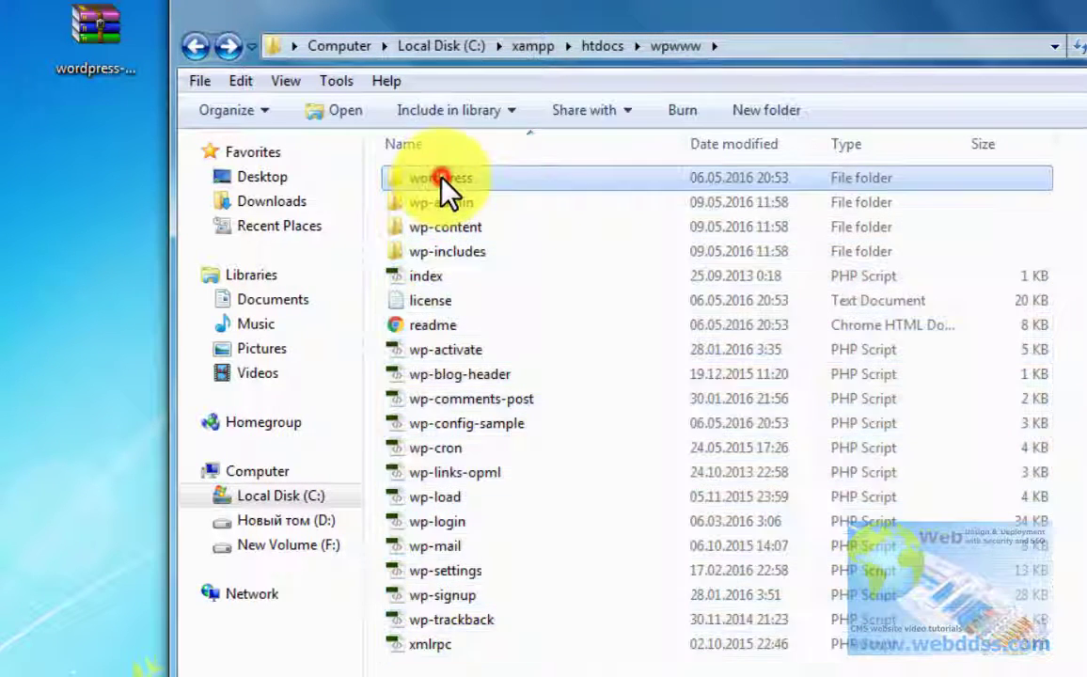
Step: Permanently delete the inner wordpress folder and the wordpress-4.5.2-en_GB archive on the desktop
{"action": "key", "text": "shift+Delete"}
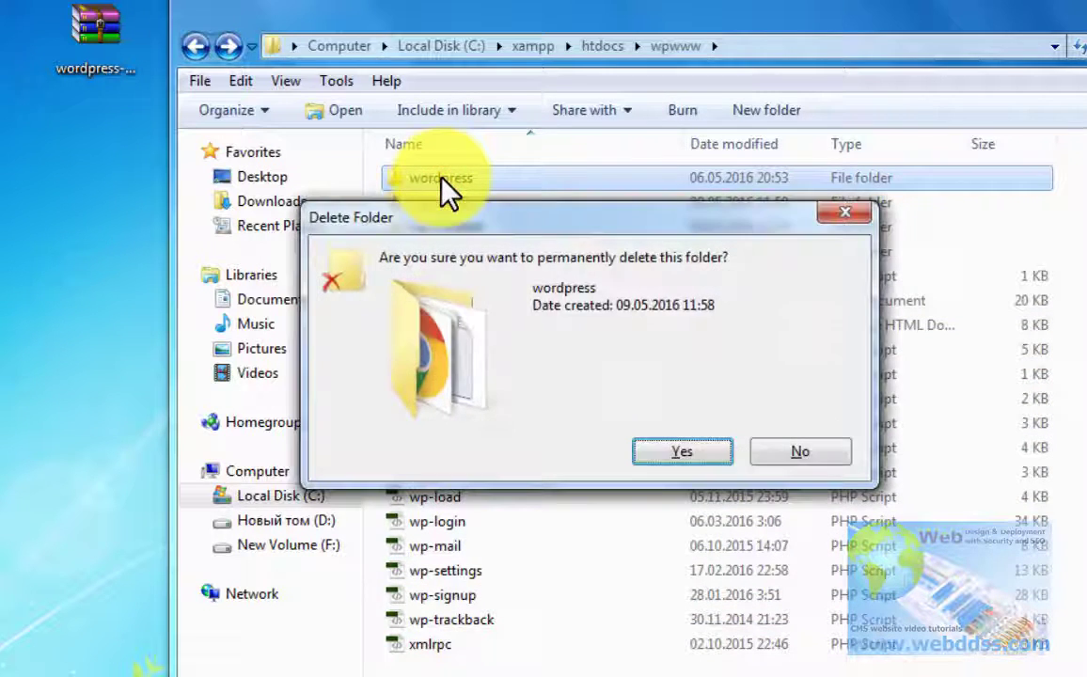
{"action": "left_click", "coordinate": [684, 455]}
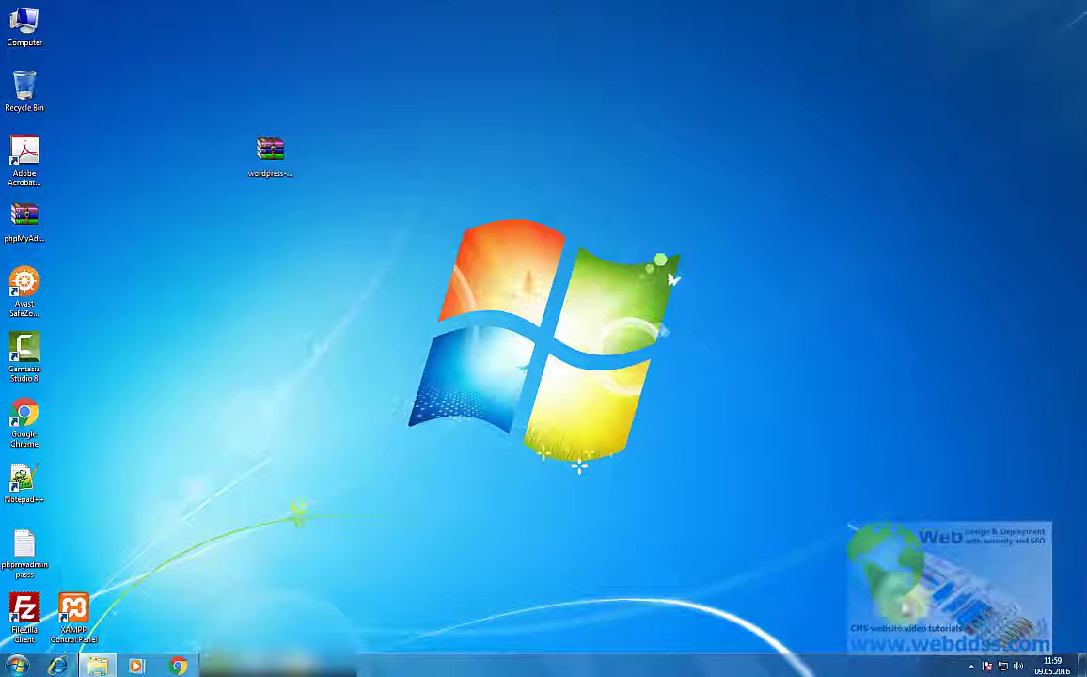
{"action": "left_click", "coordinate": [268, 151]}
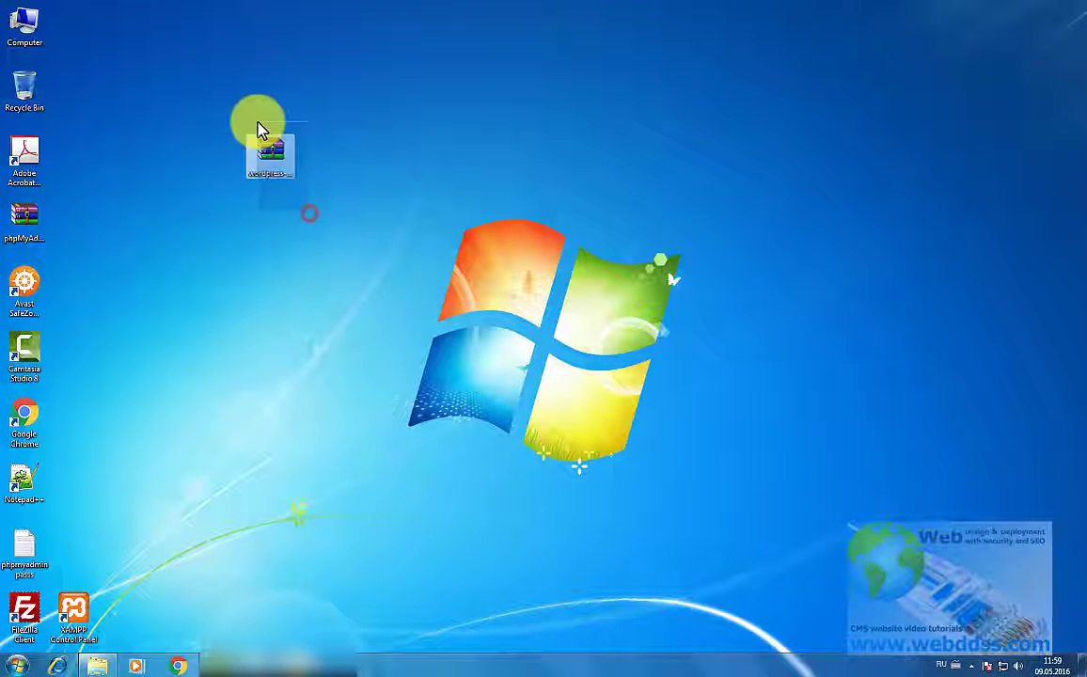
{"action": "key", "text": "Delete"}
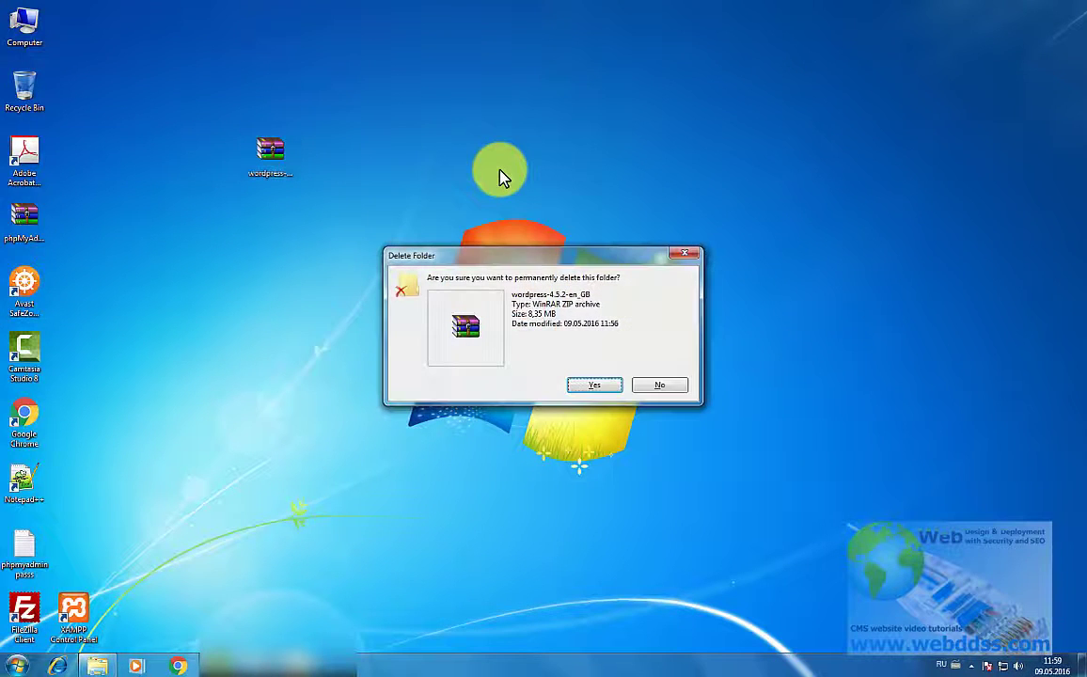
{"action": "left_click", "coordinate": [583, 386]}
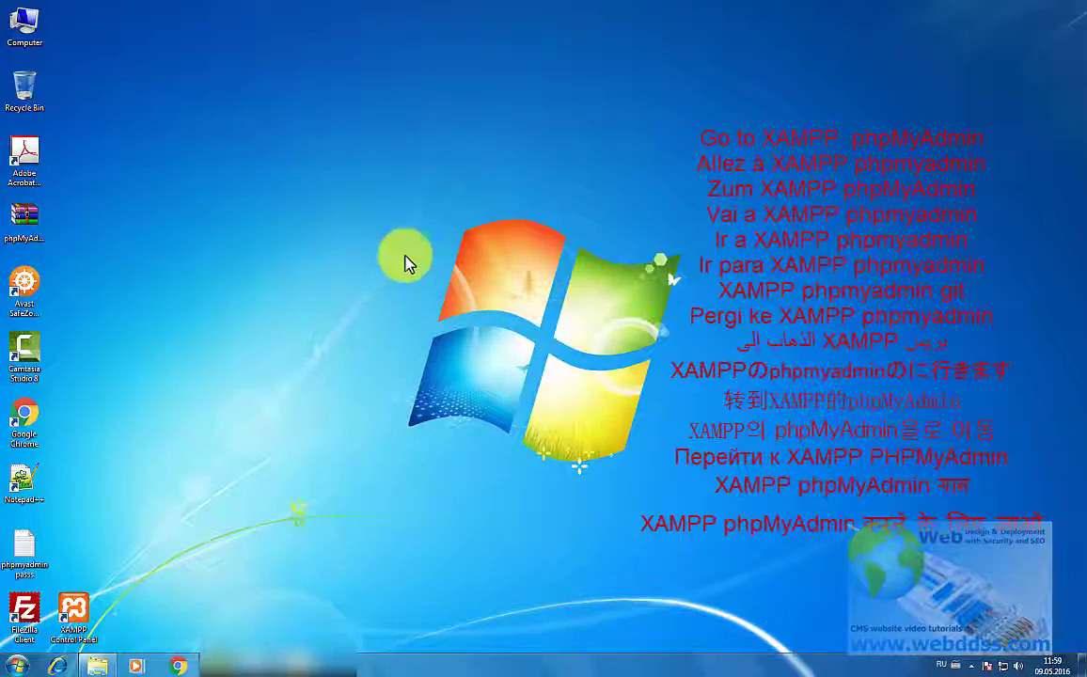
Step: Start XAMPP Control Panel and open Apache's Admin page at localhost/dashboard
{"action": "double_click", "coordinate": [80, 616]}
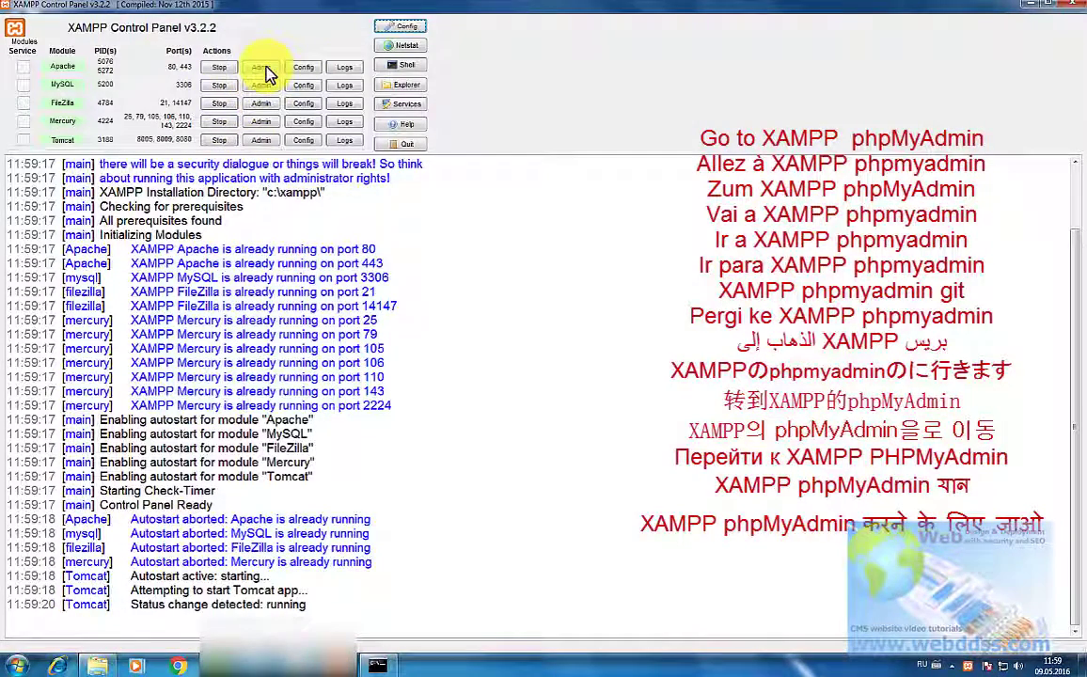
{"action": "left_click", "coordinate": [263, 66]}
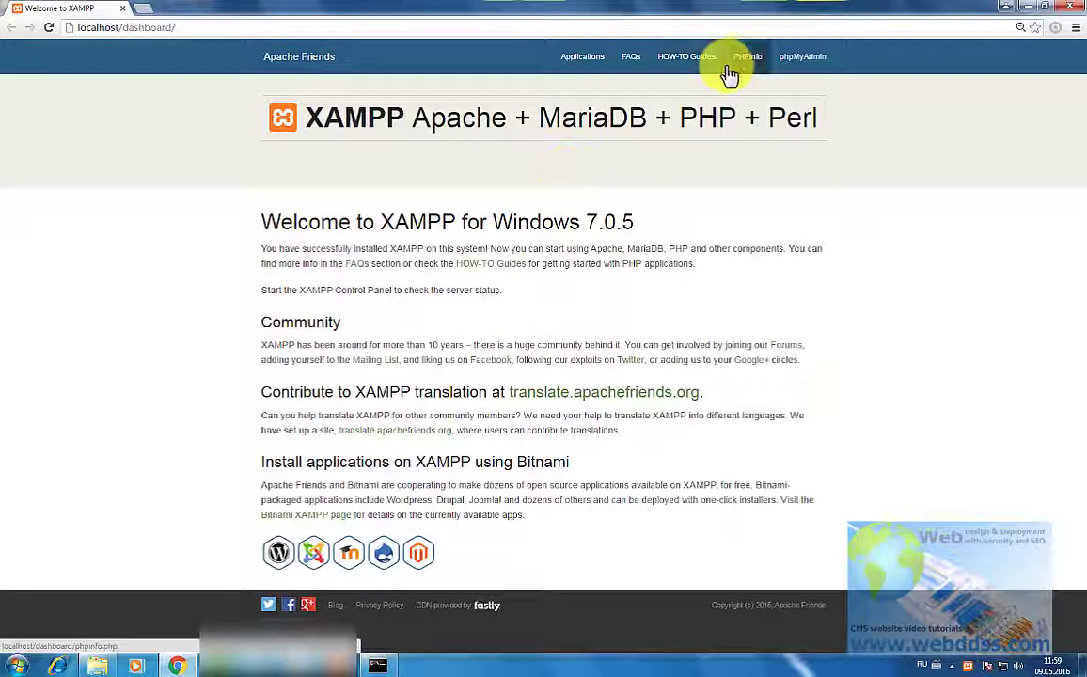
Step: Open phpMyAdmin from the dashboard and log in as root with the default username
{"action": "left_click", "coordinate": [789, 65]}
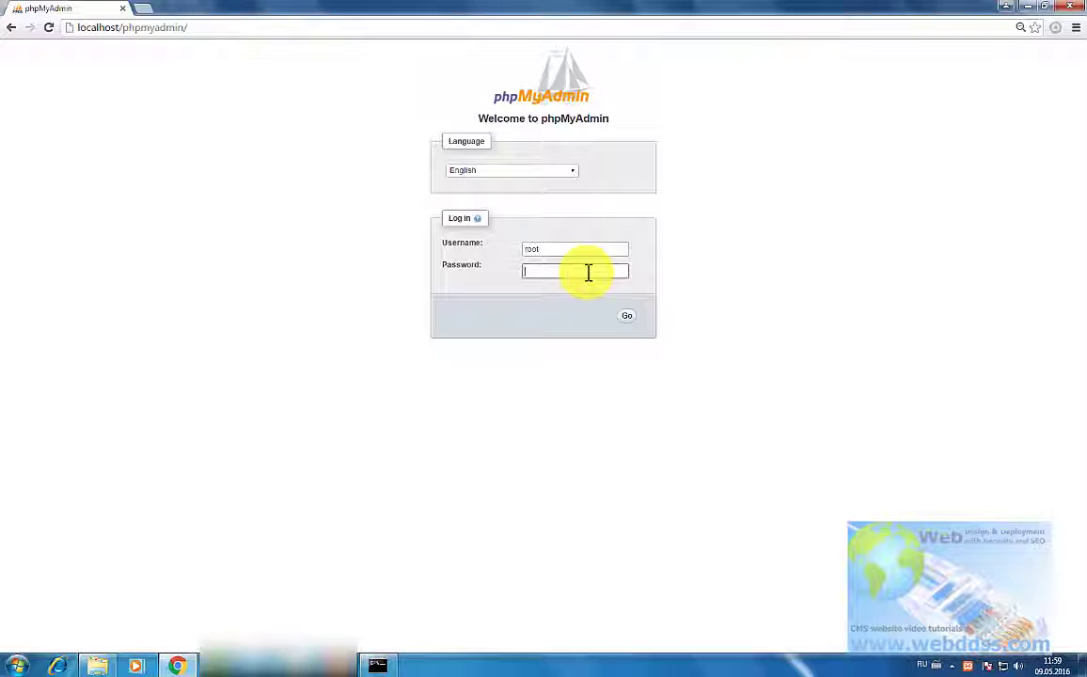
{"action": "left_click", "coordinate": [625, 316]}
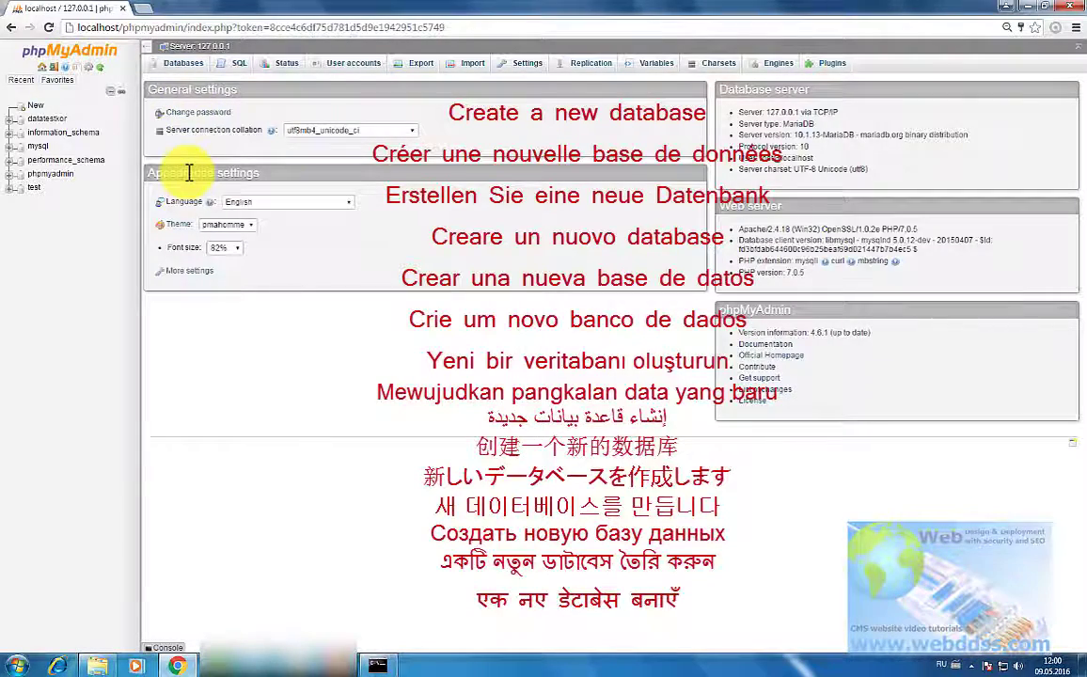
Step: Create a database named wpdatatest from the Databases tab
{"action": "left_click", "coordinate": [173, 65]}
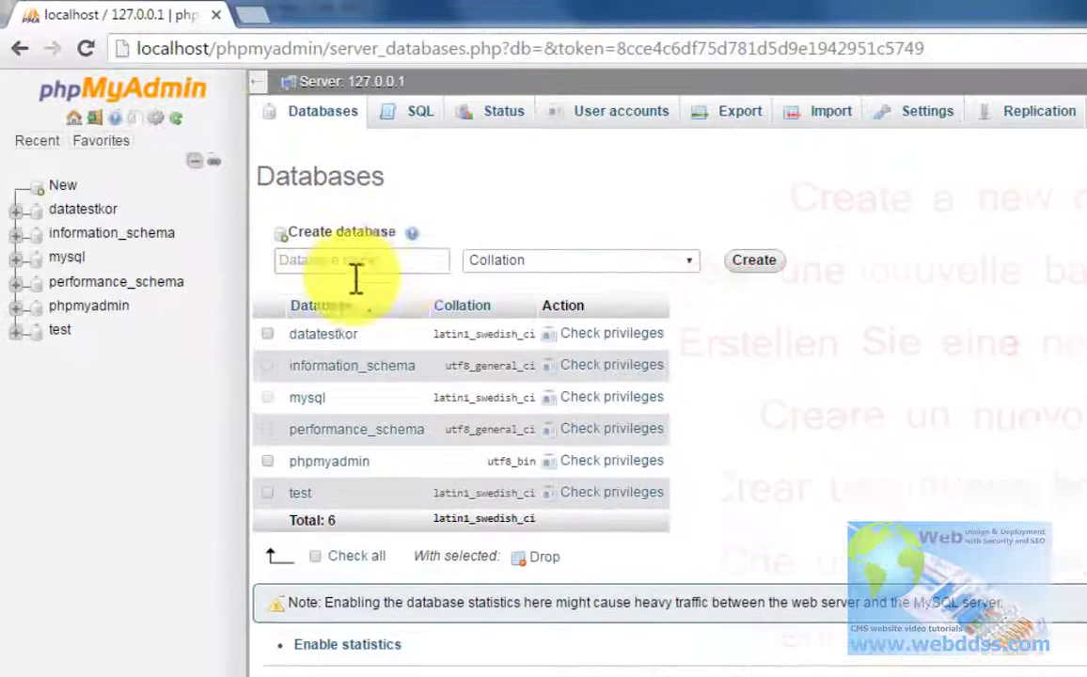
{"action": "left_click", "coordinate": [329, 258]}
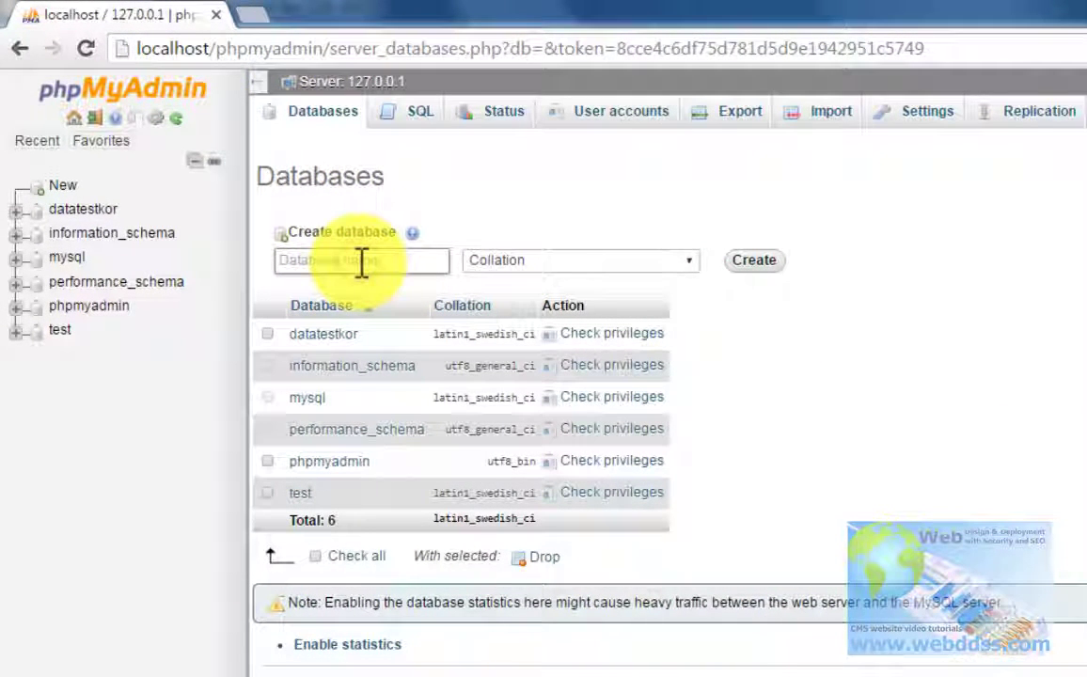
{"action": "type", "text": "wpdata"}
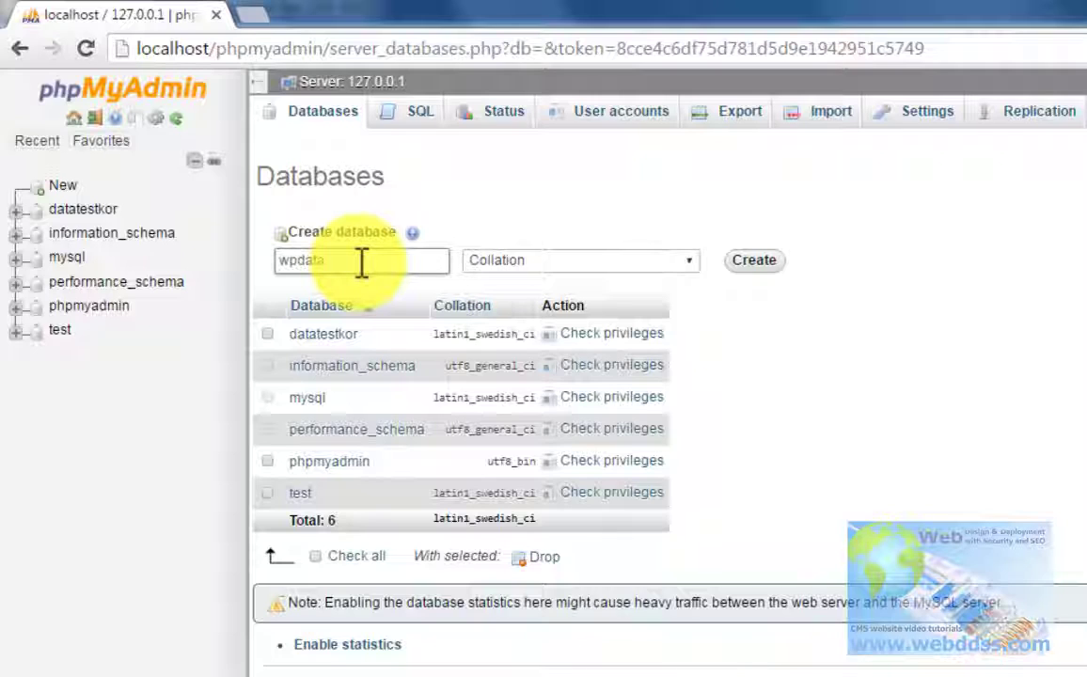
{"action": "type", "text": "test"}
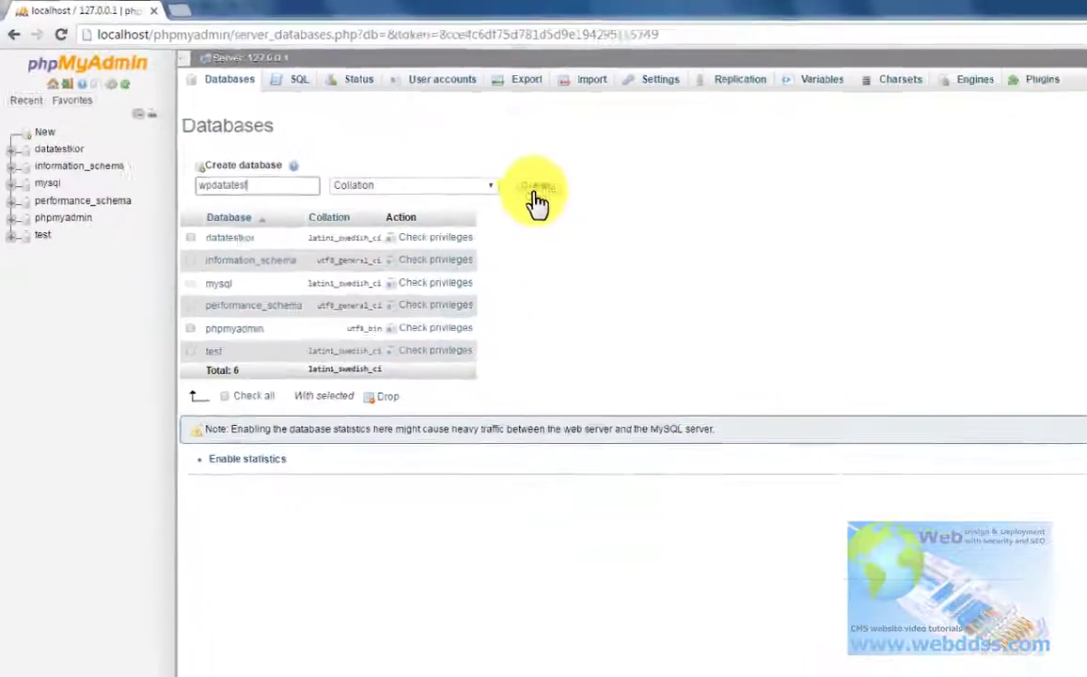
{"action": "left_click", "coordinate": [696, 244]}
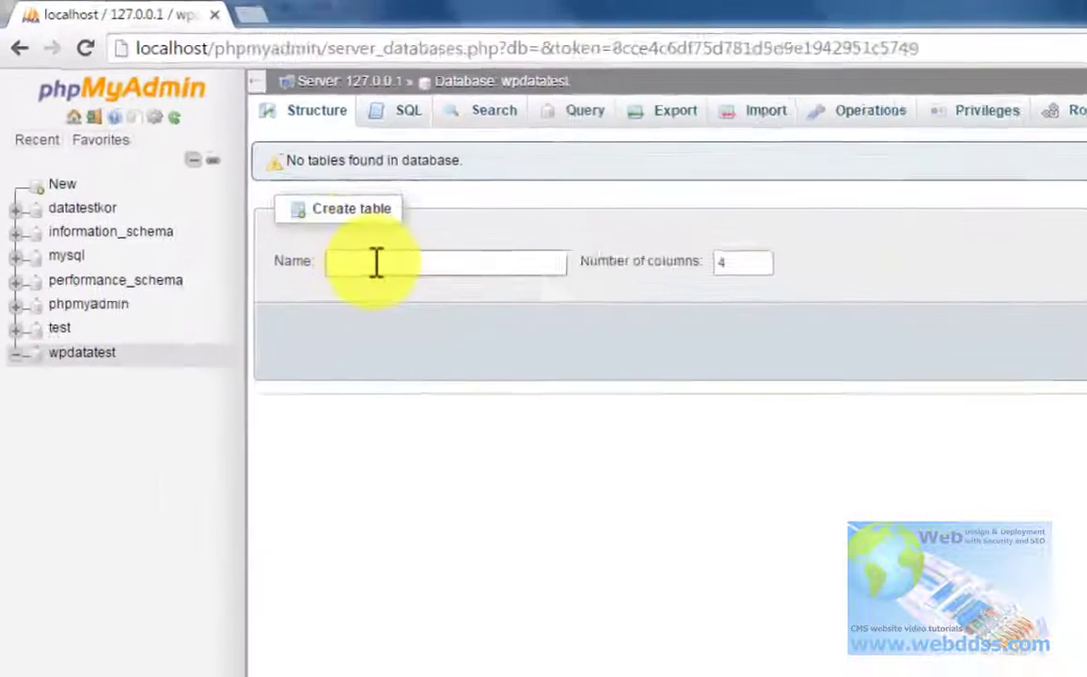
Step: Create a new table named wptabletest with 4 columns in wpdatatest
{"action": "left_click", "coordinate": [253, 177]}
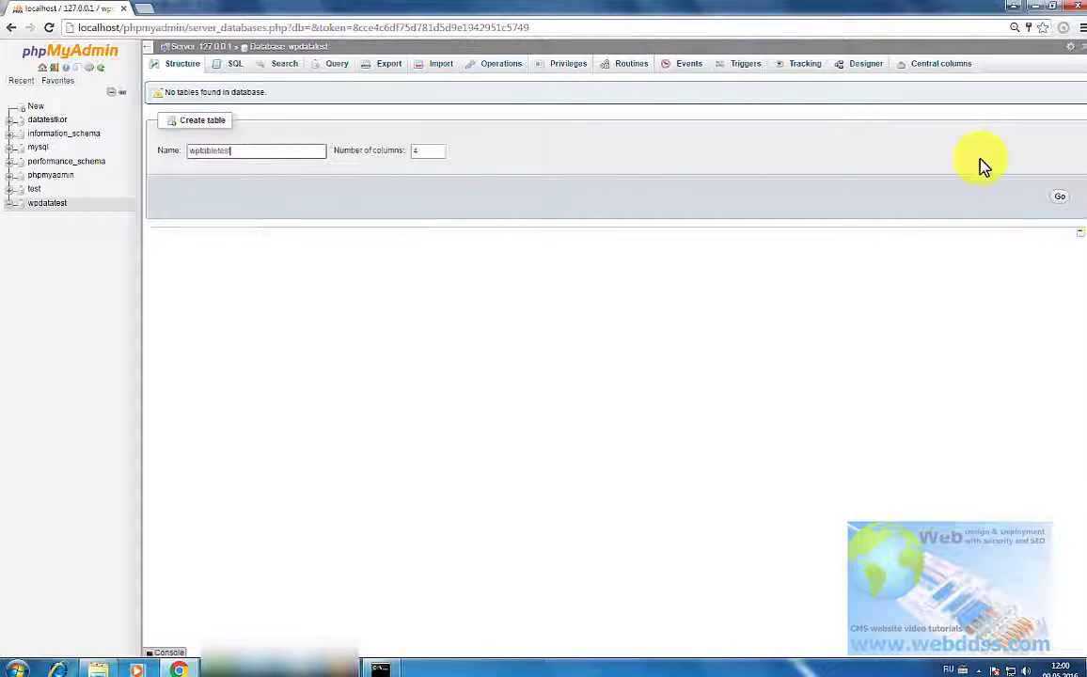
{"action": "left_click", "coordinate": [1060, 198]}
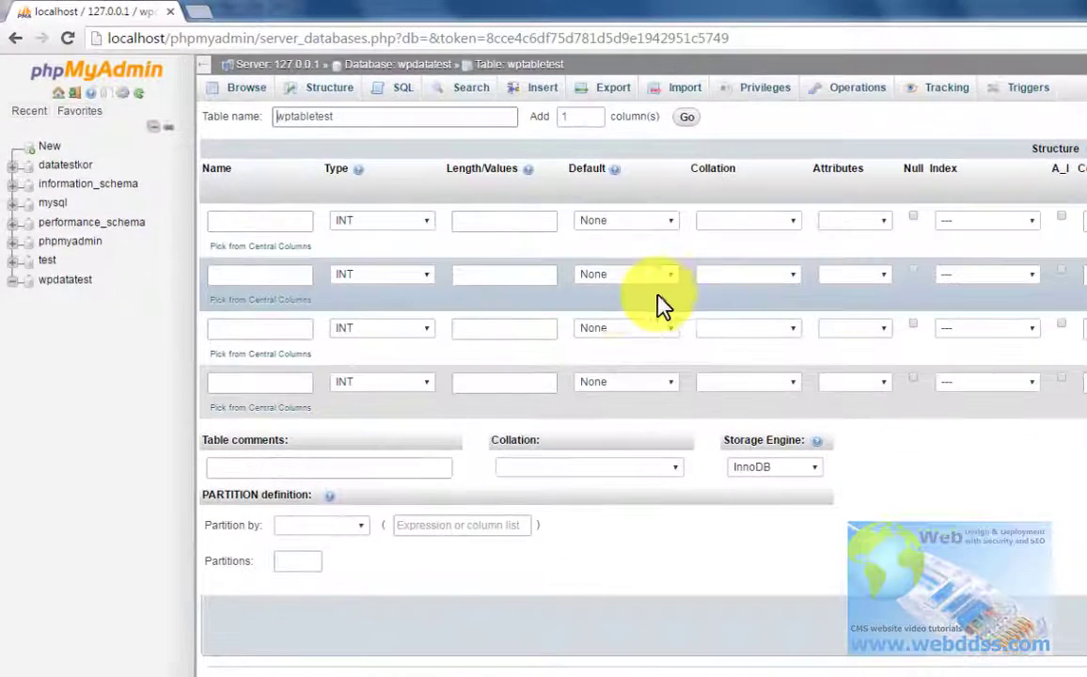
Step: Define column id as INT length 11 and column name as VARCHAR length 255
{"action": "left_click", "coordinate": [303, 226]}
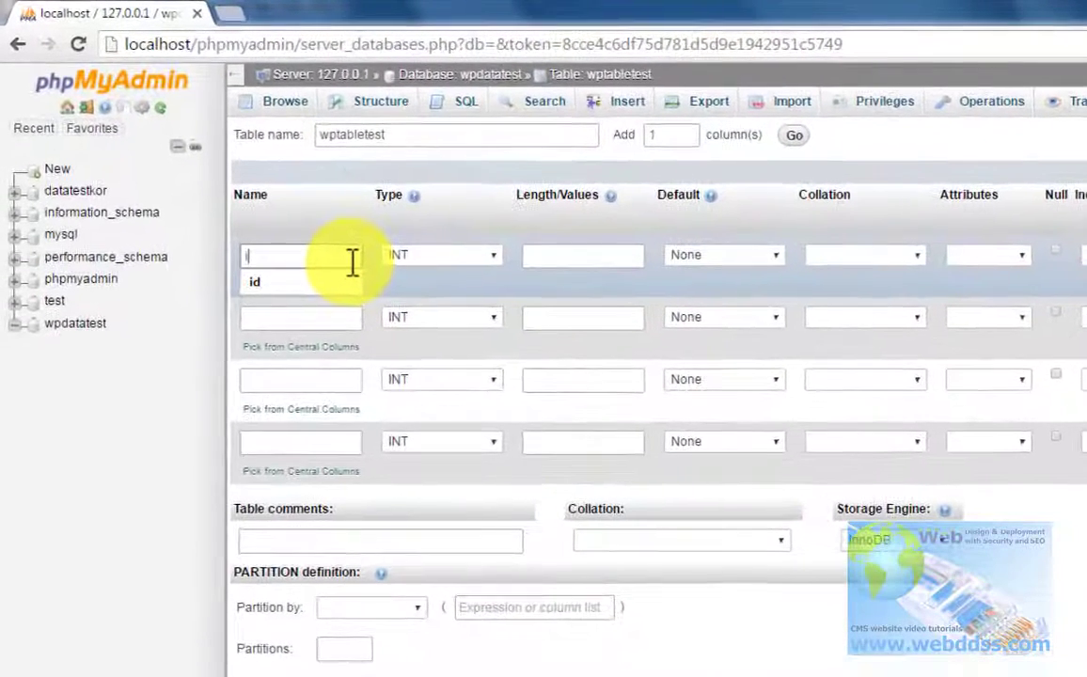
{"action": "type", "text": "id"}
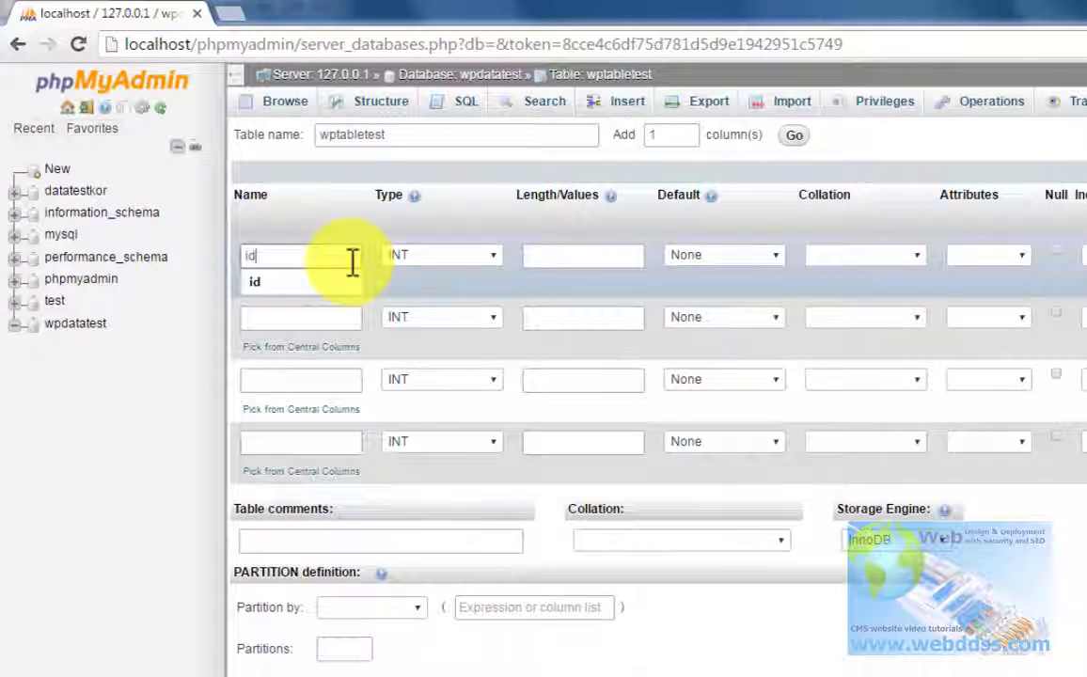
{"action": "left_click", "coordinate": [331, 281]}
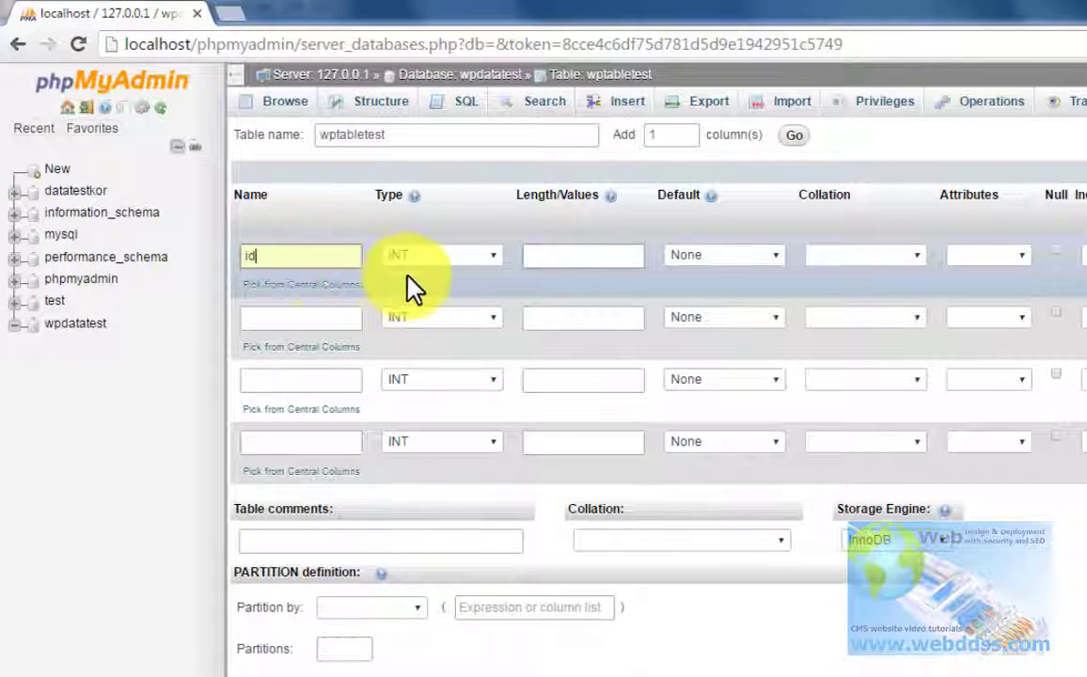
{"action": "left_click", "coordinate": [554, 254]}
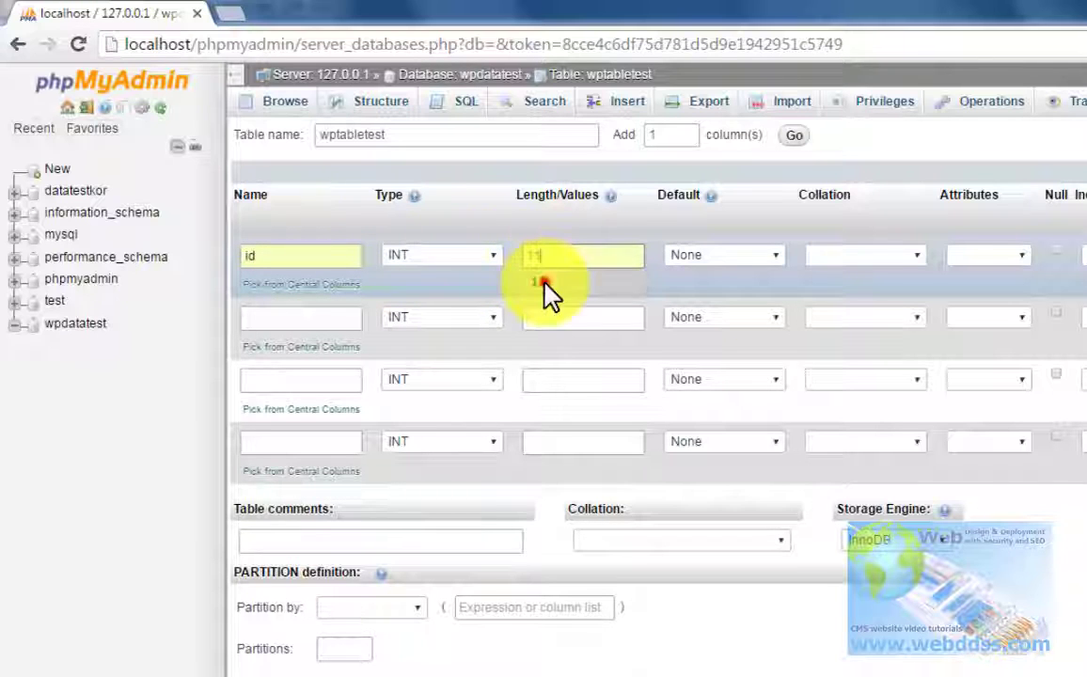
{"action": "left_click", "coordinate": [541, 283]}
{"action": "left_click", "coordinate": [324, 321]}
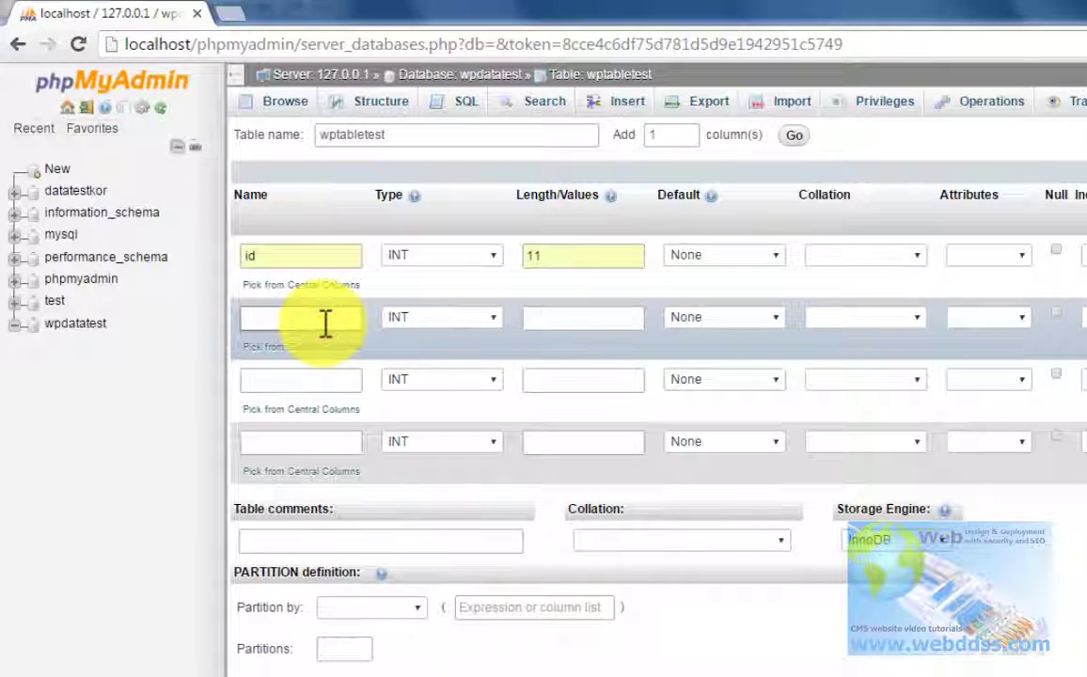
{"action": "type", "text": "na"}
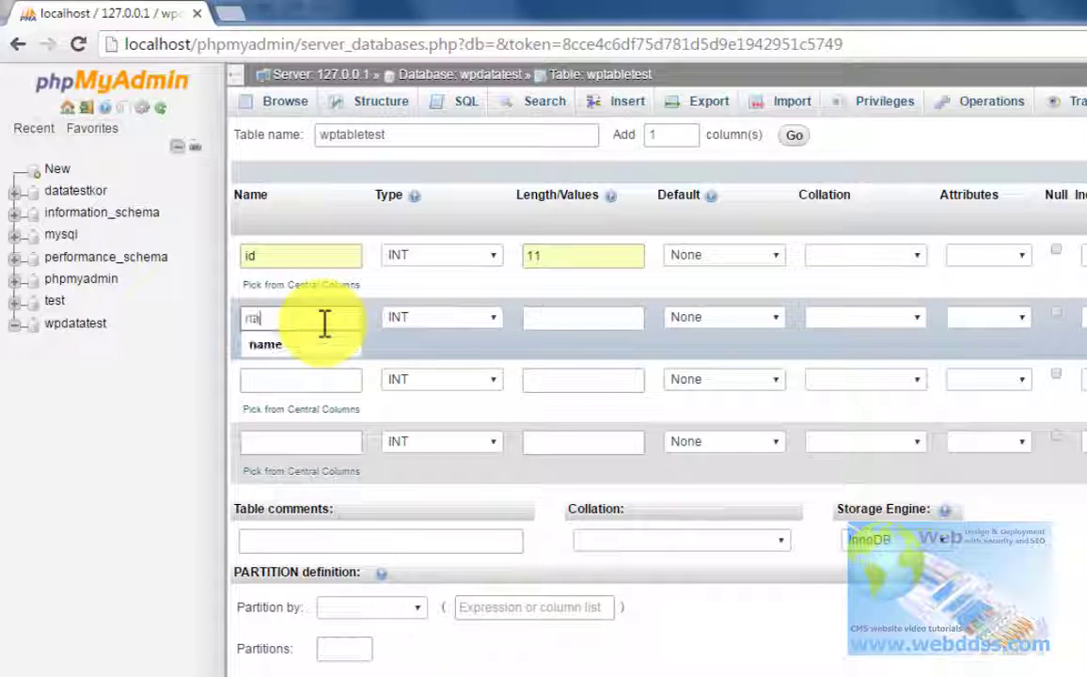
{"action": "left_click", "coordinate": [323, 344]}
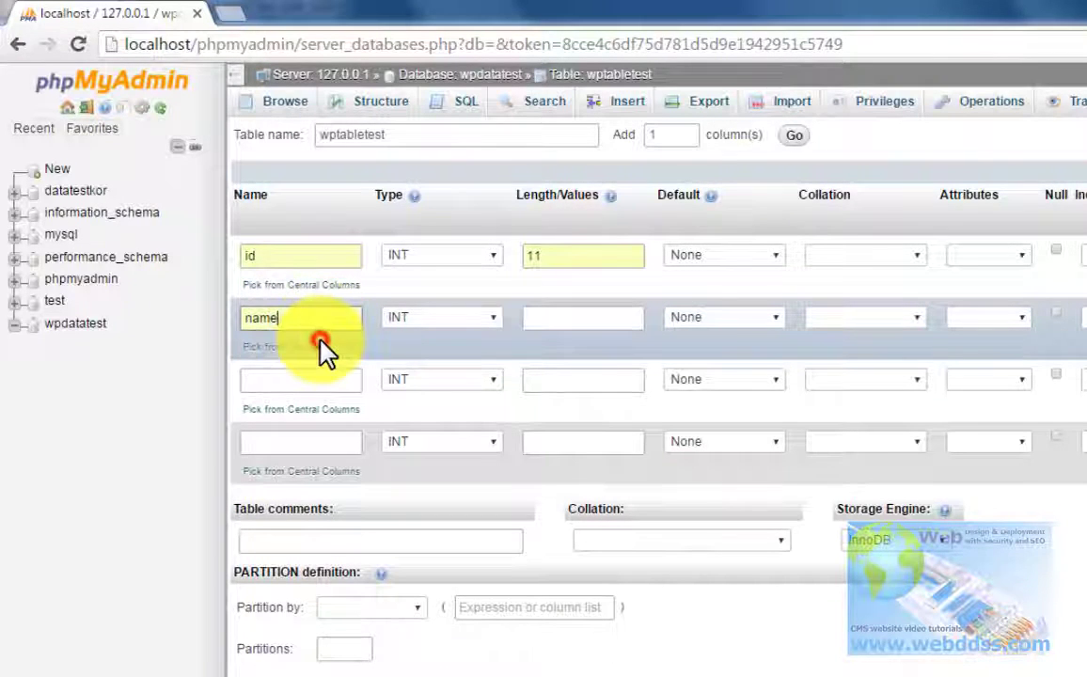
{"action": "left_click", "coordinate": [490, 323]}
{"action": "left_click", "coordinate": [471, 350]}
{"action": "left_click", "coordinate": [557, 320]}
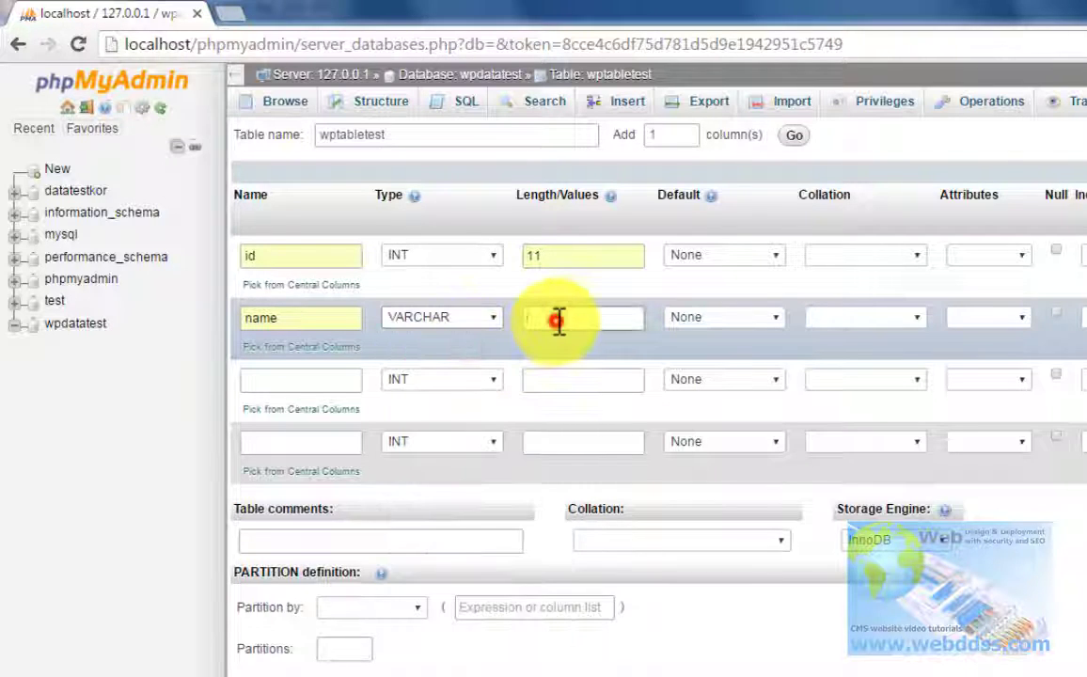
{"action": "left_click", "coordinate": [555, 352]}
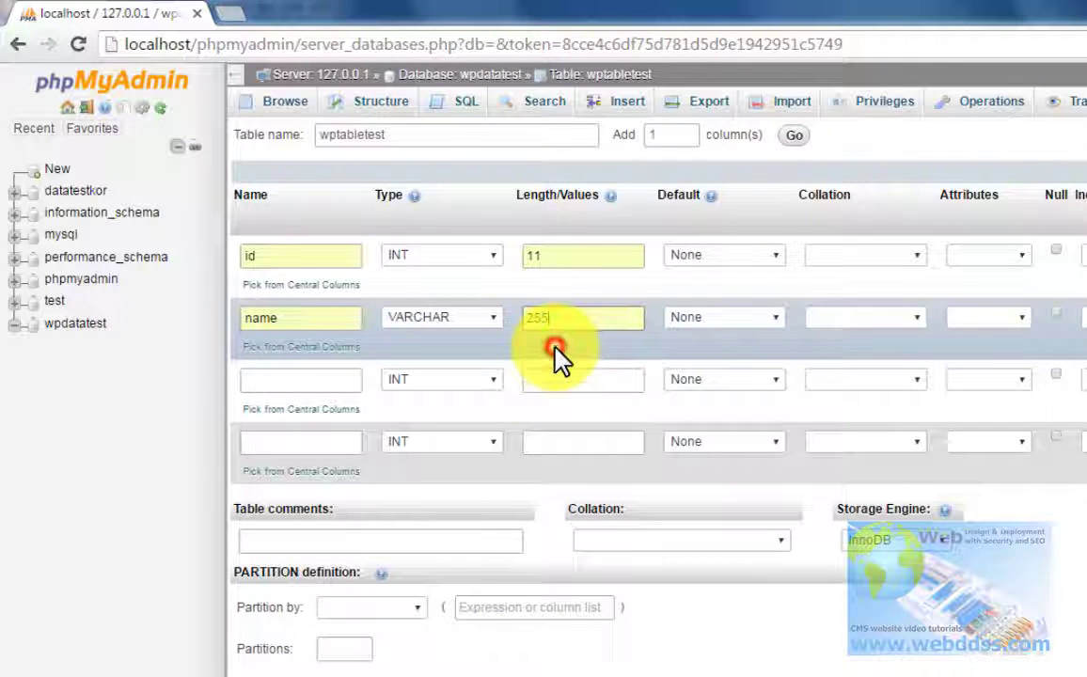
Step: Define columns user and address as VARCHAR with length 255
{"action": "left_click", "coordinate": [338, 378]}
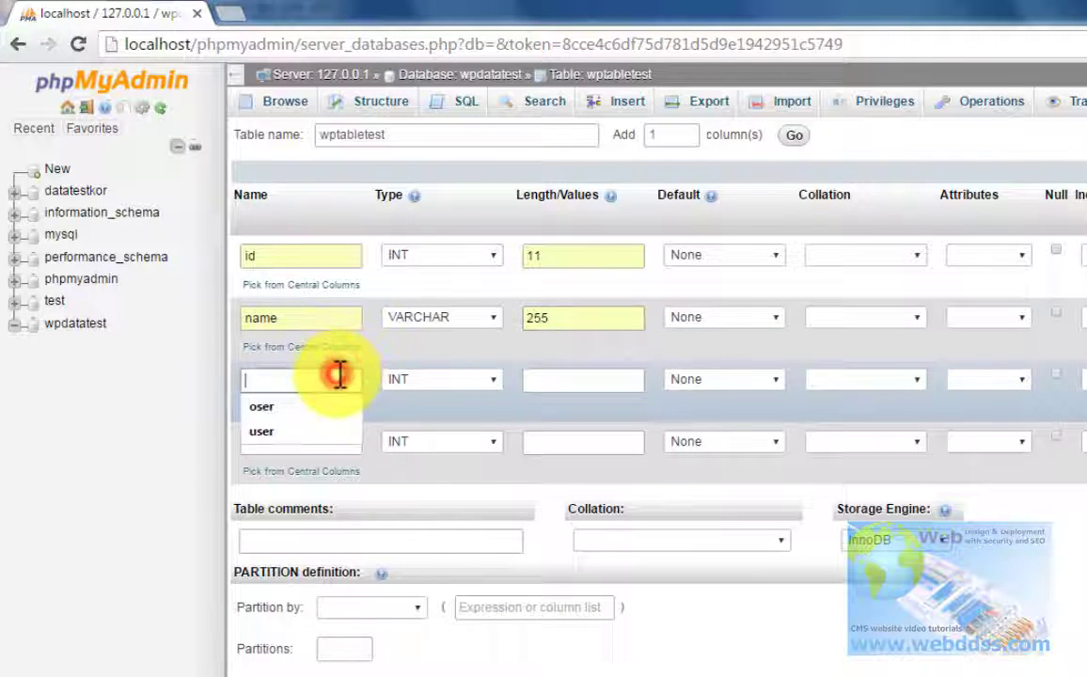
{"action": "left_click", "coordinate": [292, 432]}
{"action": "left_click", "coordinate": [491, 380]}
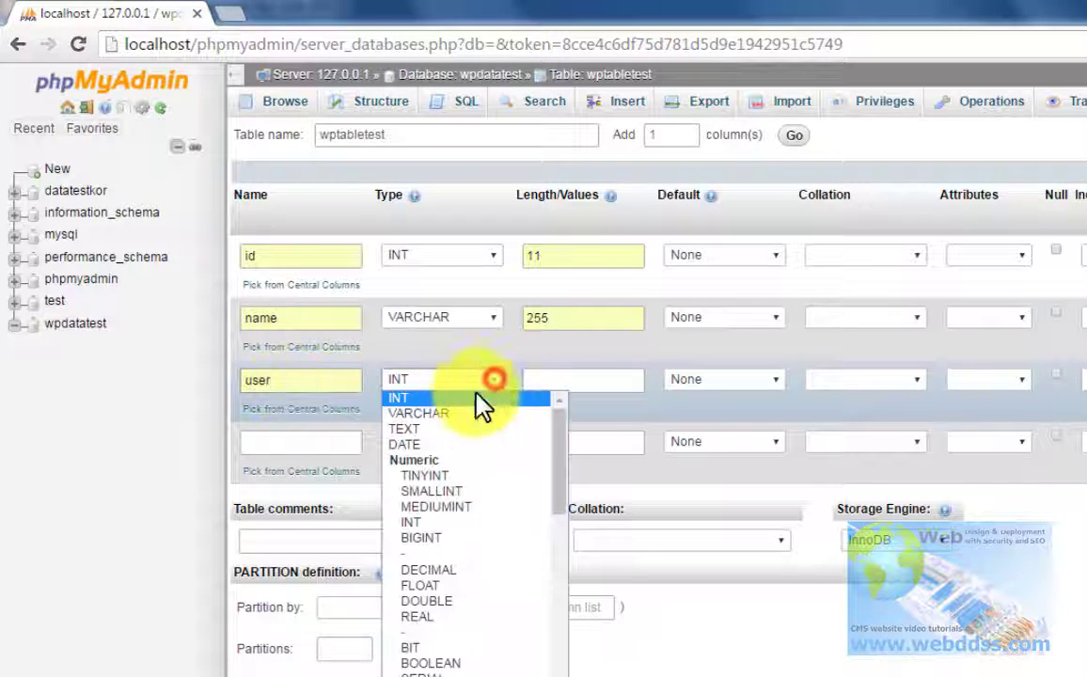
{"action": "left_click", "coordinate": [459, 414]}
{"action": "left_click", "coordinate": [579, 381]}
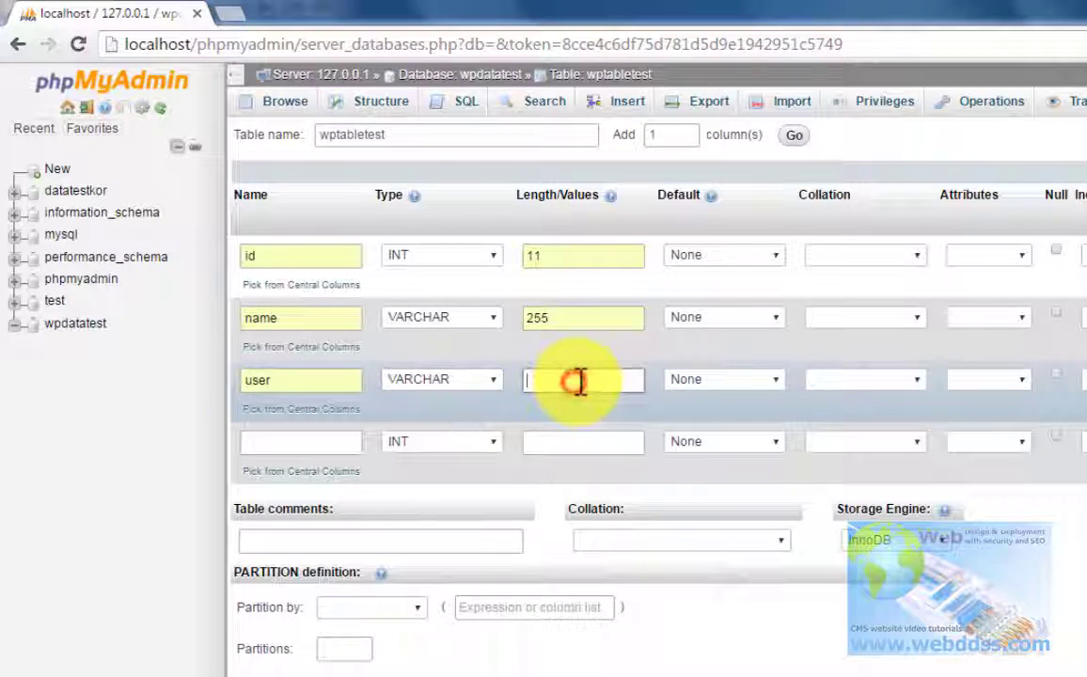
{"action": "type", "text": "255"}
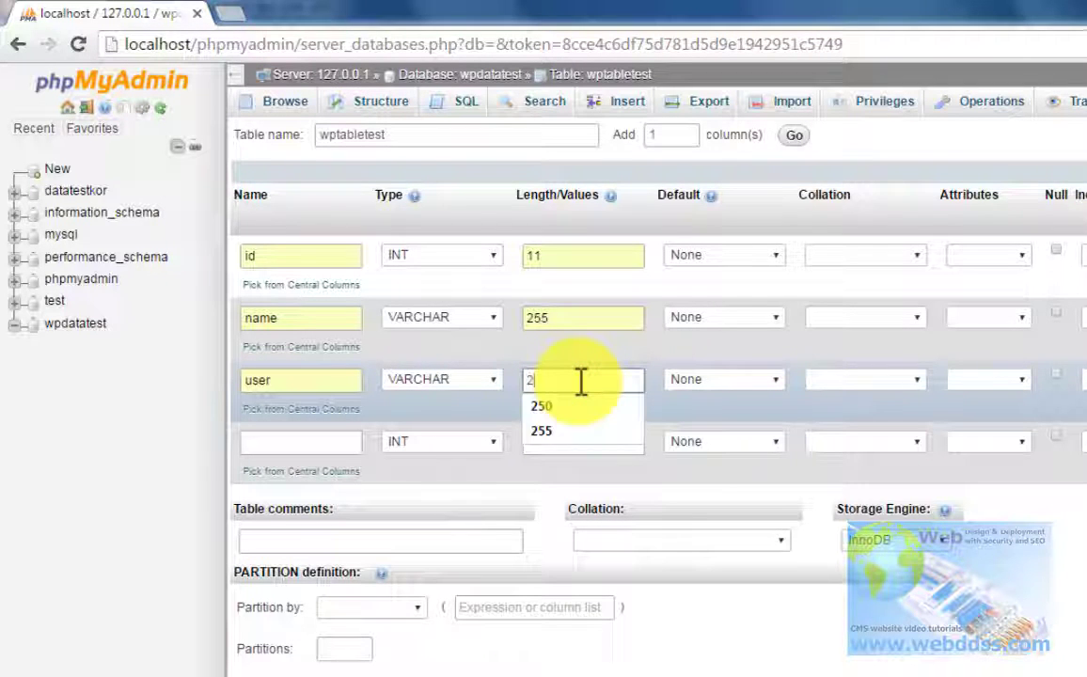
{"action": "left_click", "coordinate": [309, 439]}
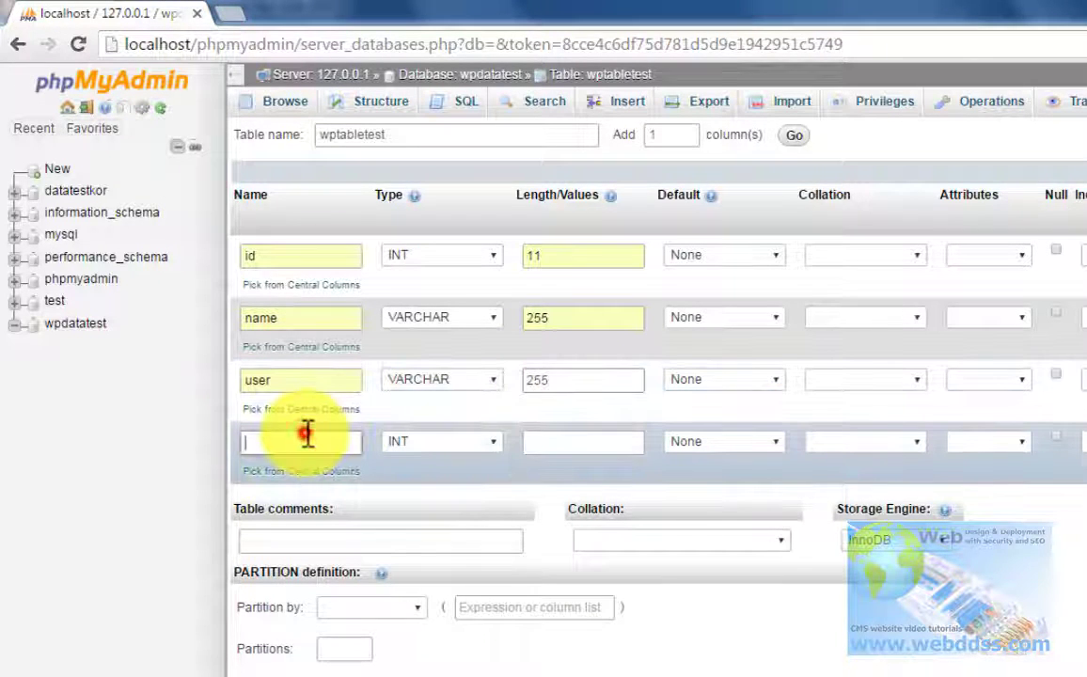
{"action": "type", "text": "a"}
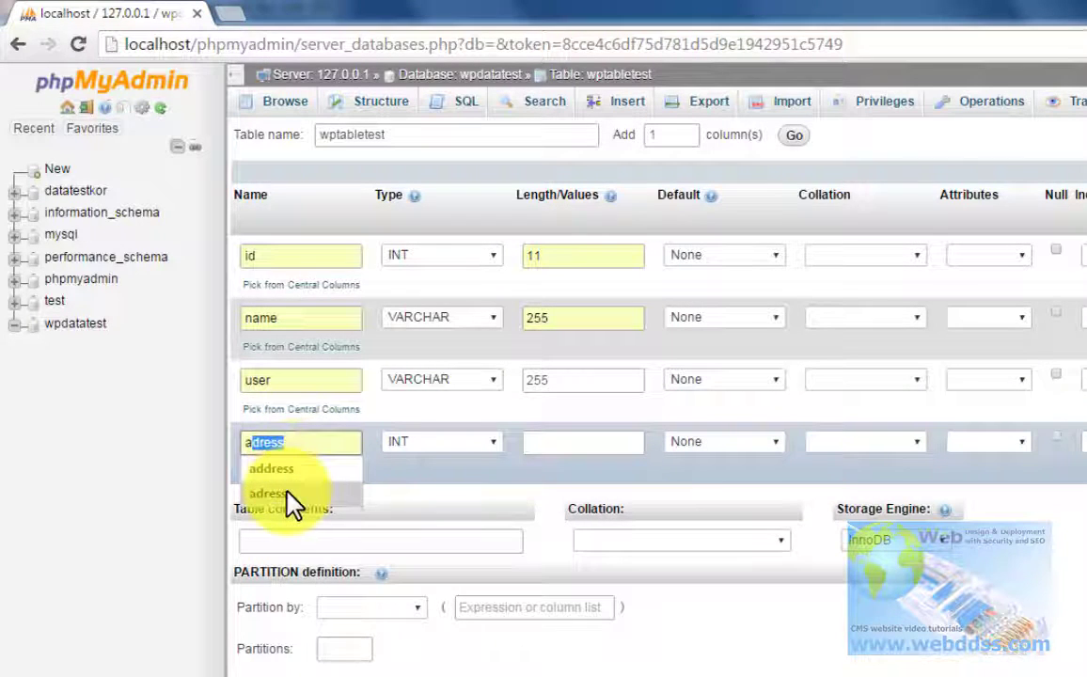
{"action": "left_click", "coordinate": [292, 470]}
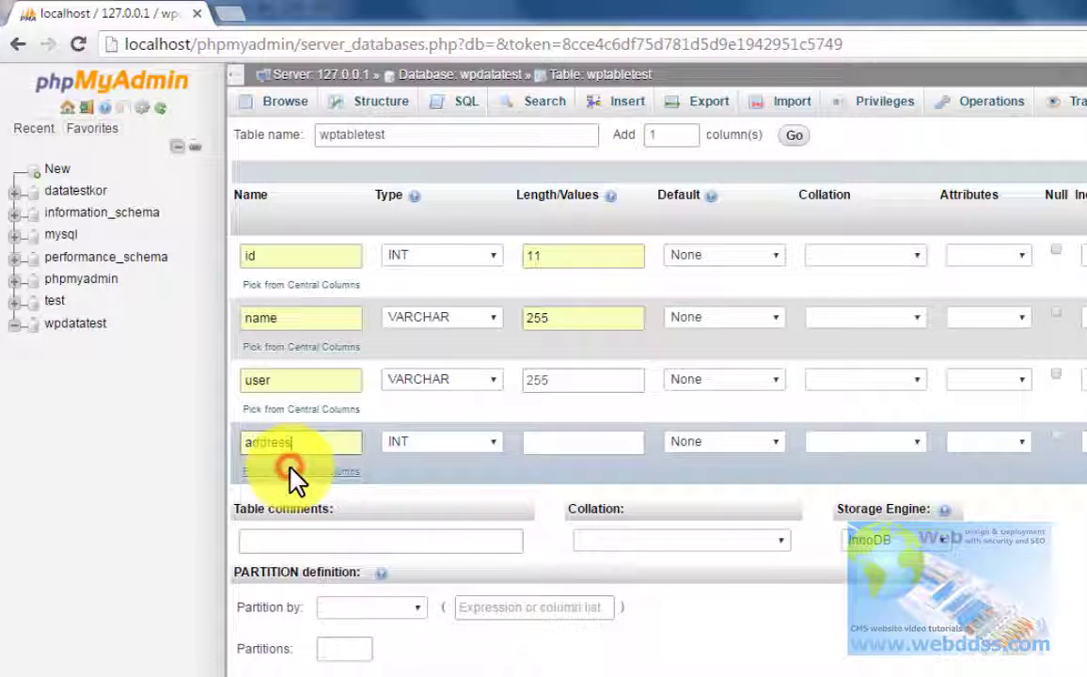
{"action": "left_click", "coordinate": [487, 447]}
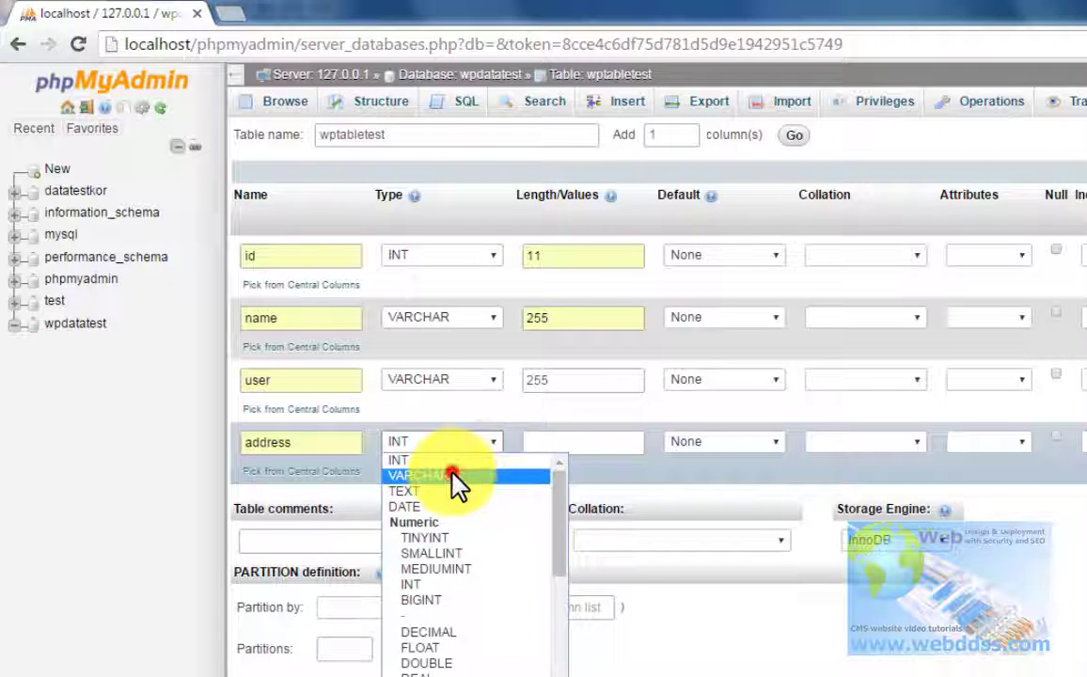
{"action": "left_click", "coordinate": [461, 469]}
{"action": "left_click", "coordinate": [554, 441]}
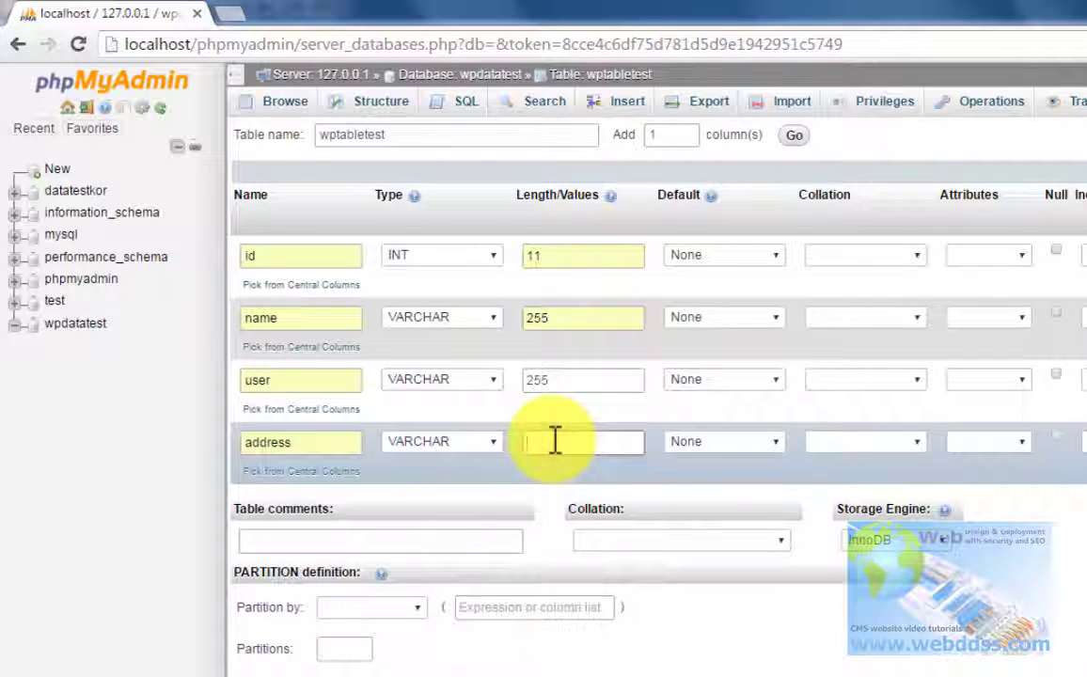
{"action": "type", "text": "2"}
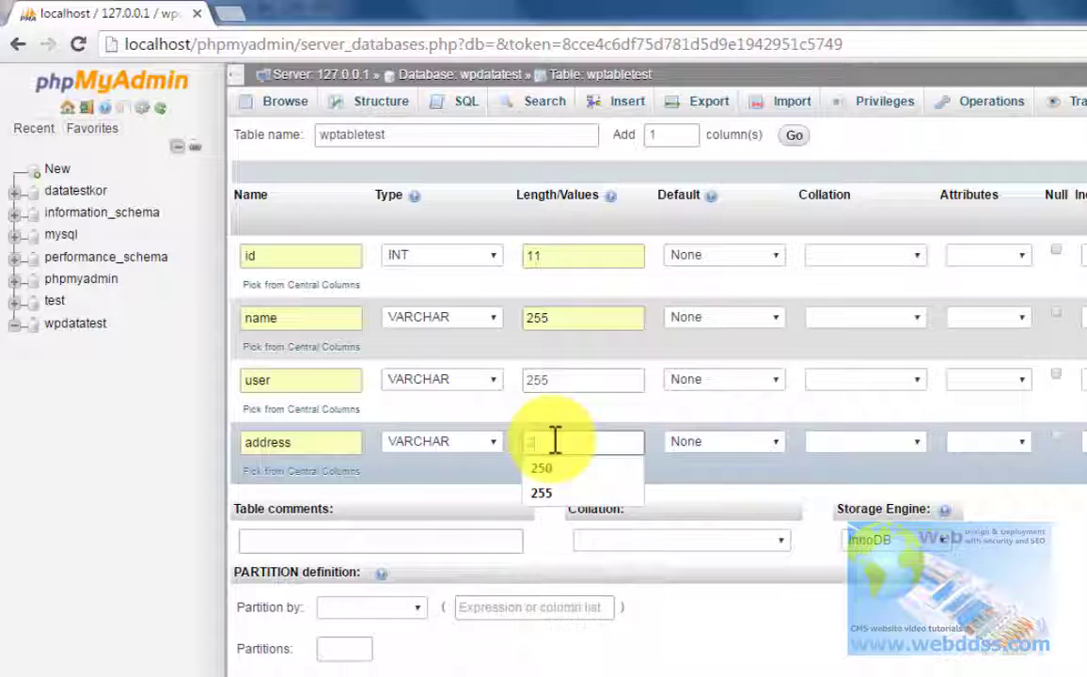
{"action": "type", "text": "55"}
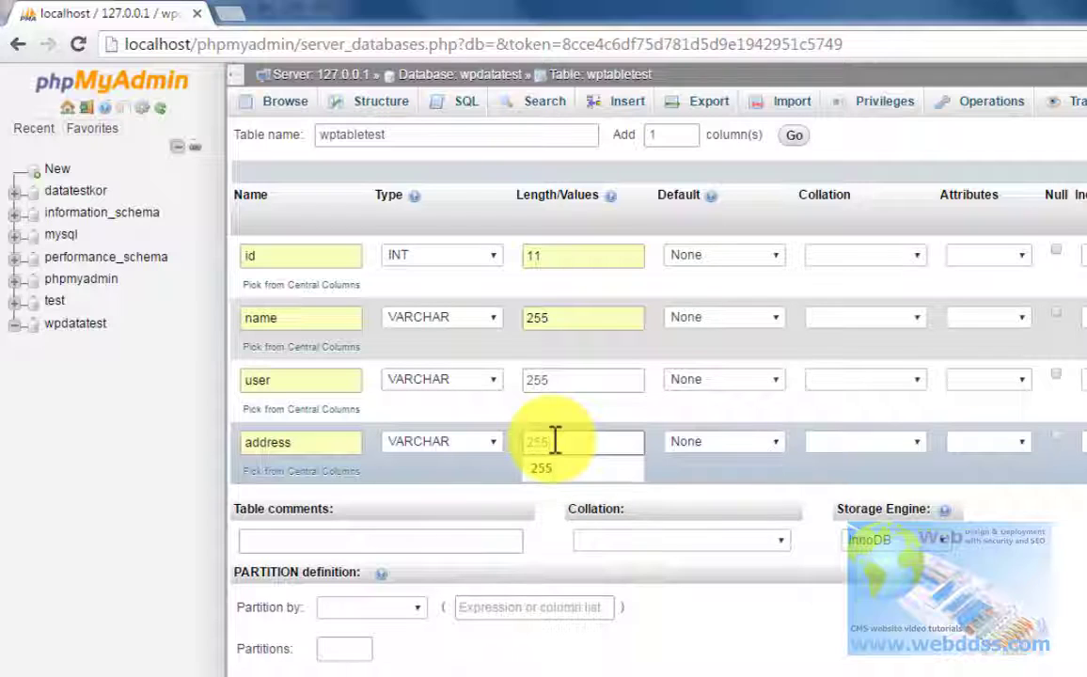
{"action": "left_click", "coordinate": [544, 467]}
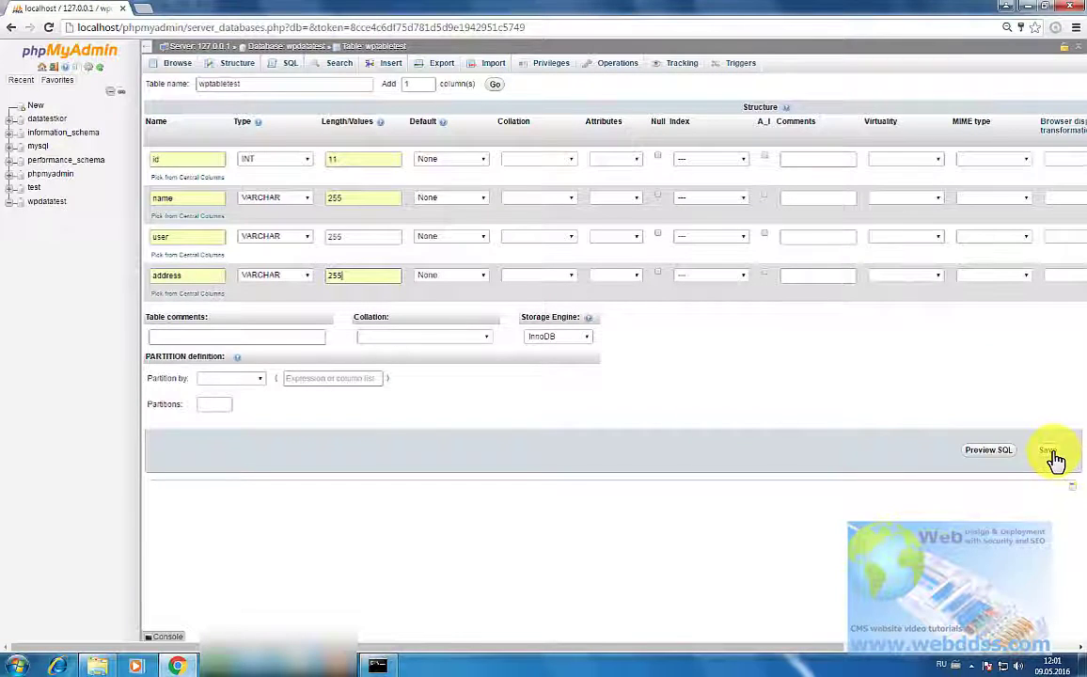
Step: Save the wptabletest table and return to the phpMyAdmin home page
{"action": "left_click", "coordinate": [1054, 456]}
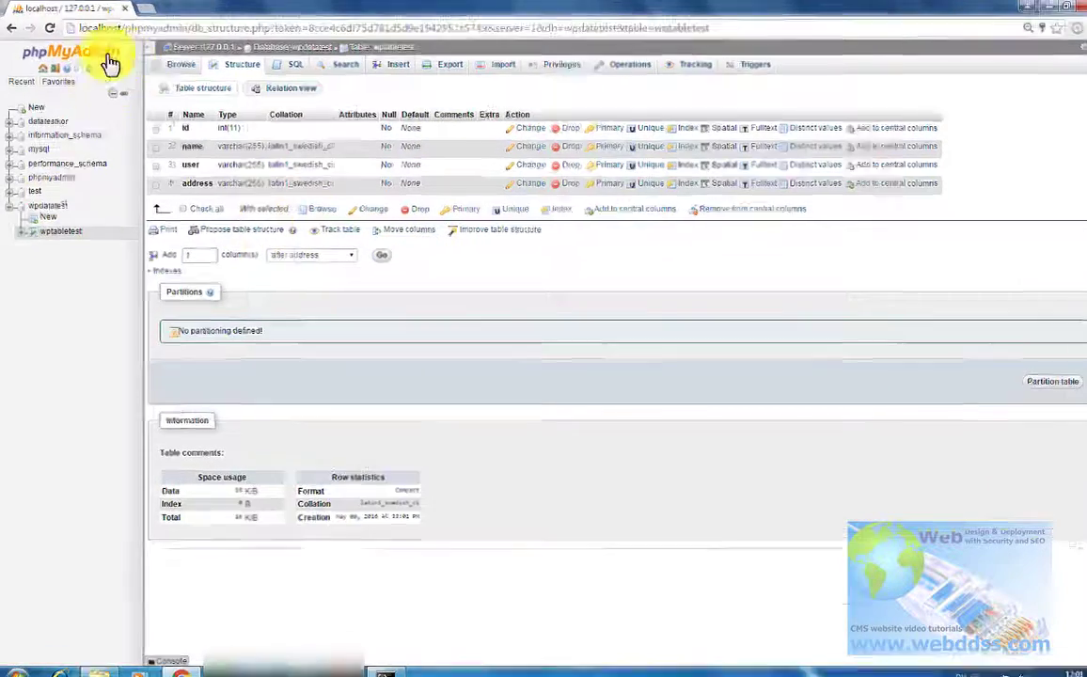
{"action": "left_click", "coordinate": [58, 52]}
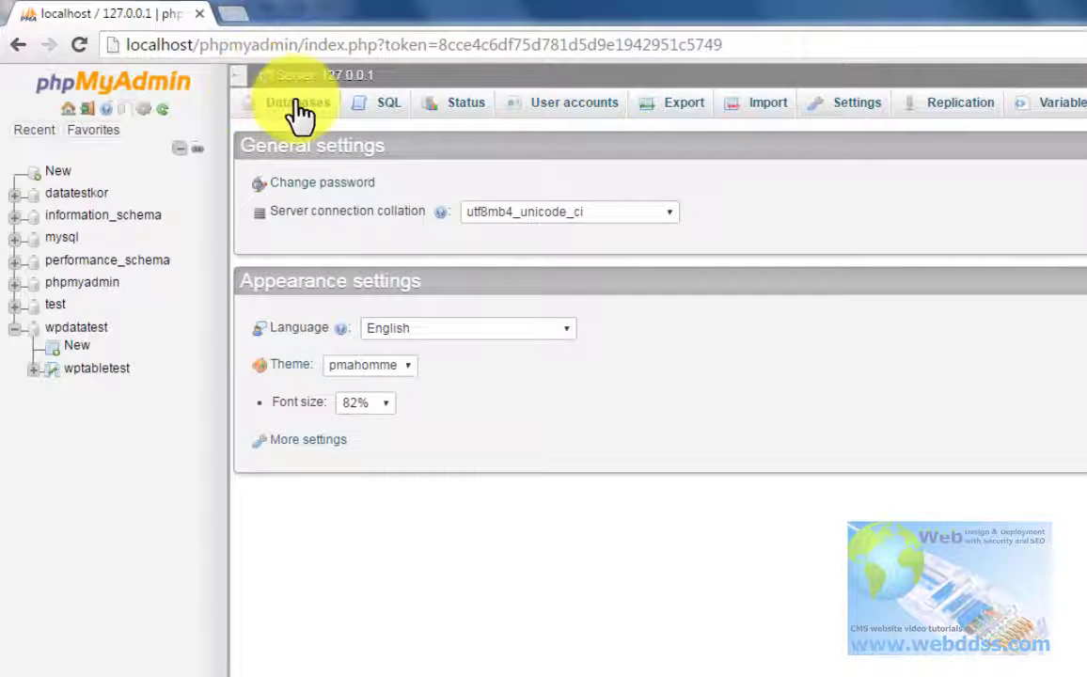
Step: Check user privileges for the wpdatatest database from the Databases list
{"action": "left_click", "coordinate": [299, 111]}
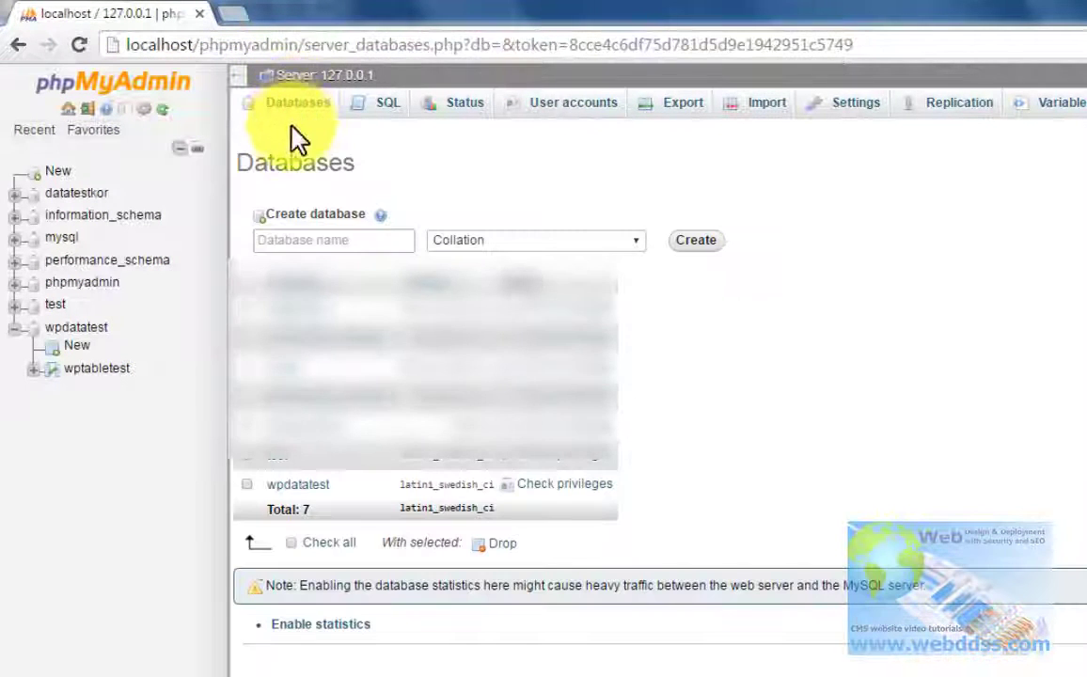
{"action": "left_click", "coordinate": [247, 485]}
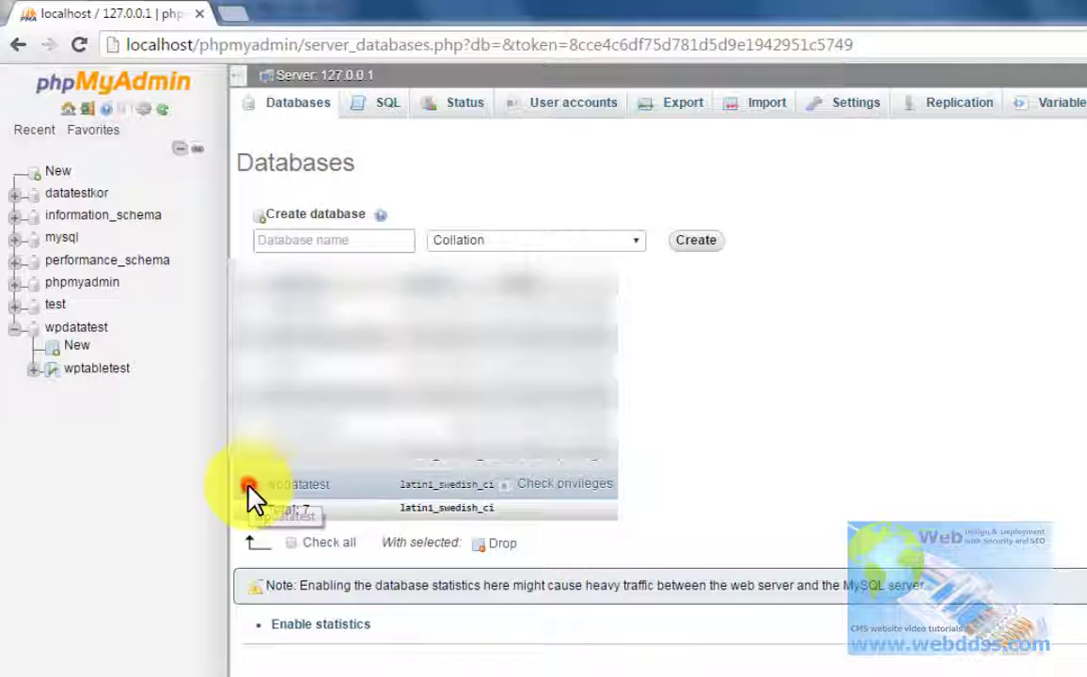
{"action": "left_click", "coordinate": [569, 499]}
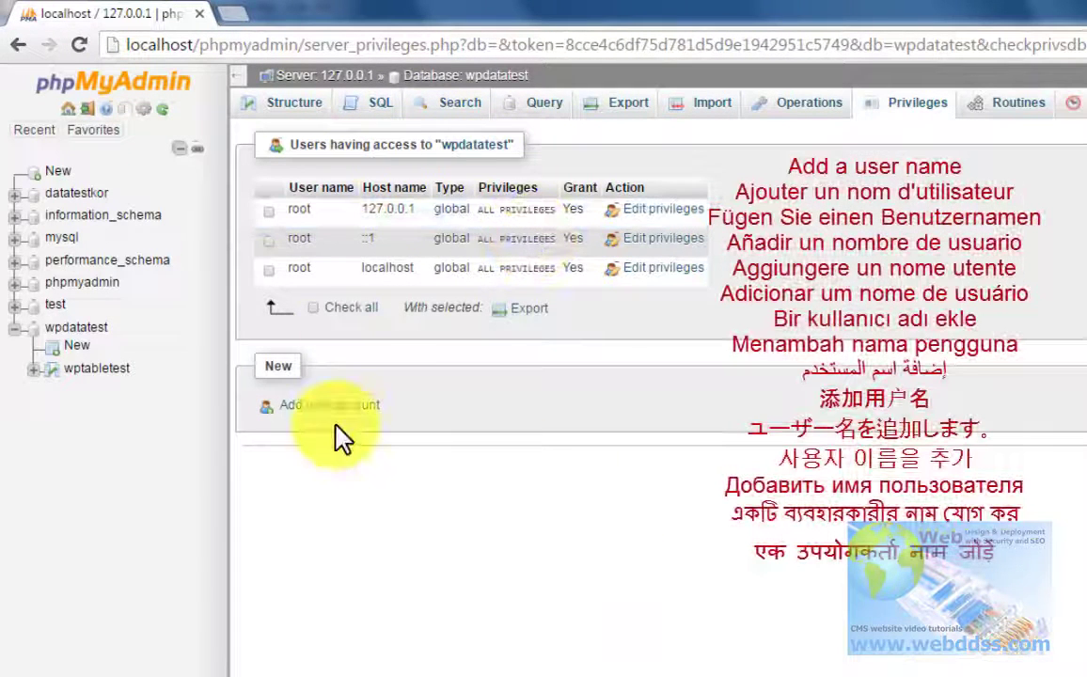
Step: Add user account wpusertest on localhost and enter its password twice
{"action": "left_click", "coordinate": [336, 407]}
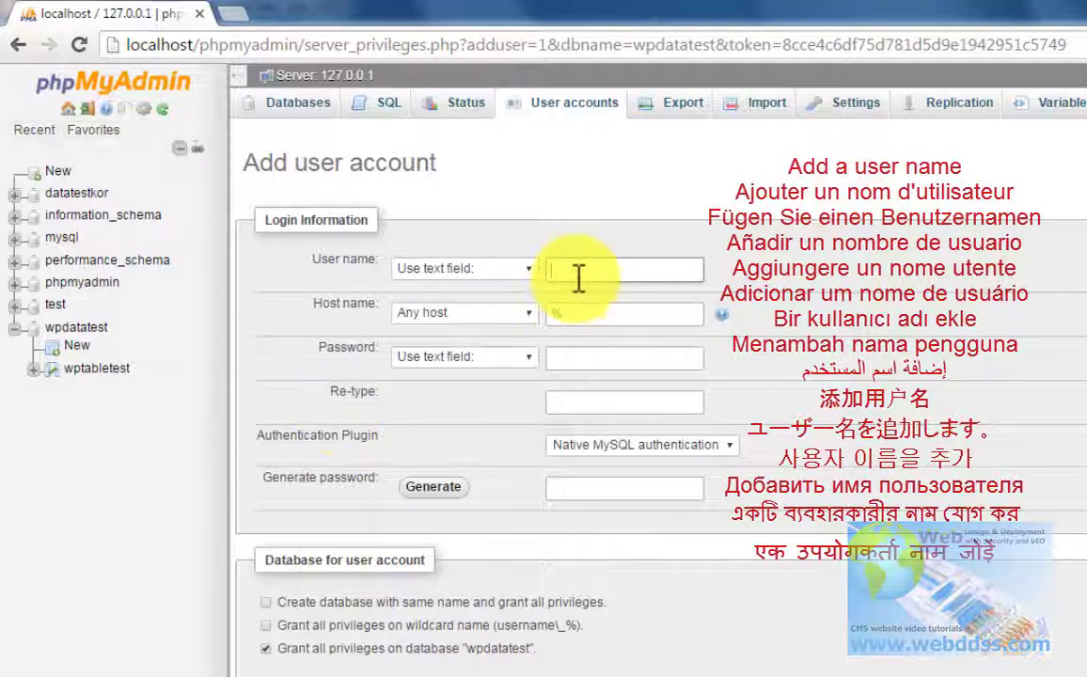
{"action": "left_click", "coordinate": [578, 274]}
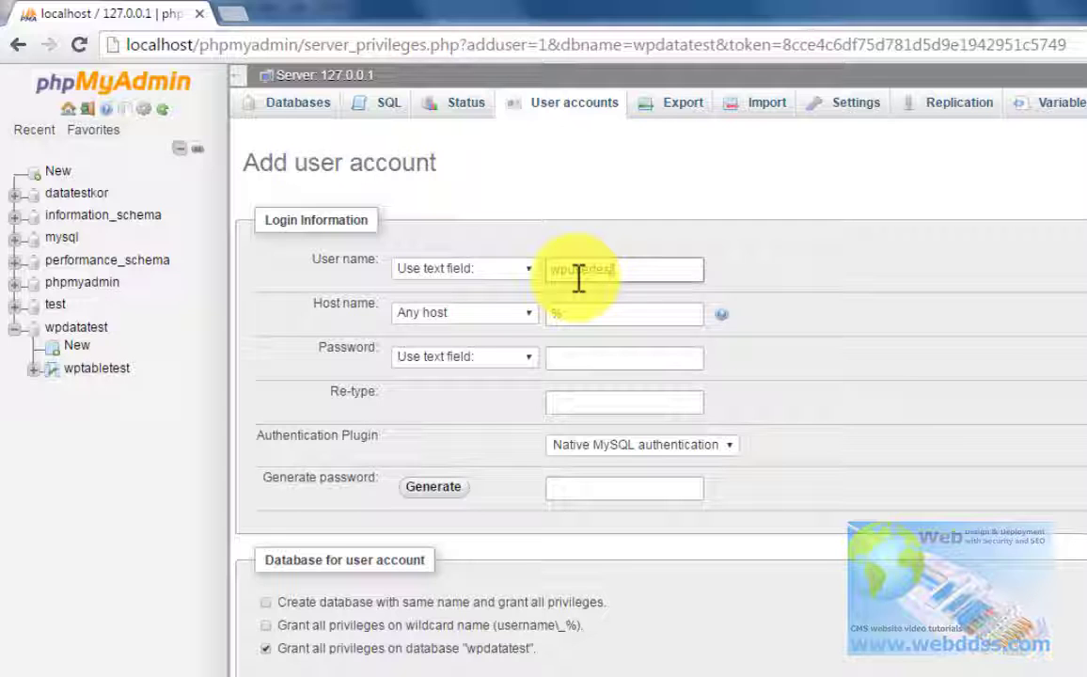
{"action": "left_click", "coordinate": [531, 324]}
{"action": "left_click", "coordinate": [482, 346]}
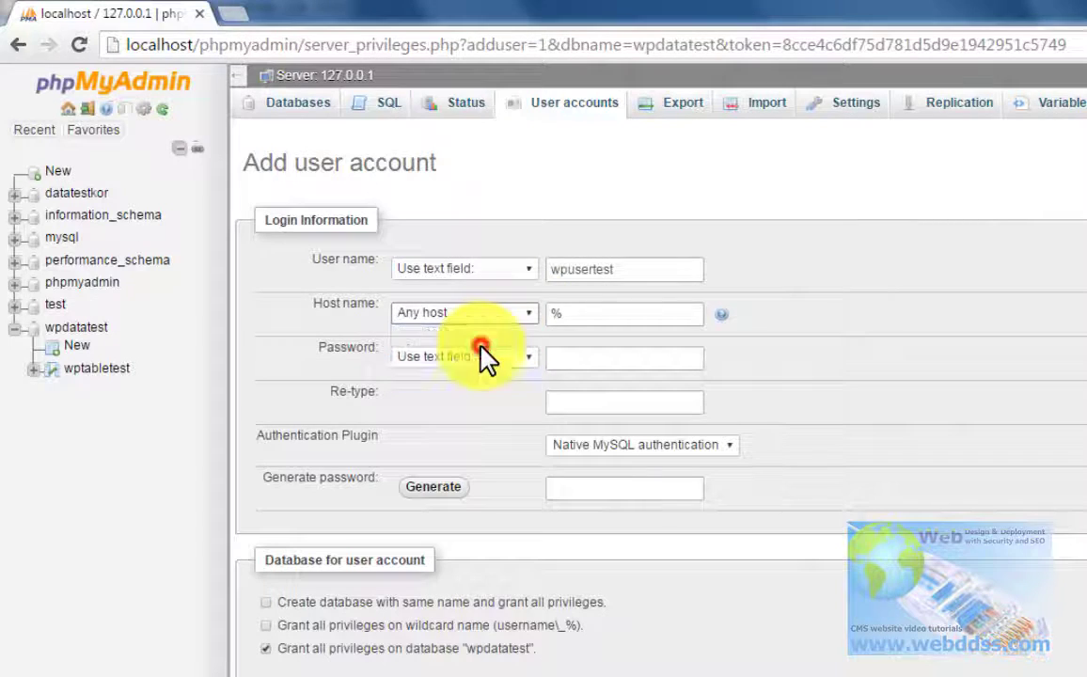
{"action": "left_click", "coordinate": [583, 358]}
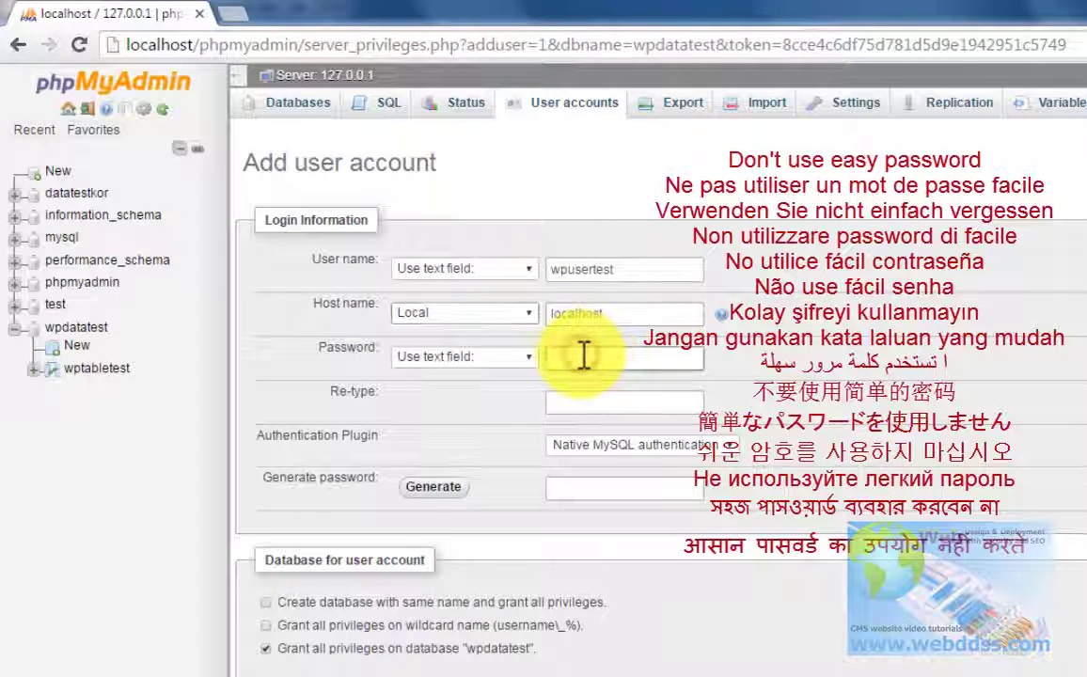
{"action": "type", "text": "••"}
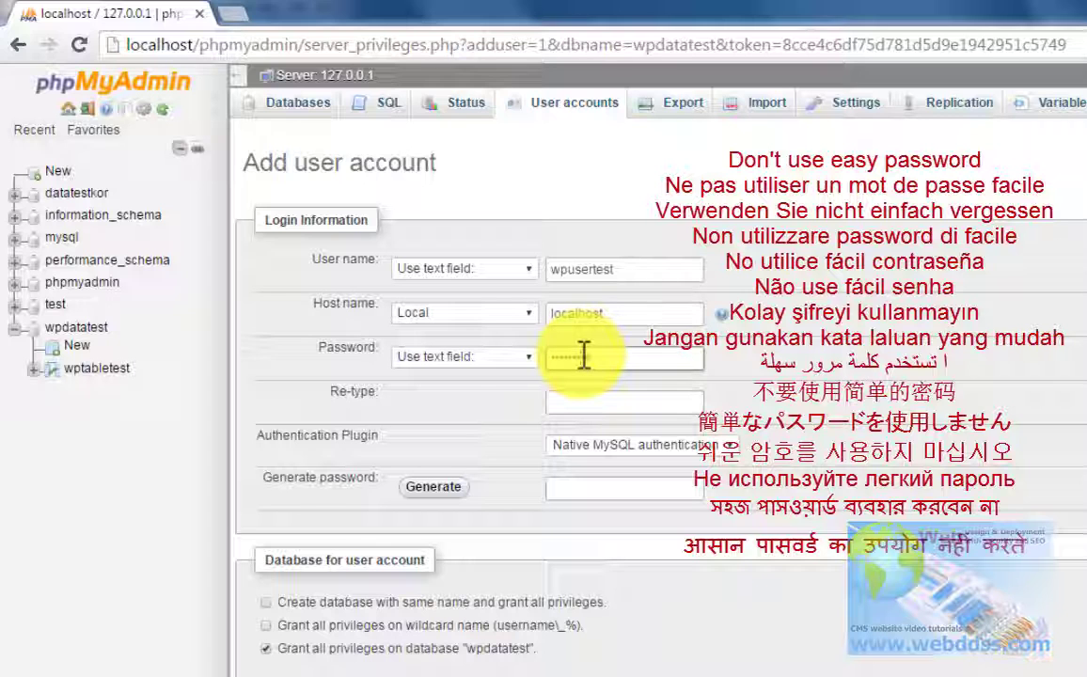
{"action": "type", "text": "•••"}
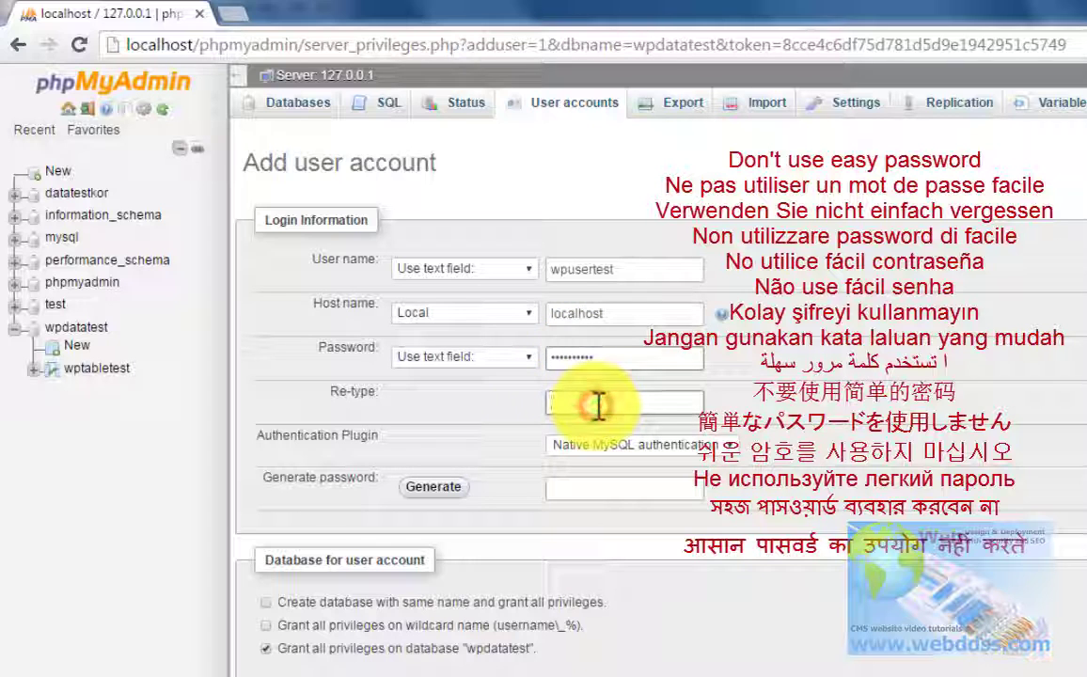
{"action": "left_click", "coordinate": [598, 404]}
{"action": "type", "text": "•••••••"}
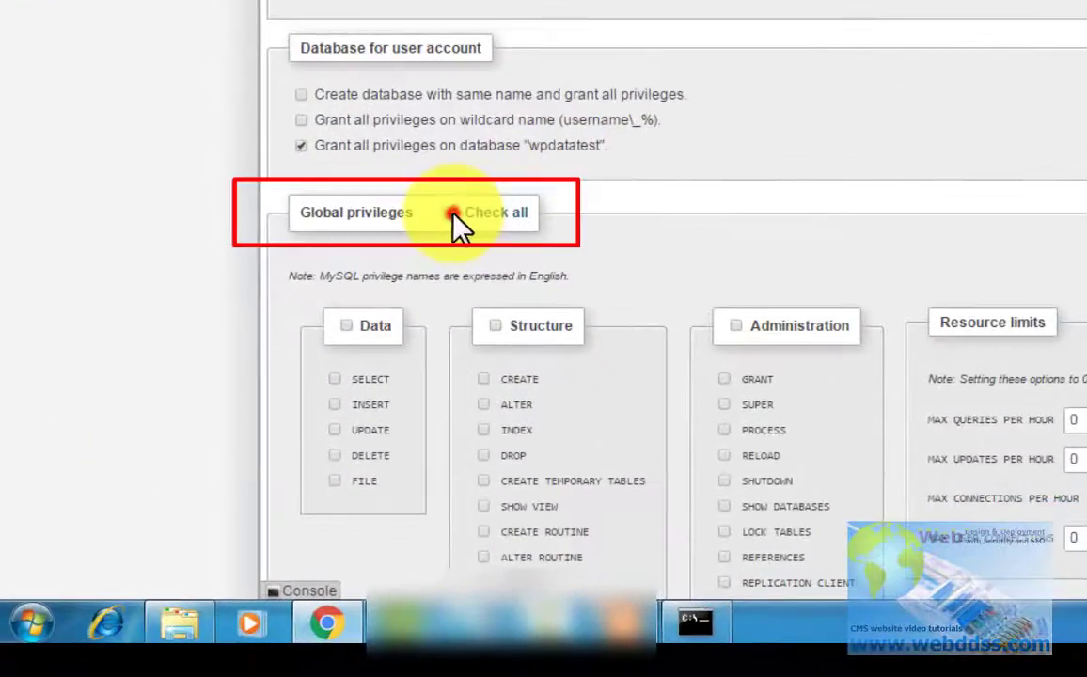
Step: Grant the new user all global privileges and create the account
{"action": "left_click", "coordinate": [455, 215]}
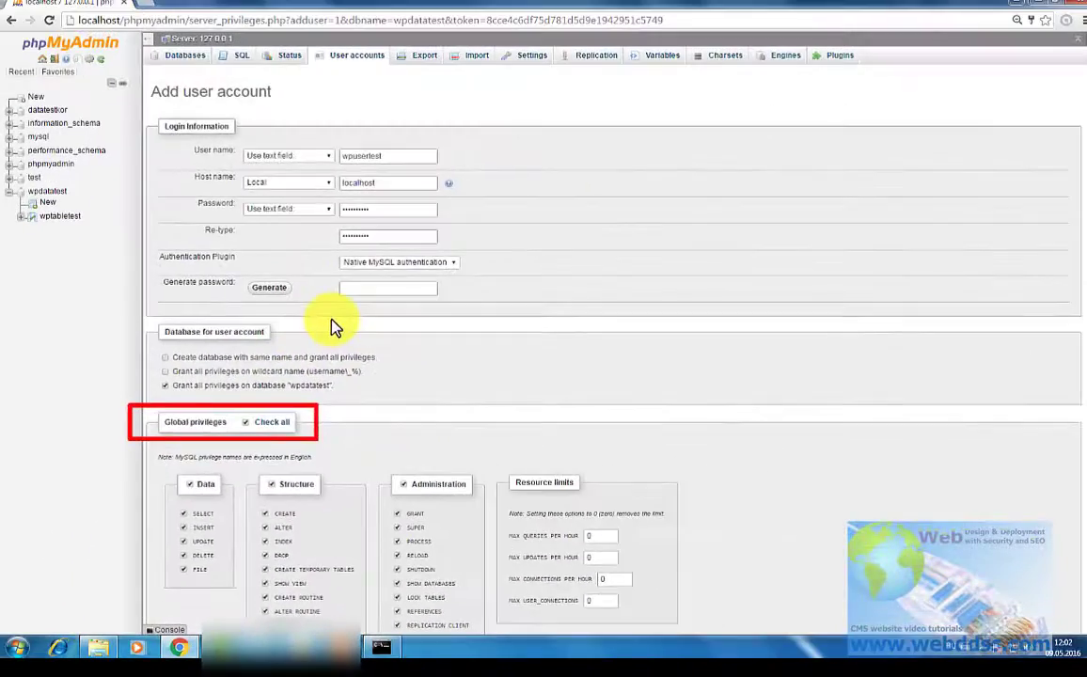
{"action": "scroll", "coordinate": [395, 281], "scroll_direction": "down", "scroll_amount": 2}
{"action": "scroll", "coordinate": [397, 280], "scroll_direction": "down", "scroll_amount": 2}
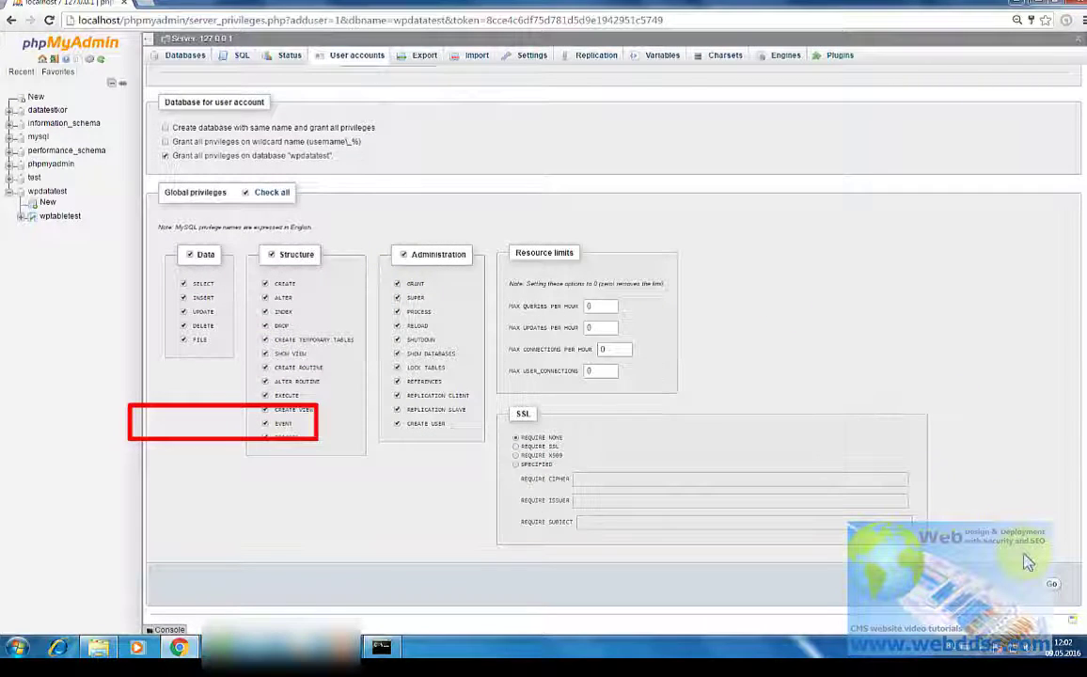
{"action": "left_click", "coordinate": [1051, 584]}
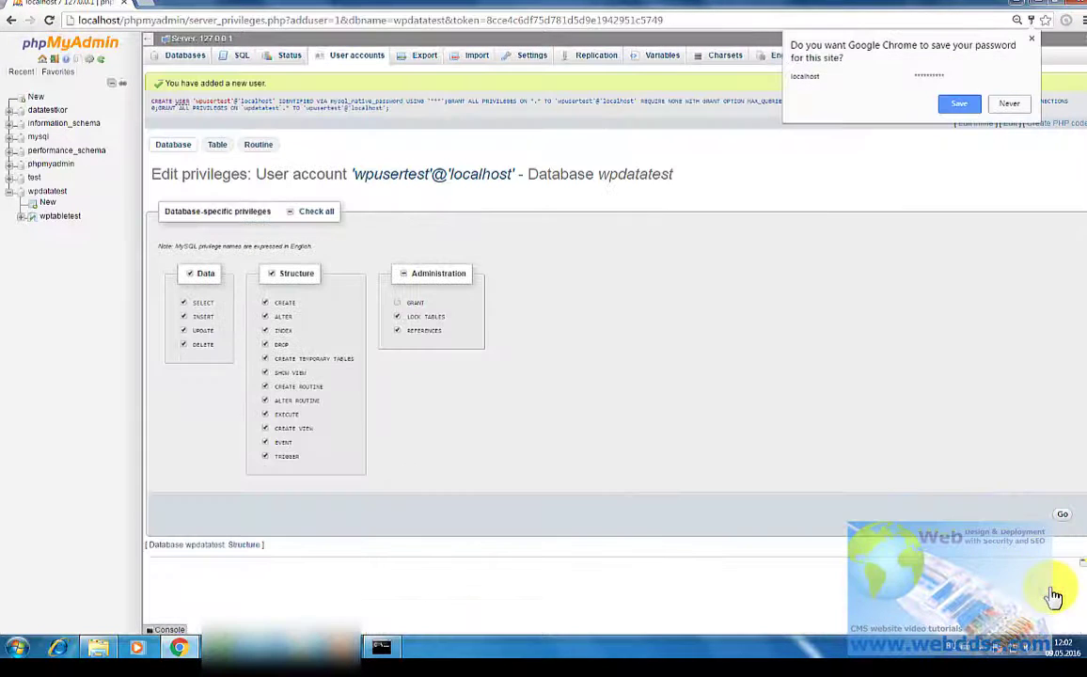
Step: Dismiss Chrome's save-password prompt and go back to the phpMyAdmin Databases list
{"action": "left_click", "coordinate": [1034, 45]}
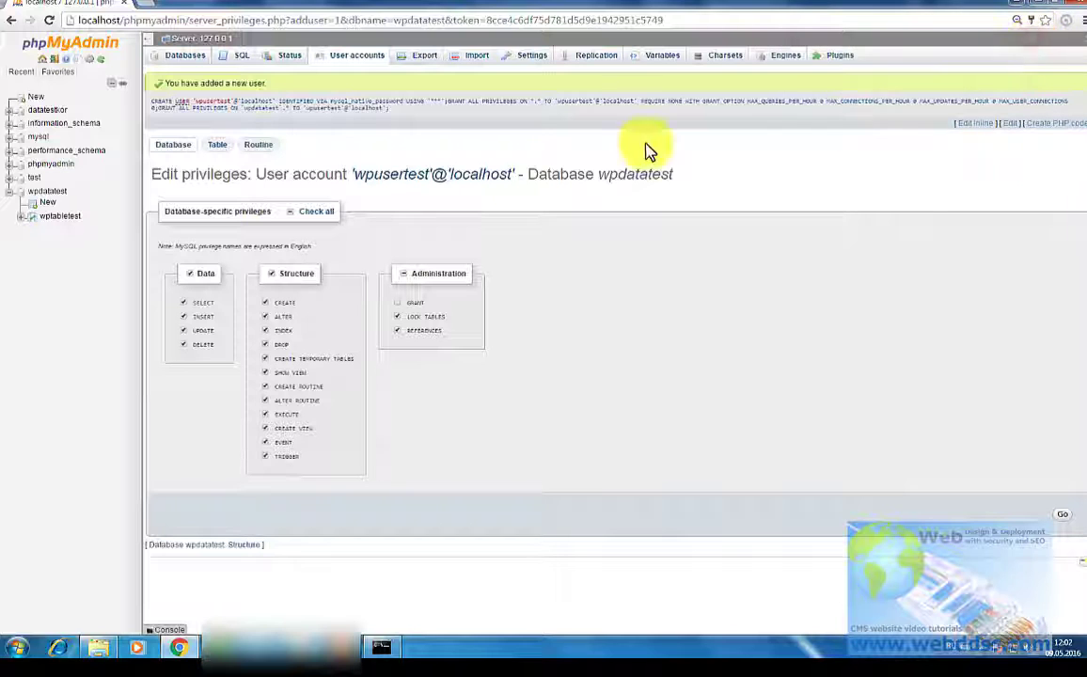
{"action": "left_click", "coordinate": [71, 49]}
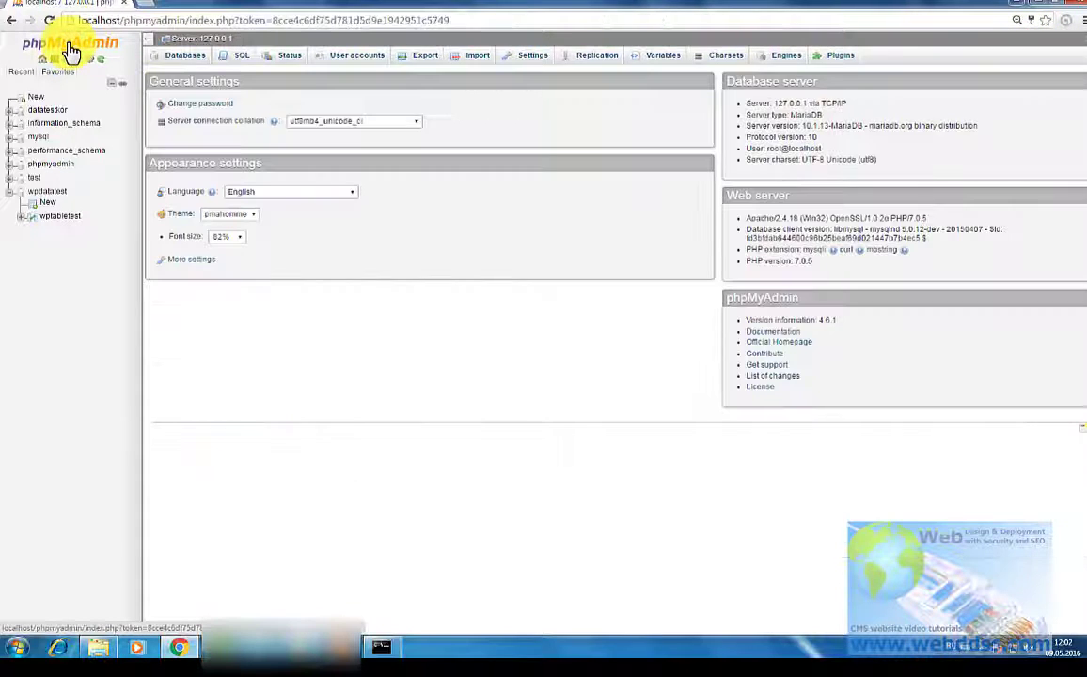
{"action": "left_click", "coordinate": [179, 54]}
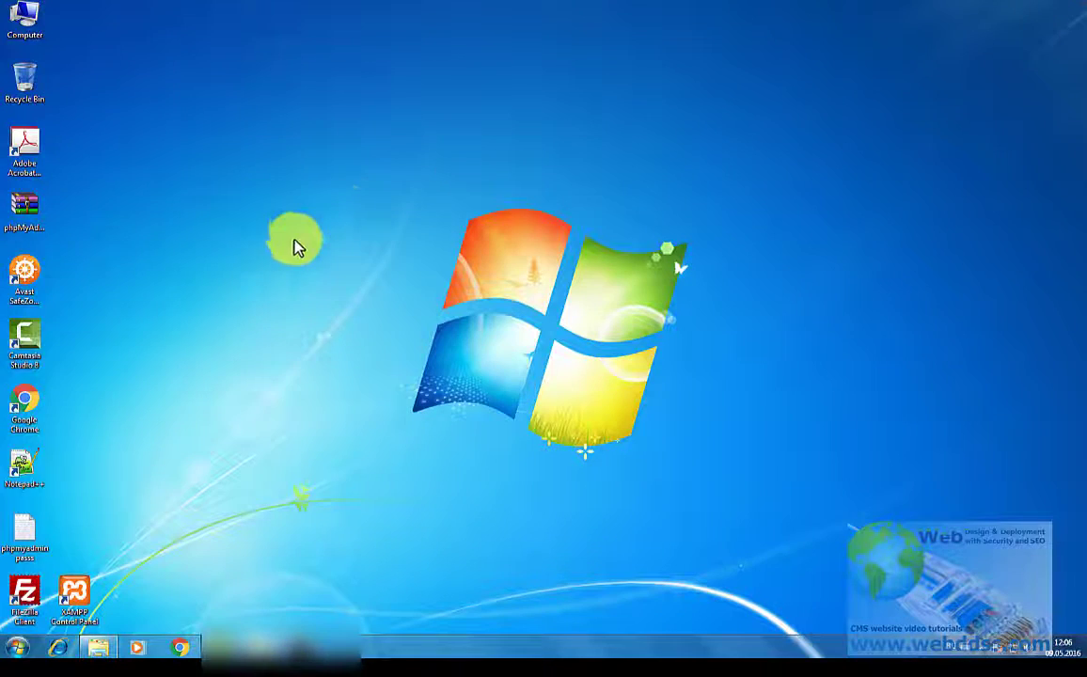
Step: Launch Chrome and go to localhost/wpwww
{"action": "double_click", "coordinate": [34, 405]}
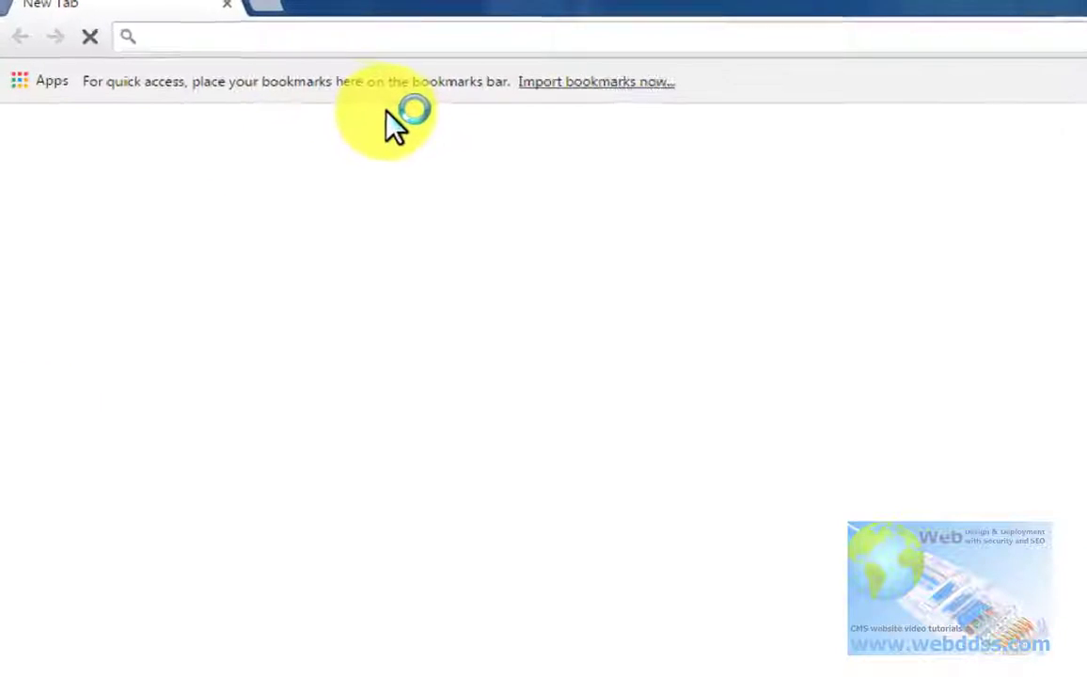
{"action": "left_click", "coordinate": [433, 51]}
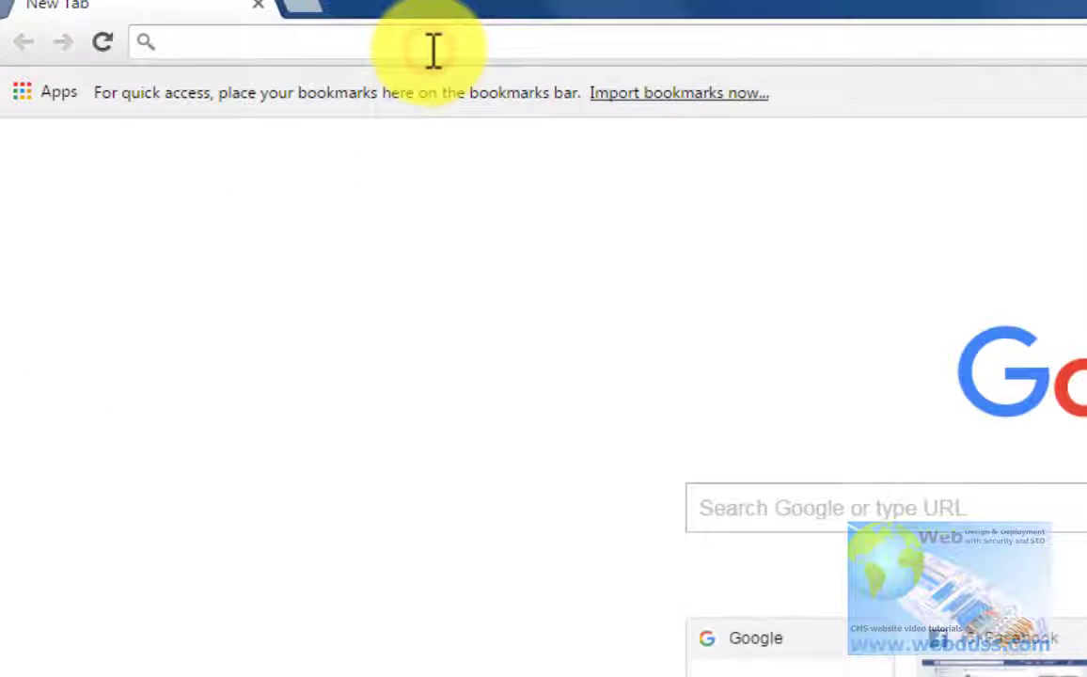
{"action": "type", "text": "loca"}
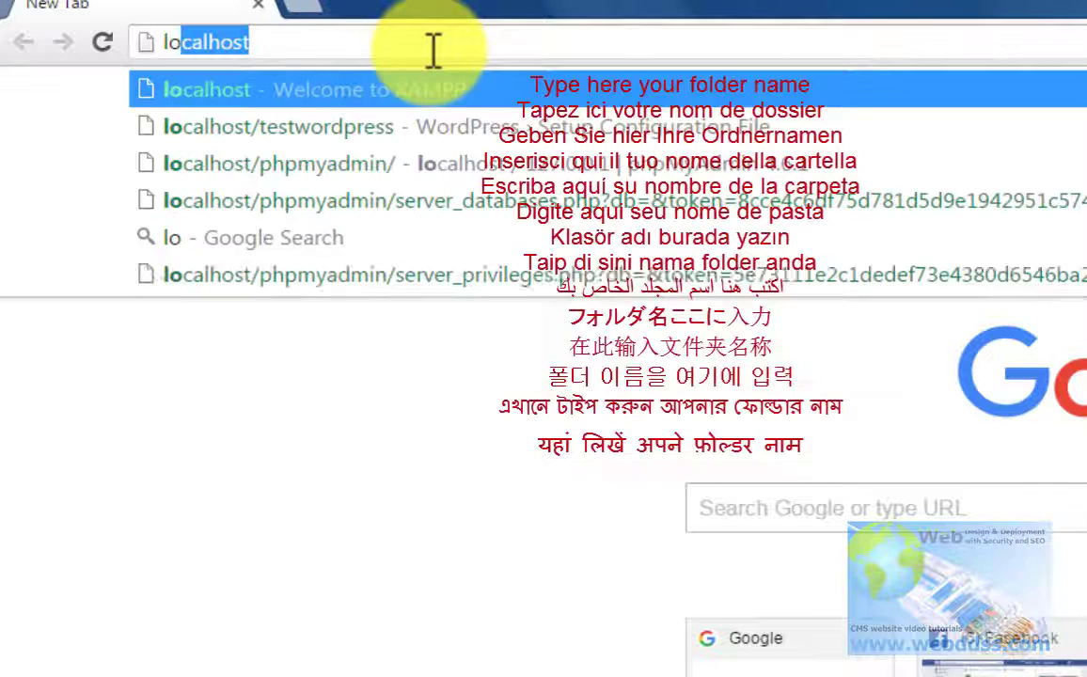
{"action": "type", "text": "lho"}
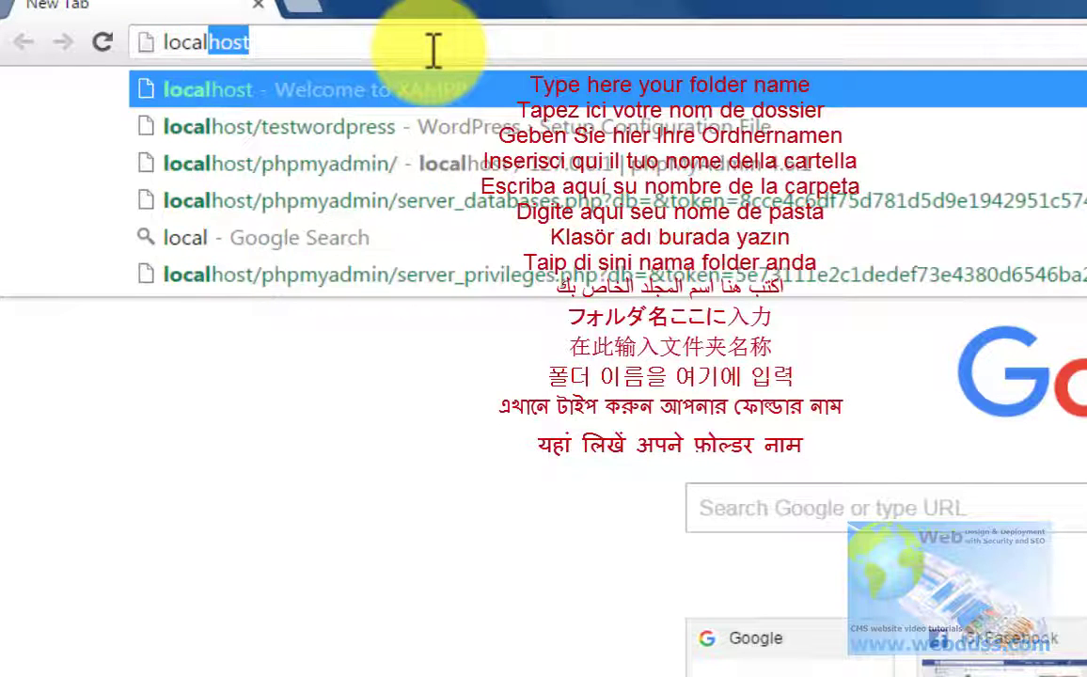
{"action": "type", "text": "st"}
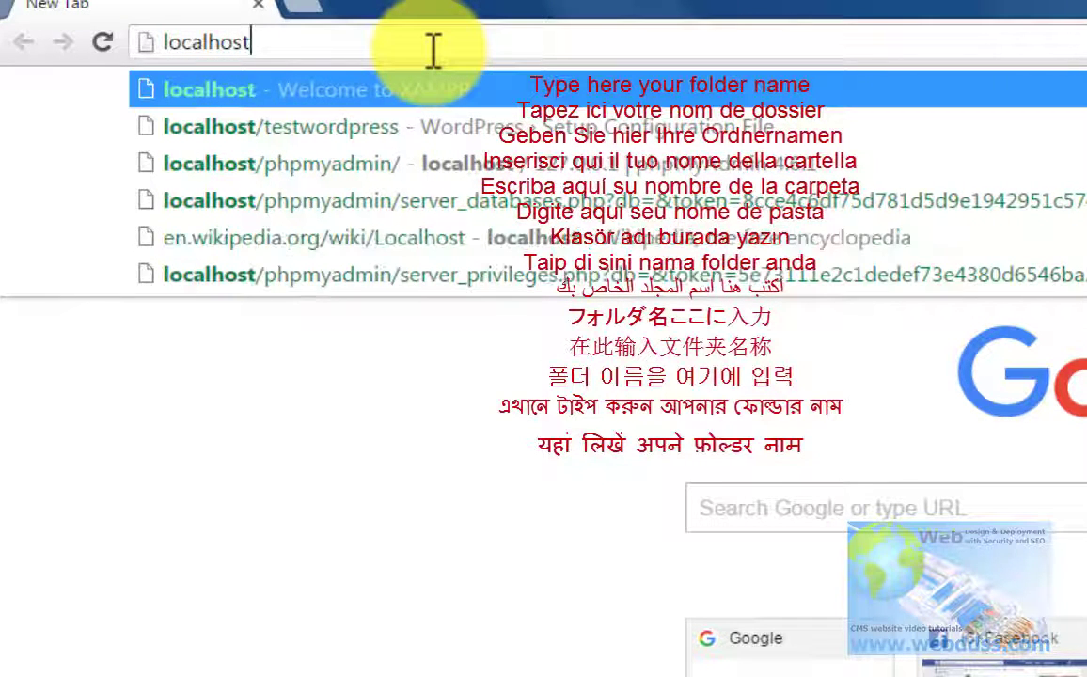
{"action": "type", "text": "/"}
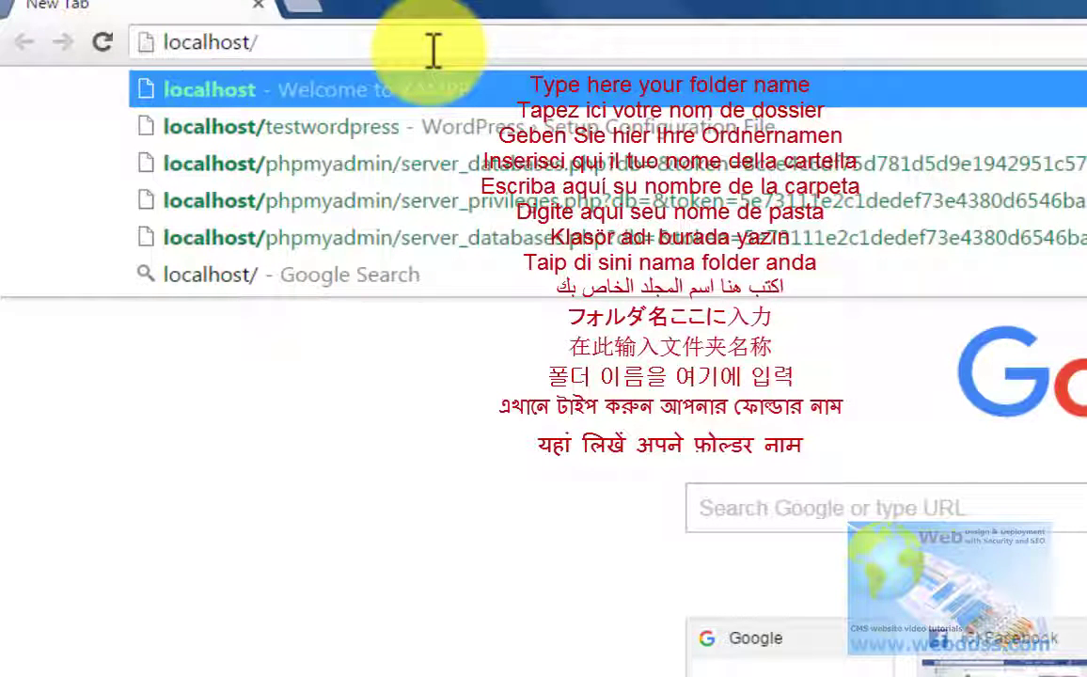
{"action": "type", "text": "wp"}
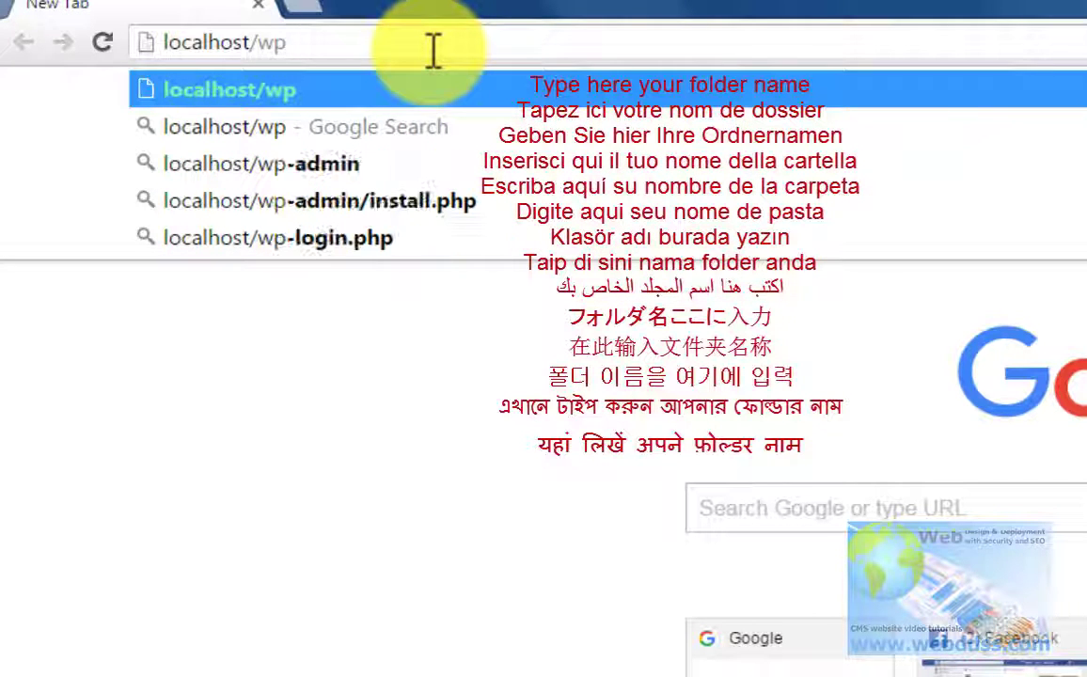
{"action": "type", "text": "www"}
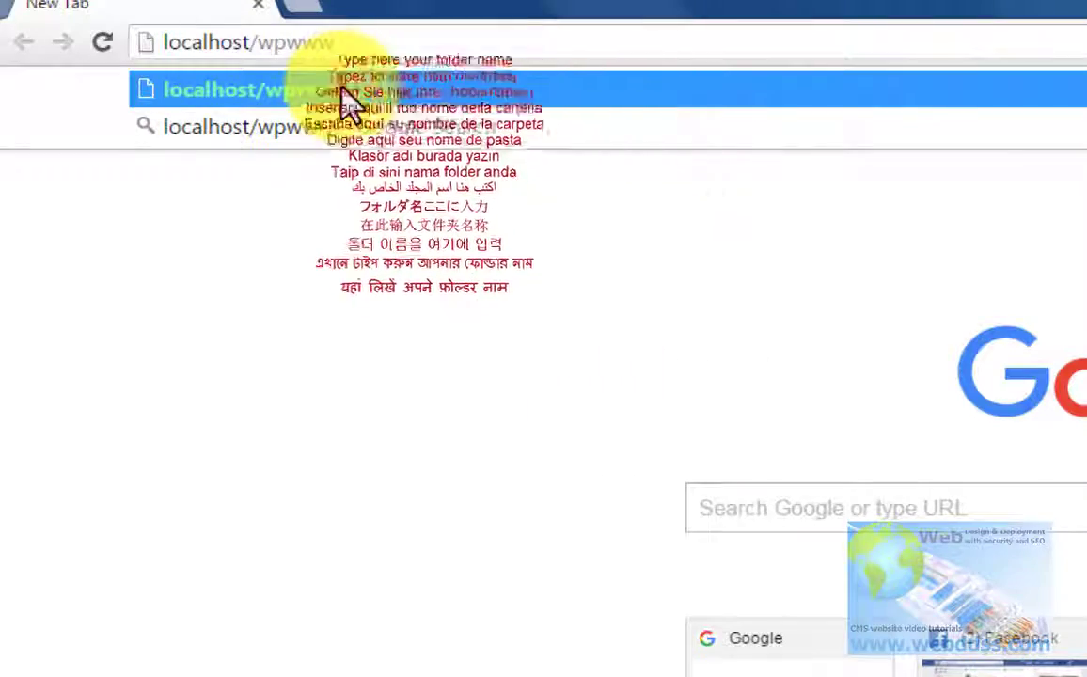
{"action": "left_click", "coordinate": [350, 94]}
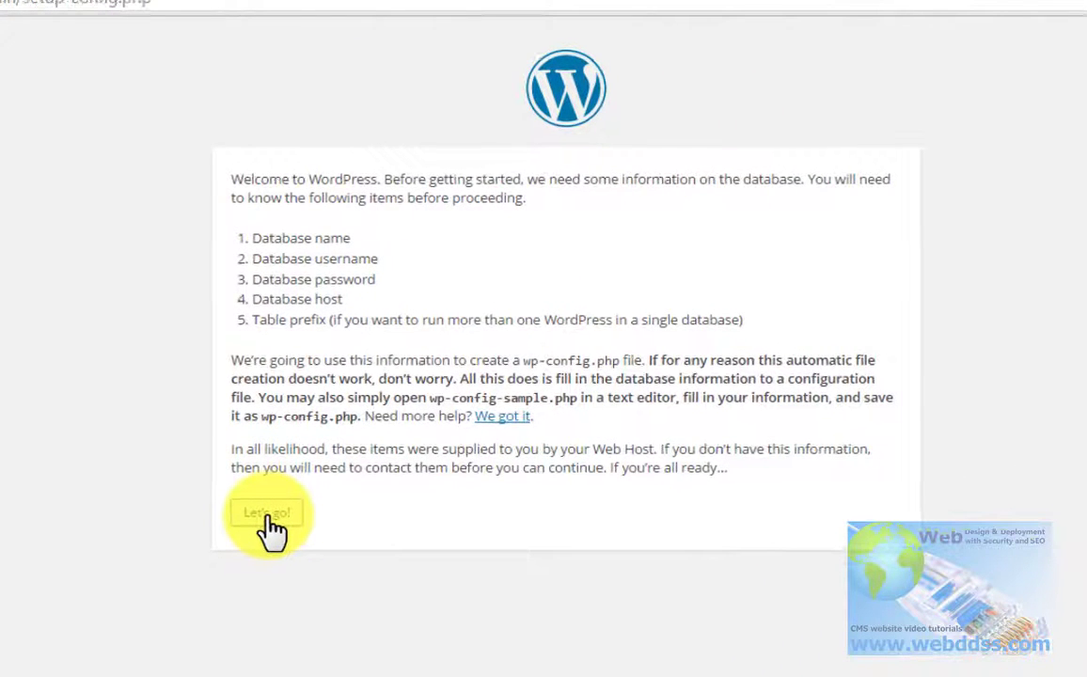
Step: Start the database setup and replace the default database name with wpdatatest
{"action": "left_click", "coordinate": [268, 513]}
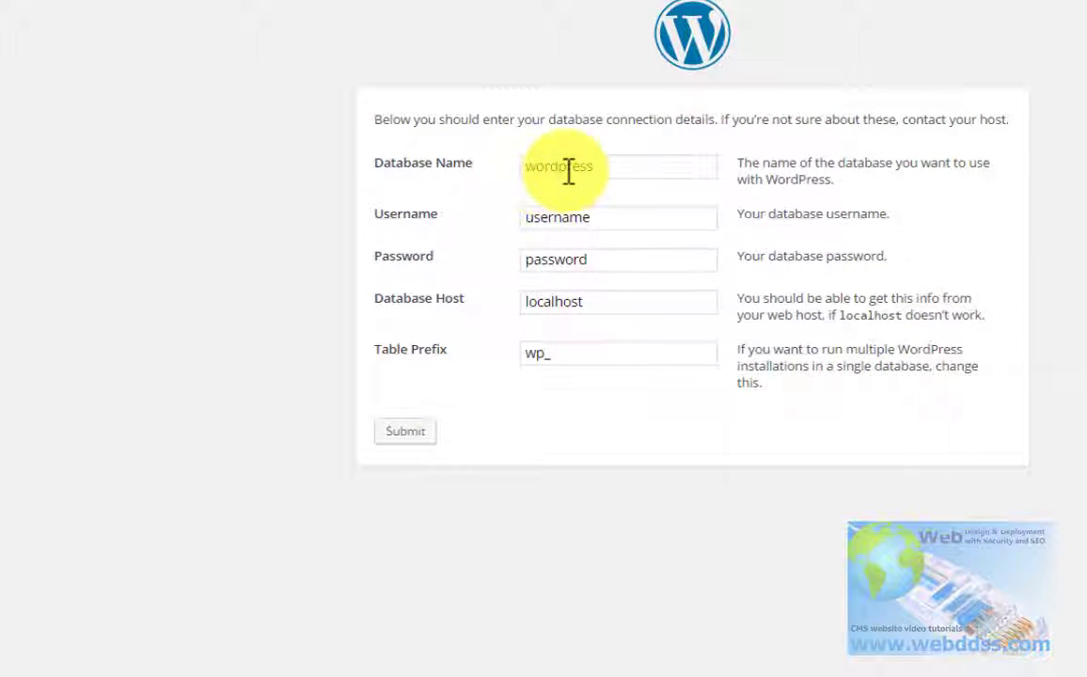
{"action": "left_click", "coordinate": [568, 169]}
{"action": "double_click", "coordinate": [568, 170]}
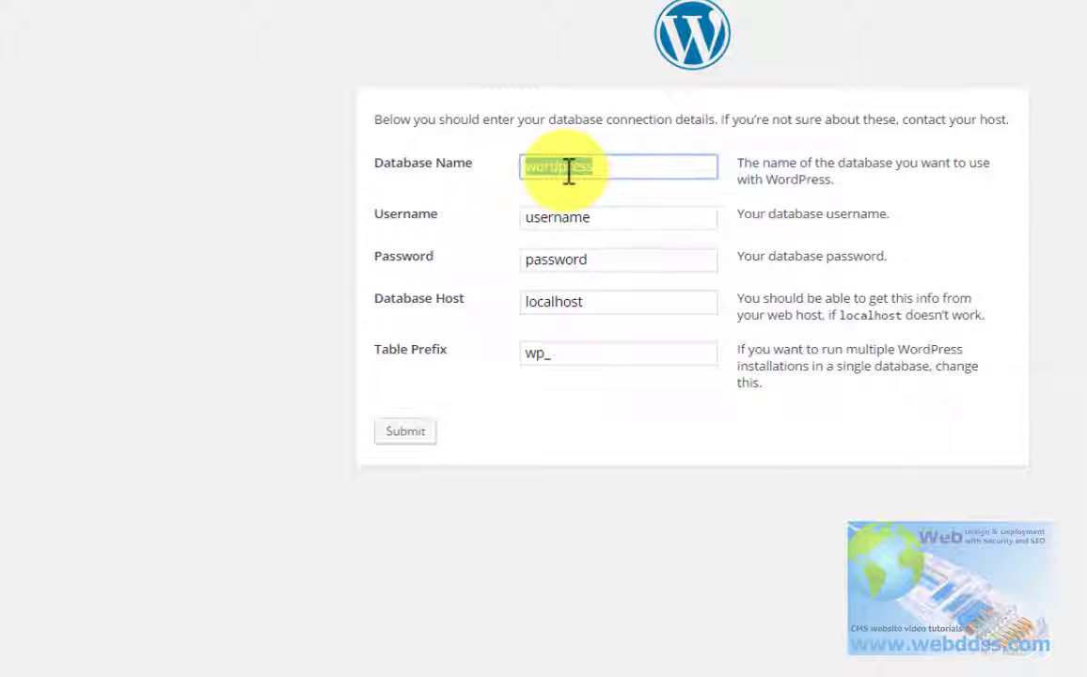
{"action": "key", "text": "BackSpace"}
{"action": "type", "text": "wpdatatest"}
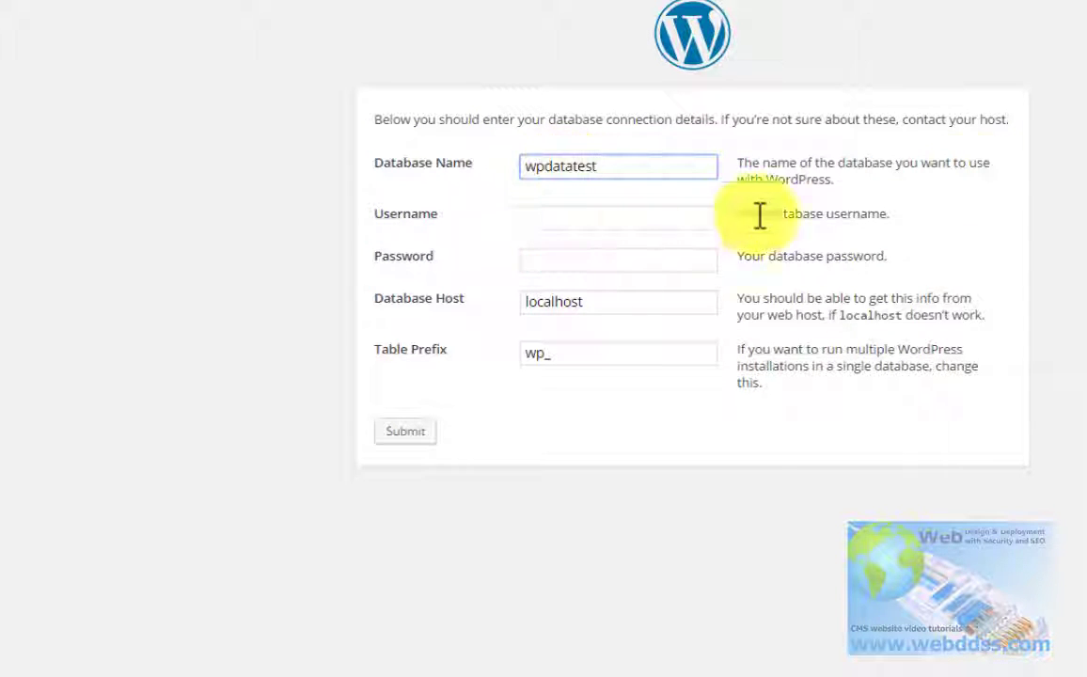
Step: Enter username wpusertest and the database password, submit, and run the installation
{"action": "left_click", "coordinate": [627, 212]}
{"action": "right_click", "coordinate": [630, 211]}
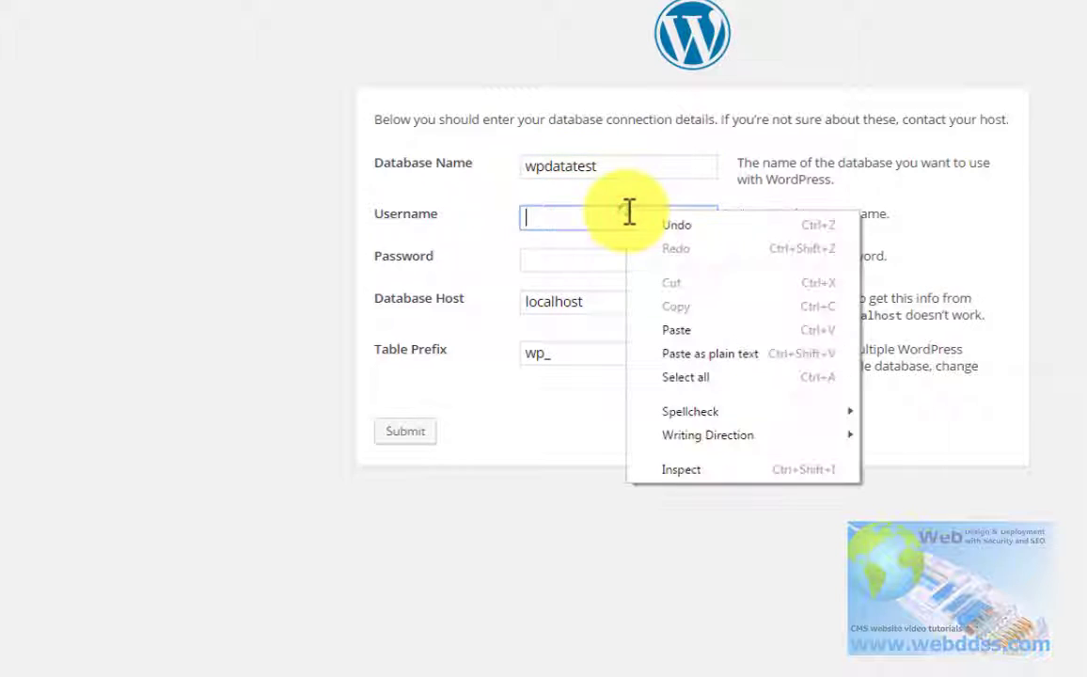
{"action": "left_click", "coordinate": [679, 331]}
{"action": "left_click", "coordinate": [1070, 109]}
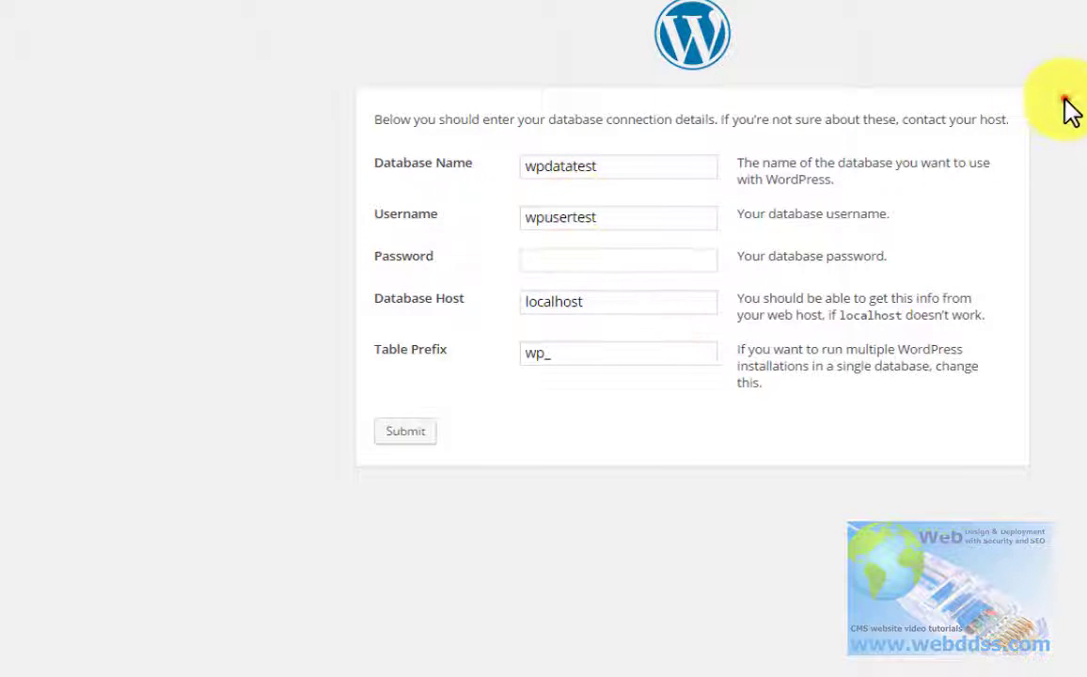
{"action": "left_click", "coordinate": [581, 266]}
{"action": "type", "text": "1"}
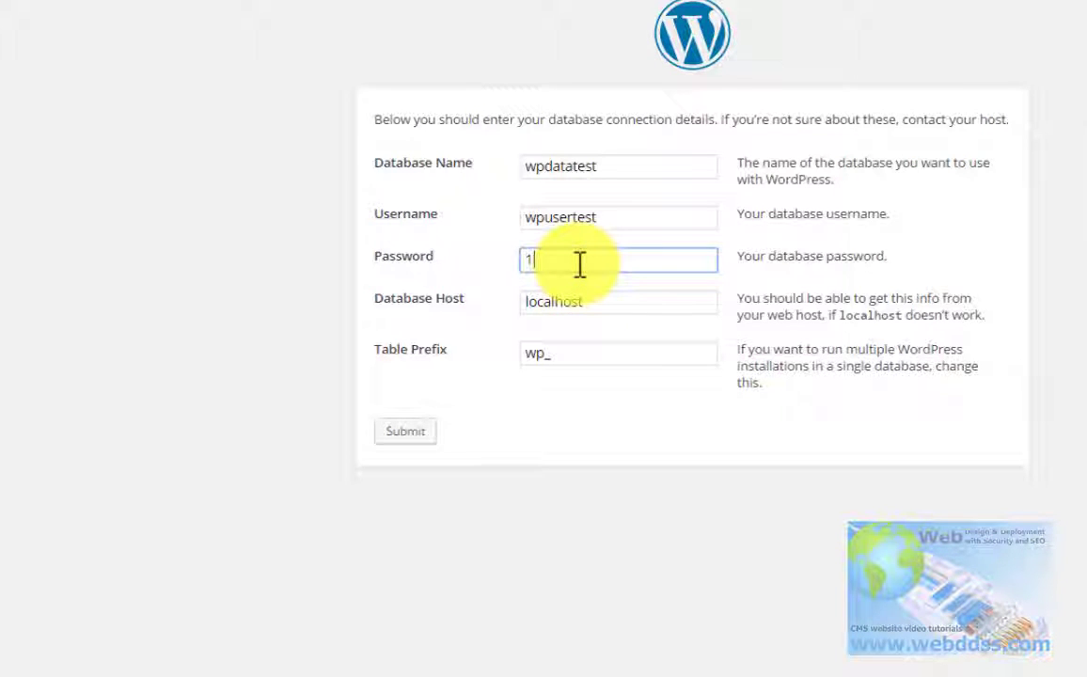
{"action": "type", "text": "234567890"}
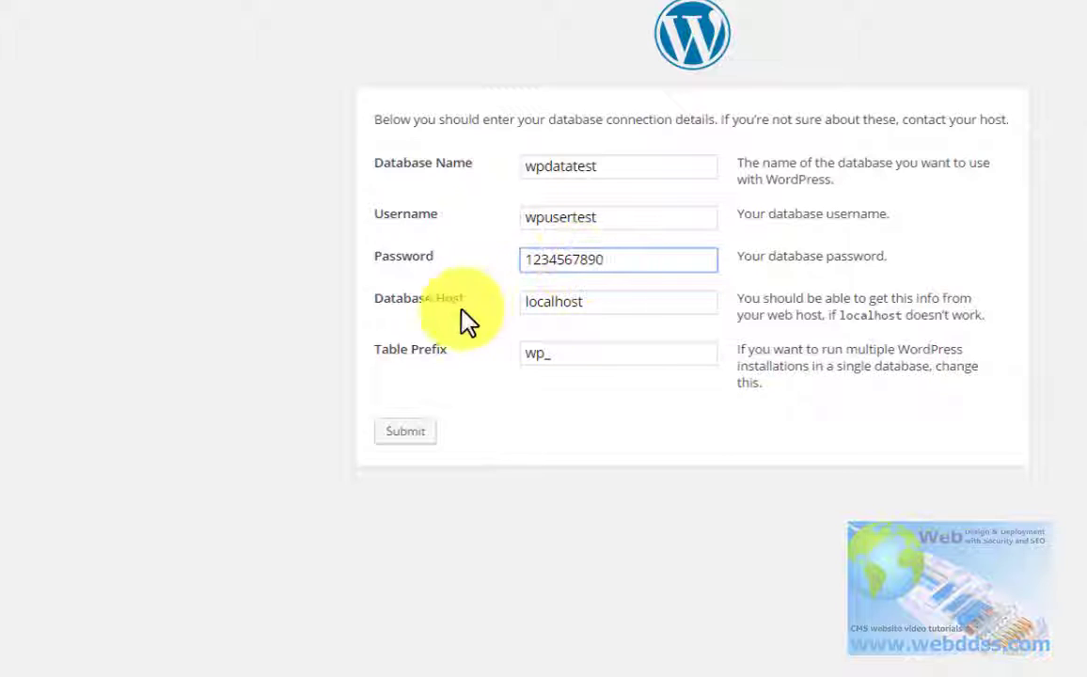
{"action": "left_click", "coordinate": [425, 434]}
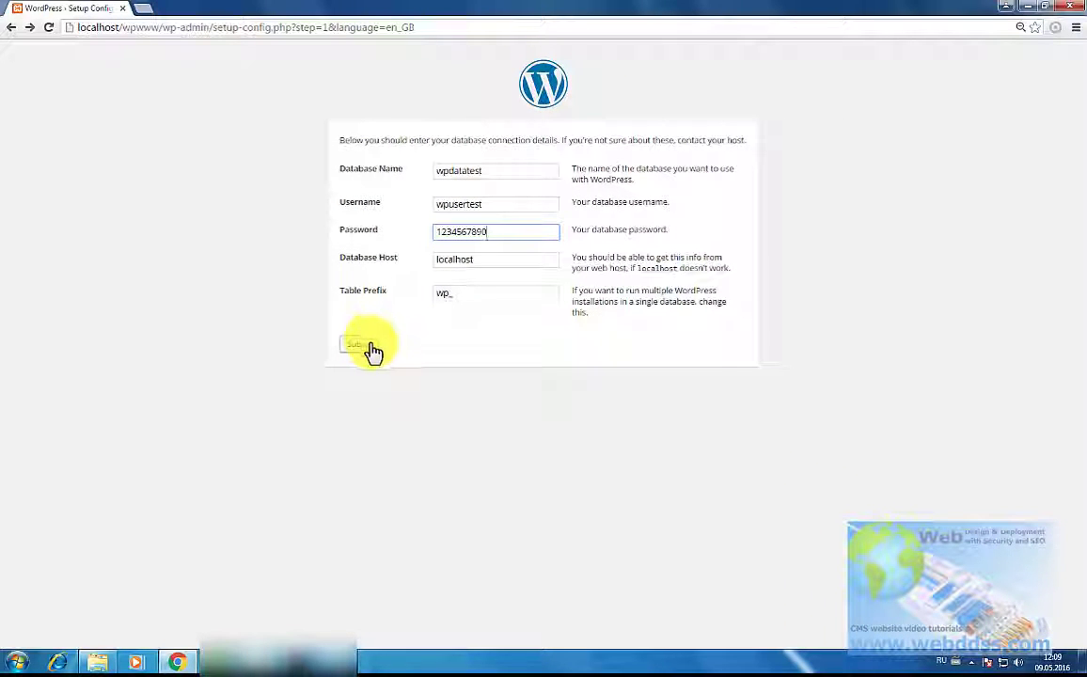
{"action": "left_click", "coordinate": [370, 346]}
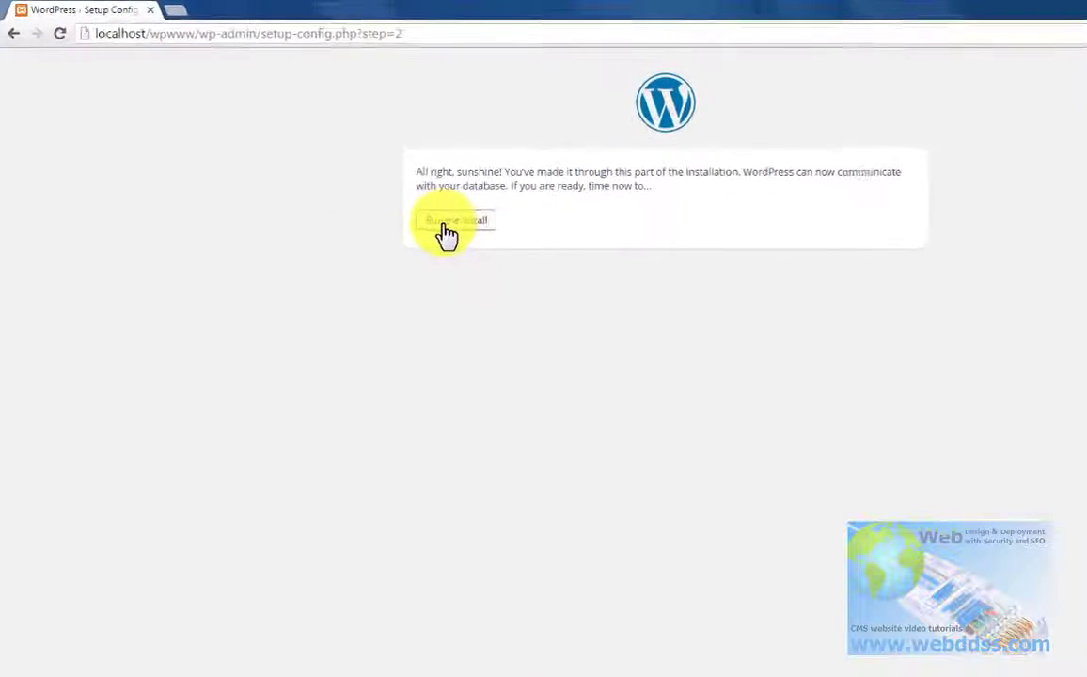
{"action": "left_click", "coordinate": [448, 225]}
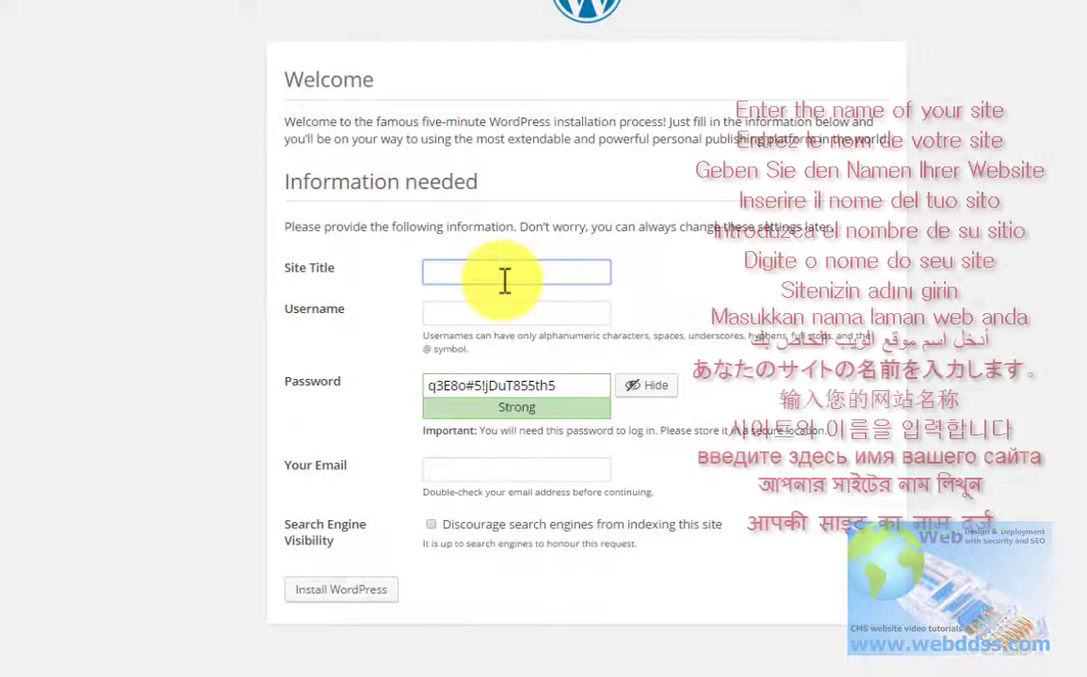
Step: Enter wpsitetest as Site Title and WP-usertest as the admin username
{"action": "type", "text": "wp"}
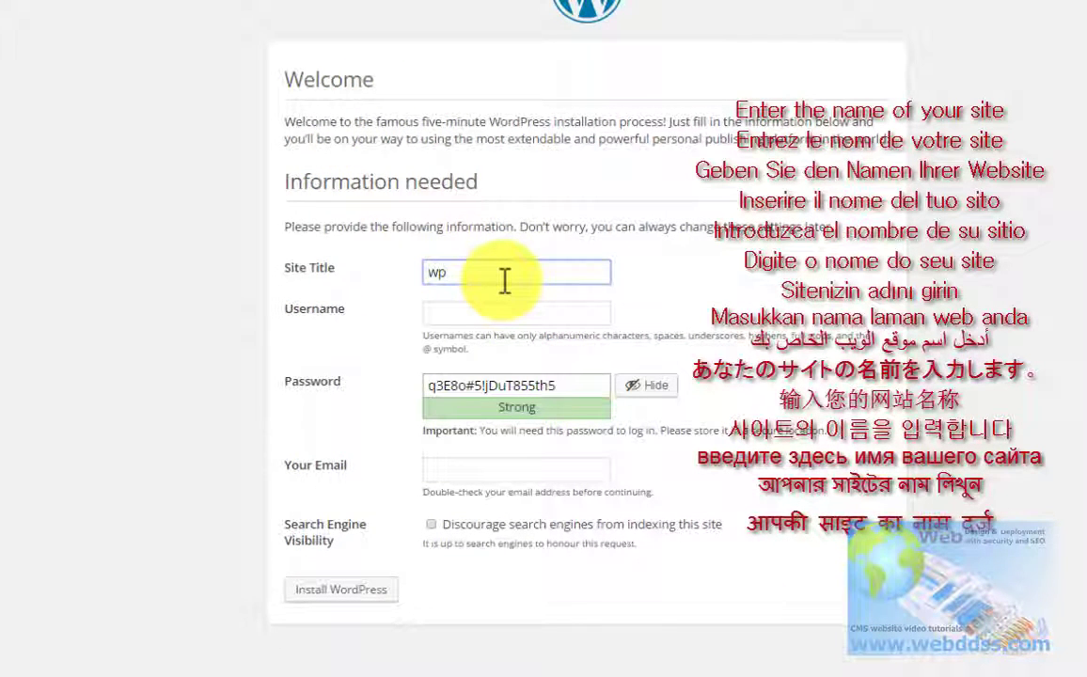
{"action": "type", "text": "site"}
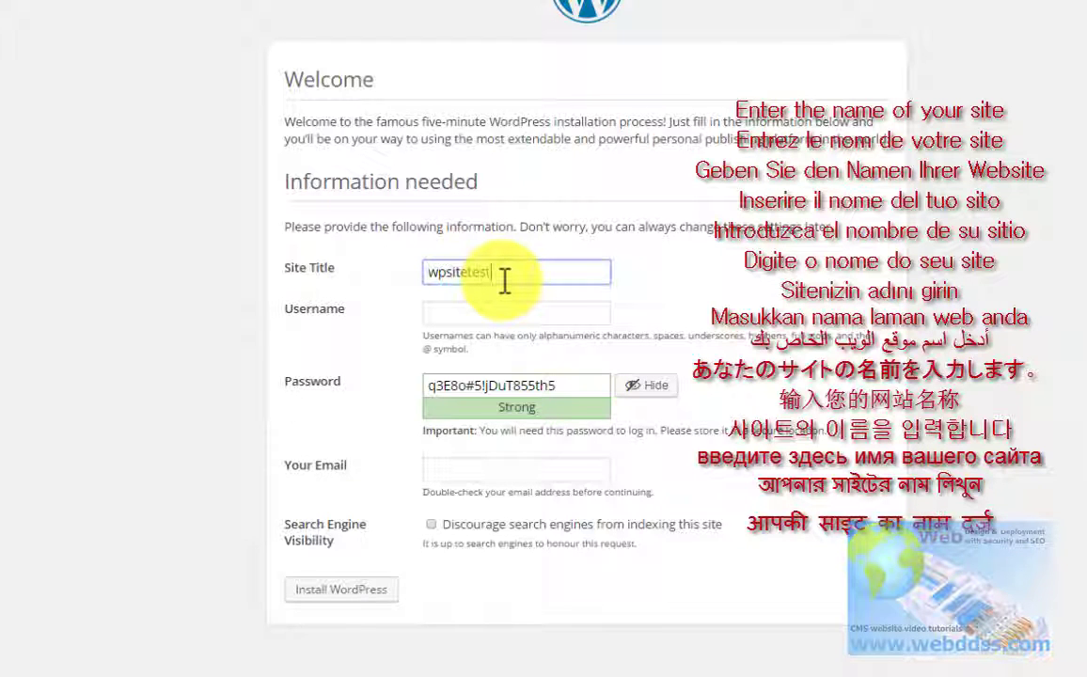
{"action": "type", "text": "test"}
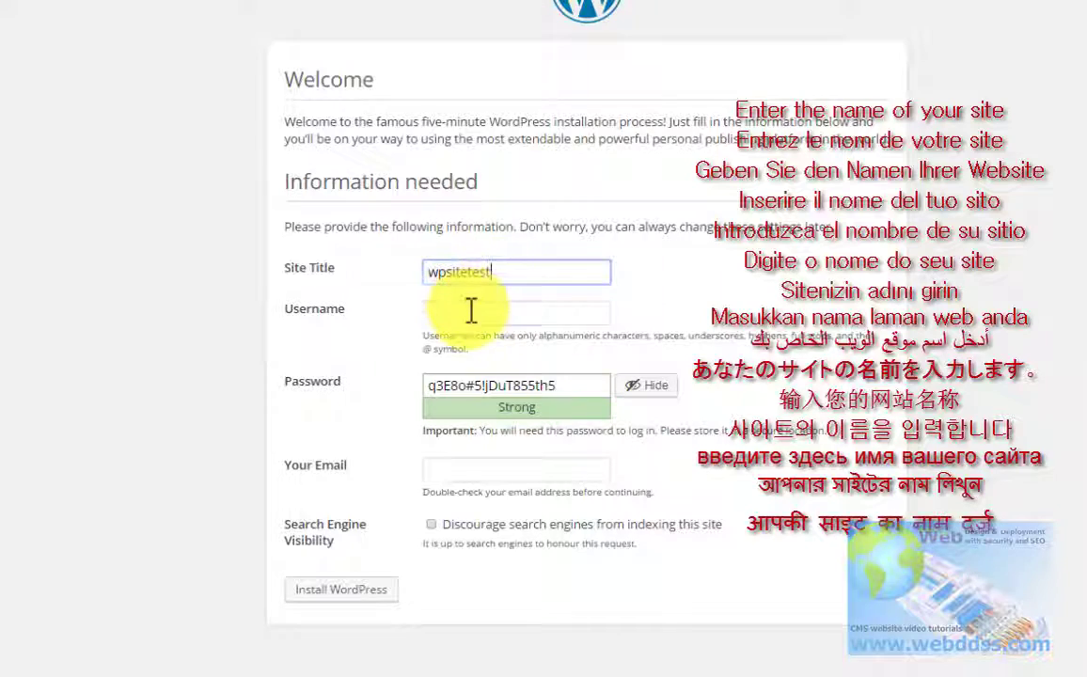
{"action": "left_click", "coordinate": [469, 310]}
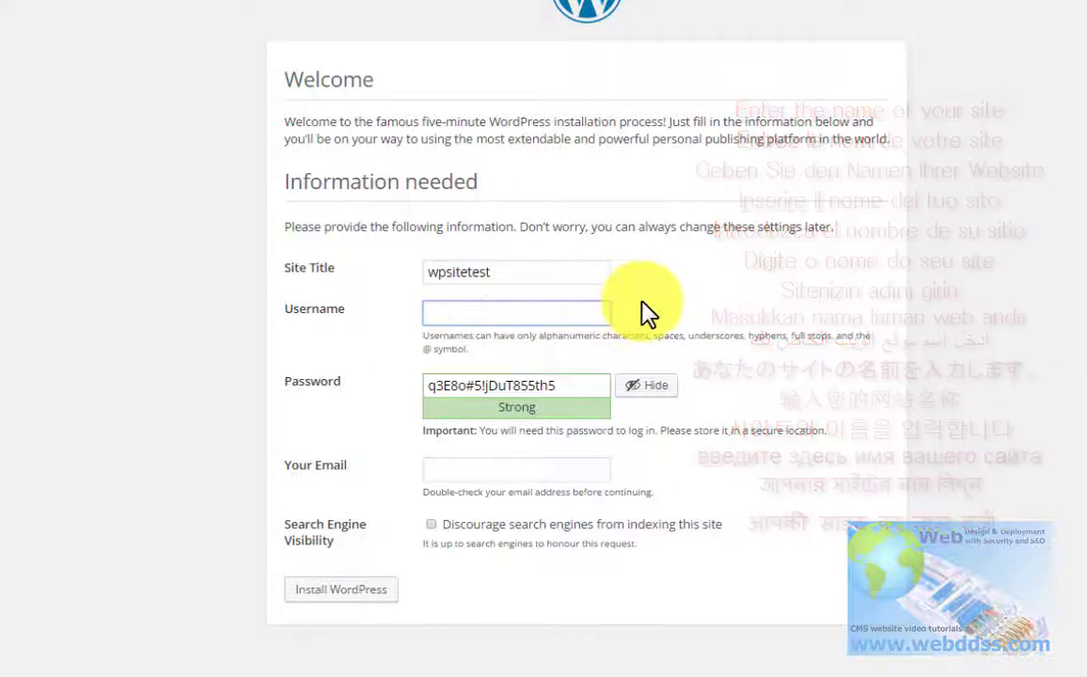
{"action": "type", "text": "WP"}
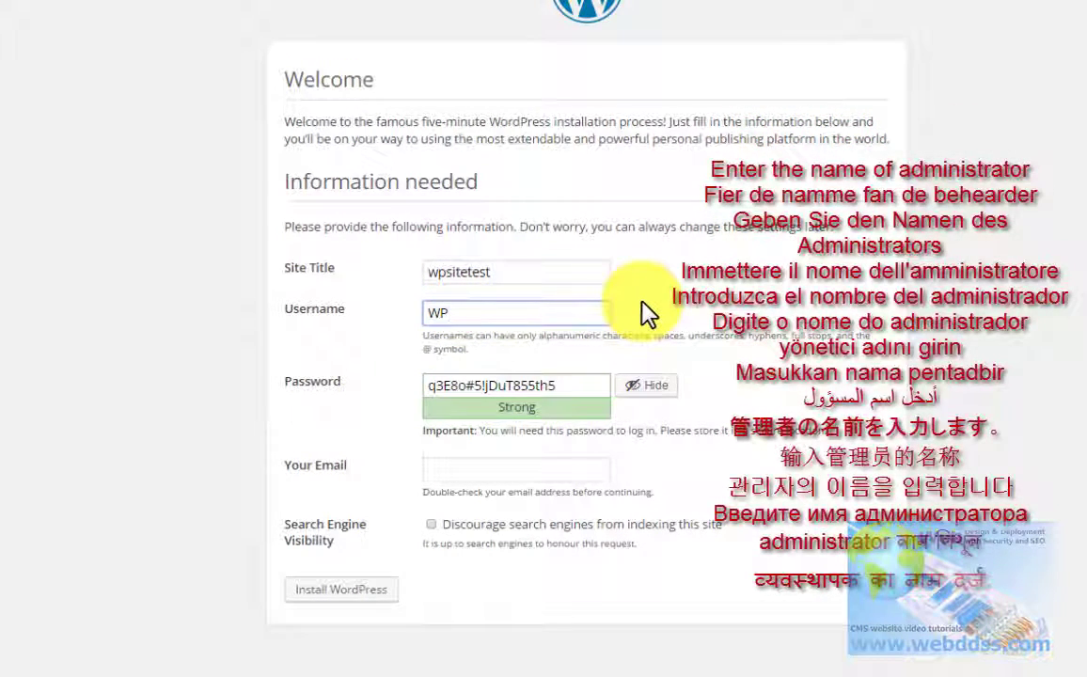
{"action": "type", "text": "-usertest"}
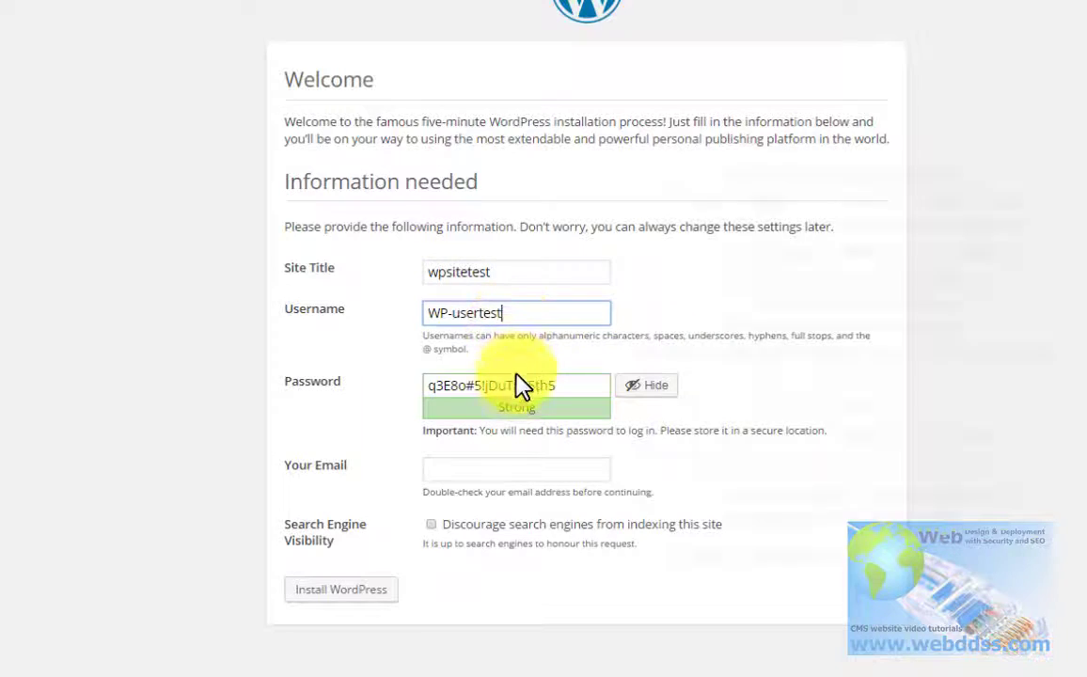
Step: Clear the generated admin password and paste in a custom password rated Strong
{"action": "left_click", "coordinate": [658, 389]}
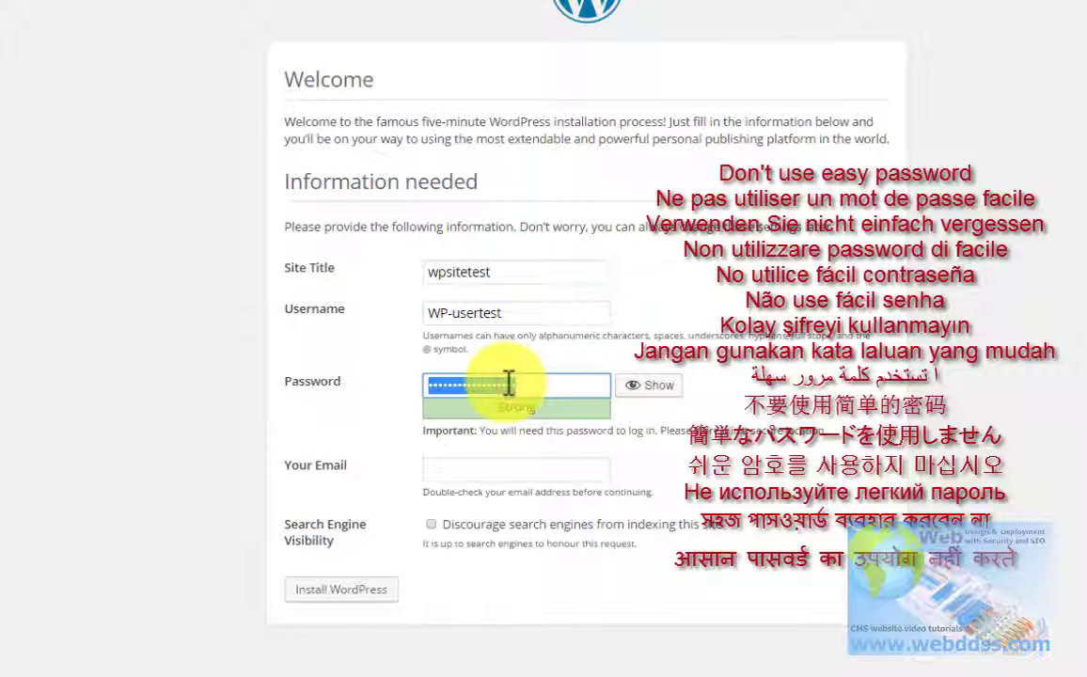
{"action": "key", "text": "BackSpace"}
{"action": "left_click", "coordinate": [454, 387]}
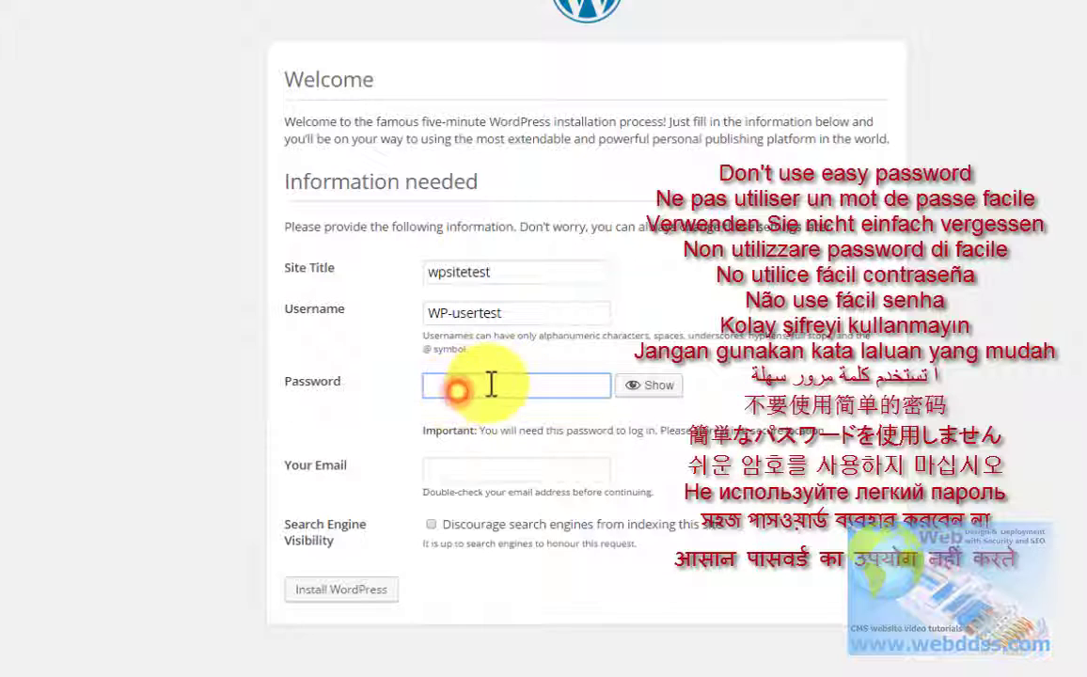
{"action": "type", "text": "••"}
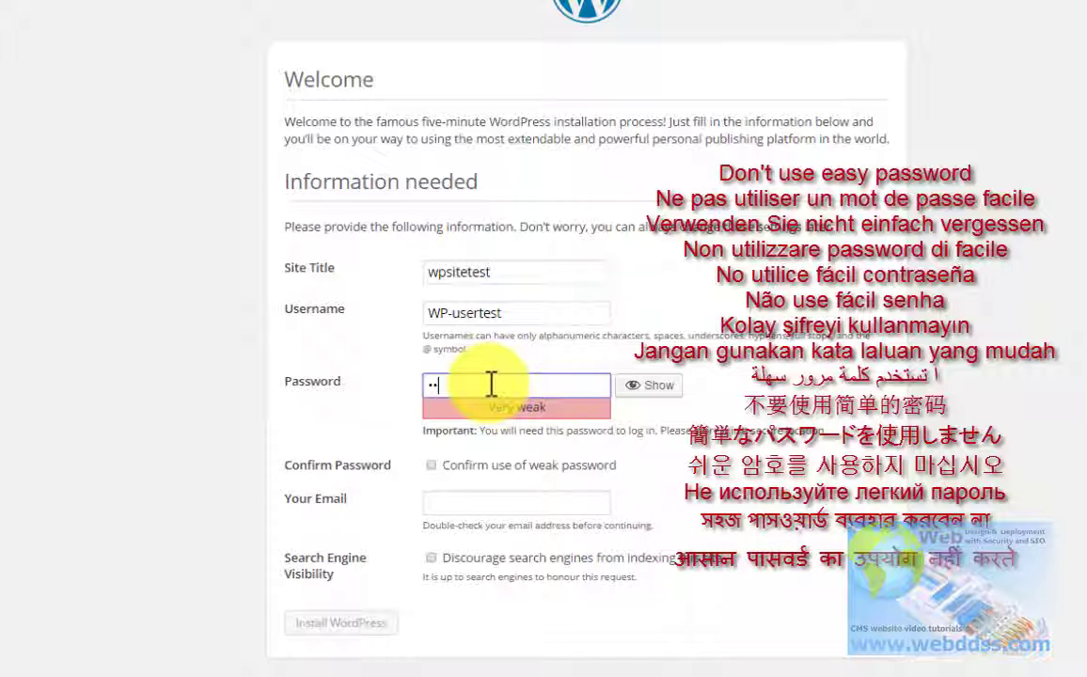
{"action": "key", "text": "BackSpace"}
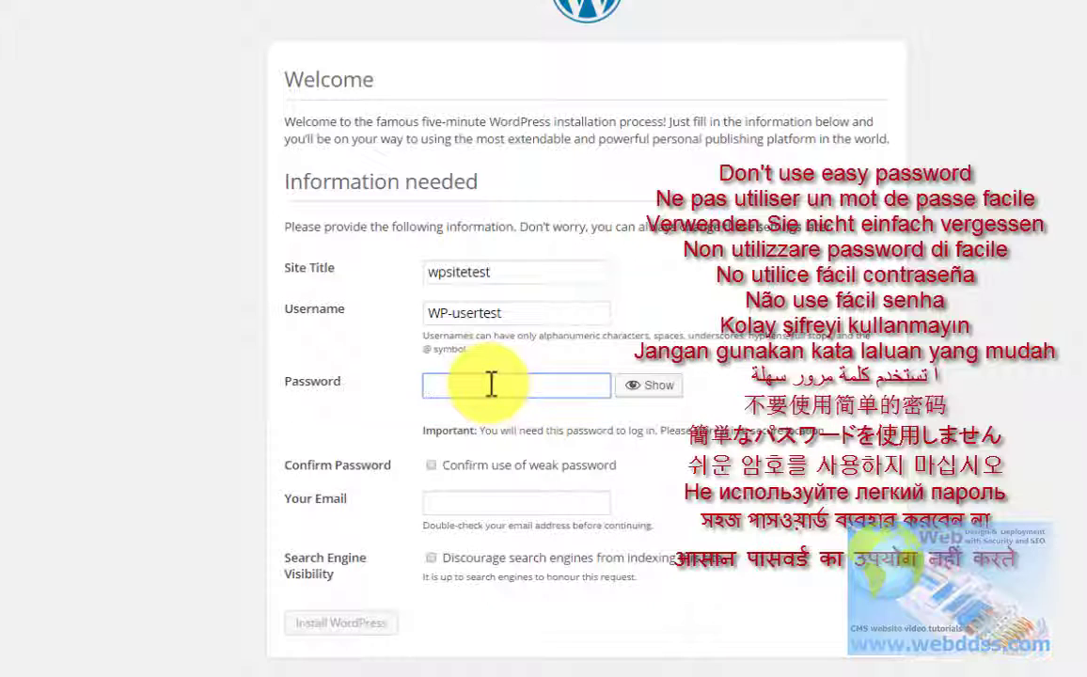
{"action": "type", "text": "••"}
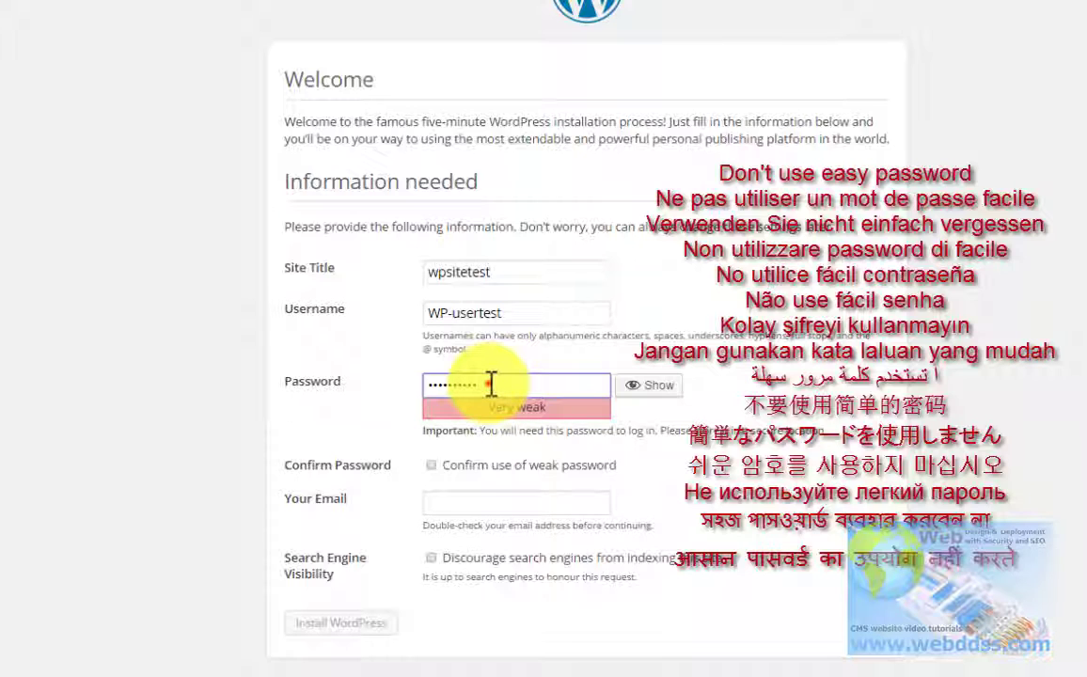
{"action": "double_click", "coordinate": [491, 383]}
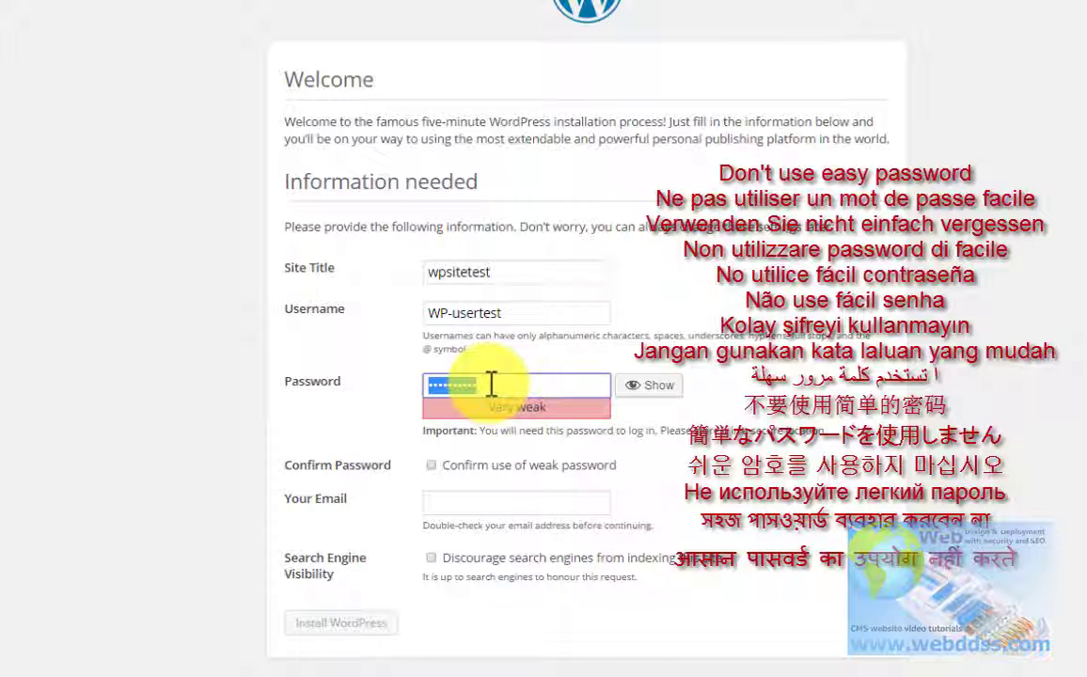
{"action": "key", "text": "BackSpace"}
{"action": "key", "text": "ctrl+v"}
{"action": "double_click", "coordinate": [537, 385]}
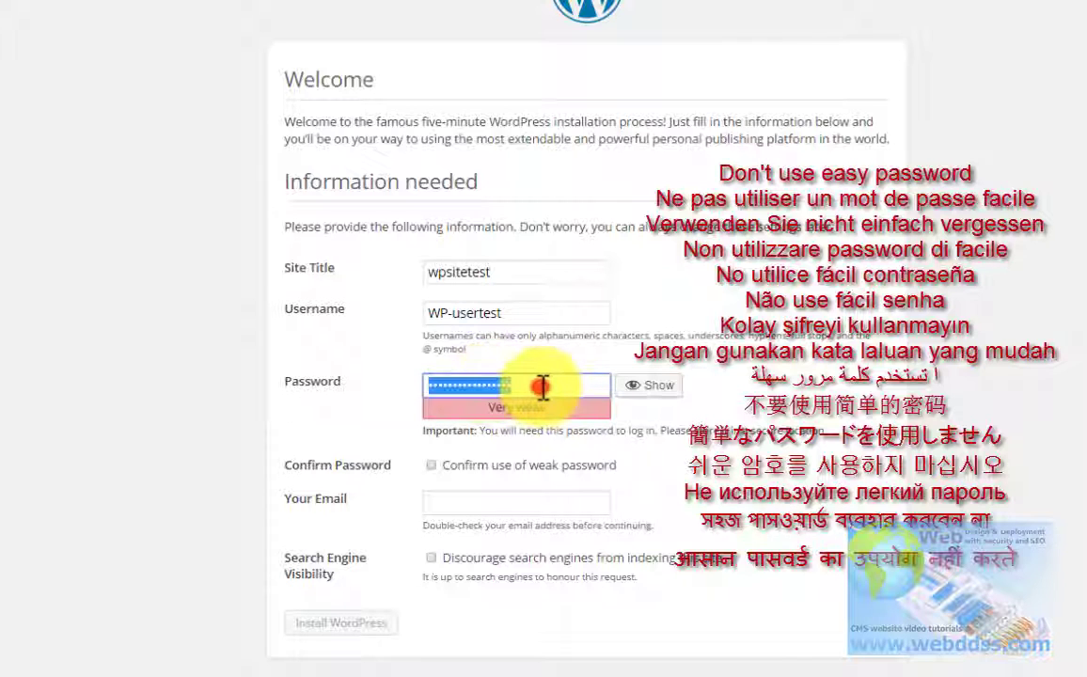
{"action": "key", "text": "BackSpace"}
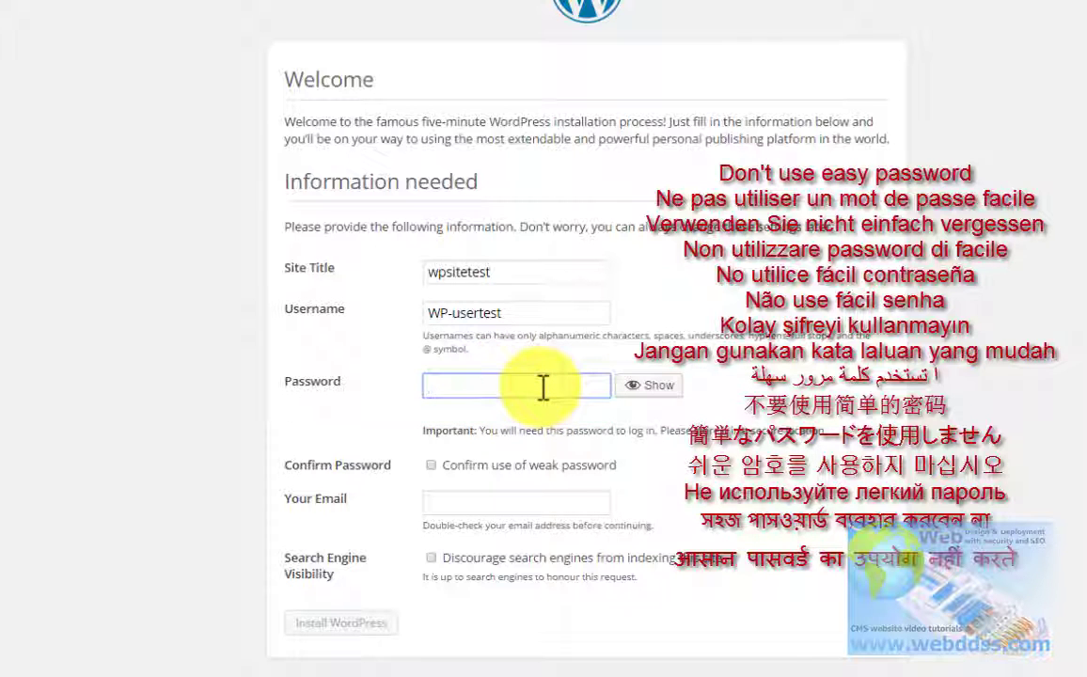
{"action": "key", "text": "ctrl+v"}
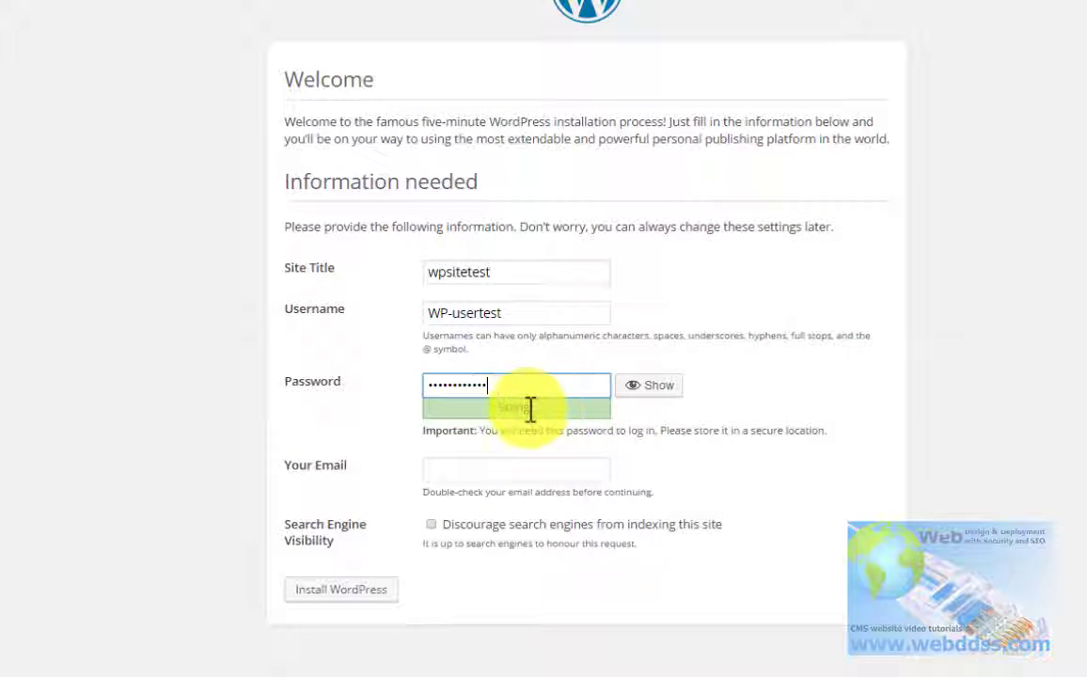
Step: Fill in the admin e-mail, leave search engines allowed, and install WordPress
{"action": "left_click", "coordinate": [510, 470]}
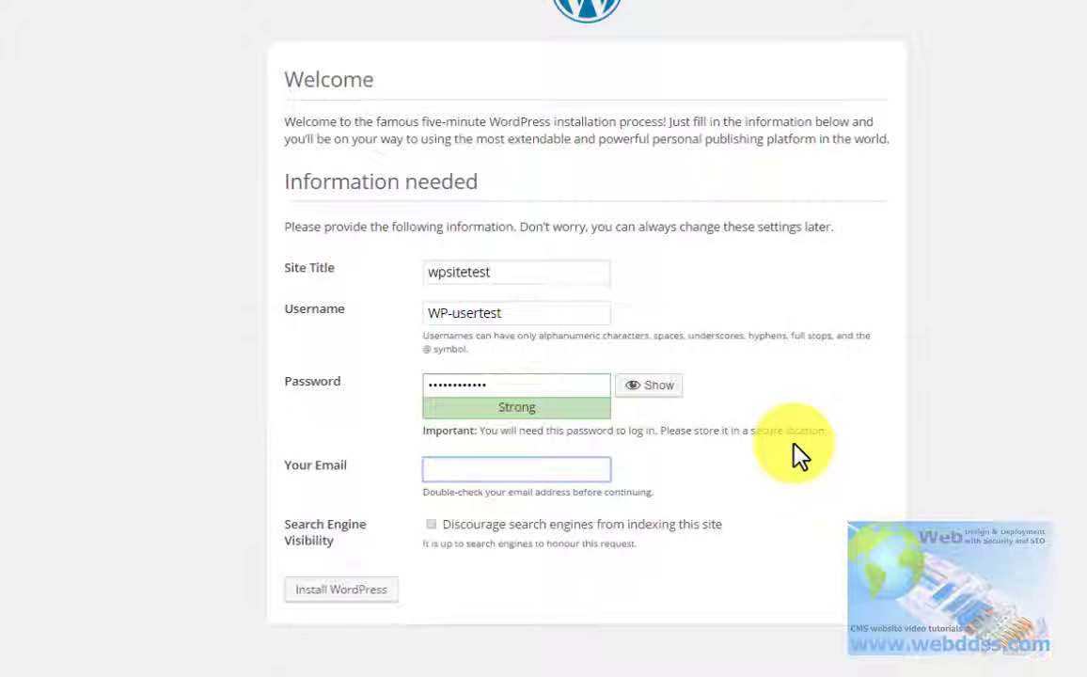
{"action": "type", "text": "website"}
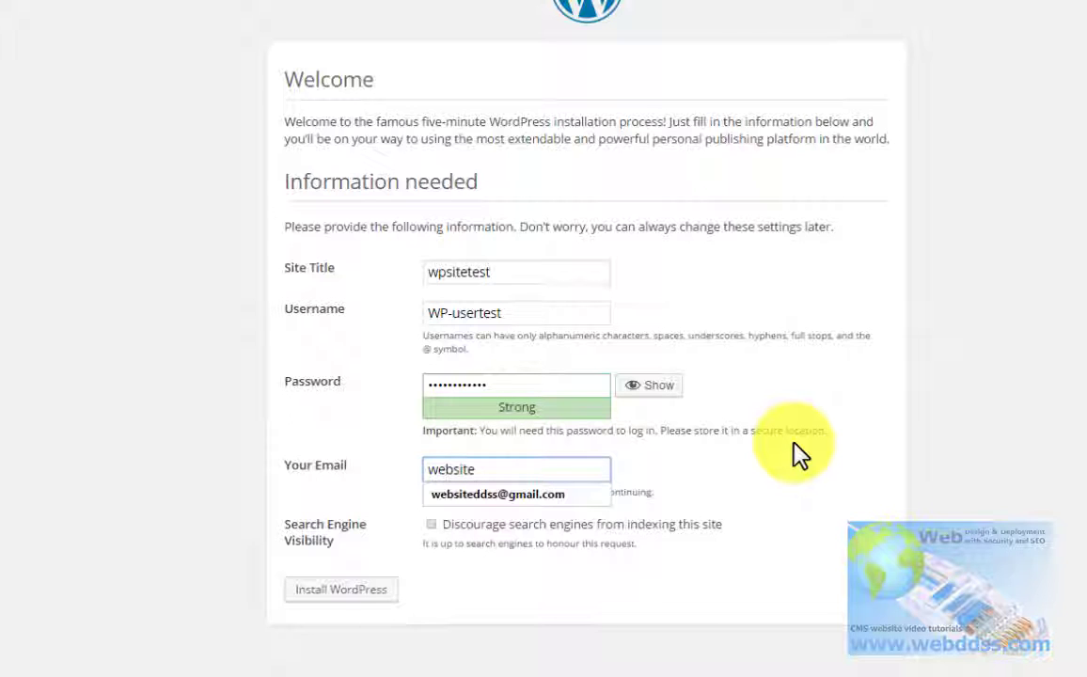
{"action": "left_click", "coordinate": [484, 497]}
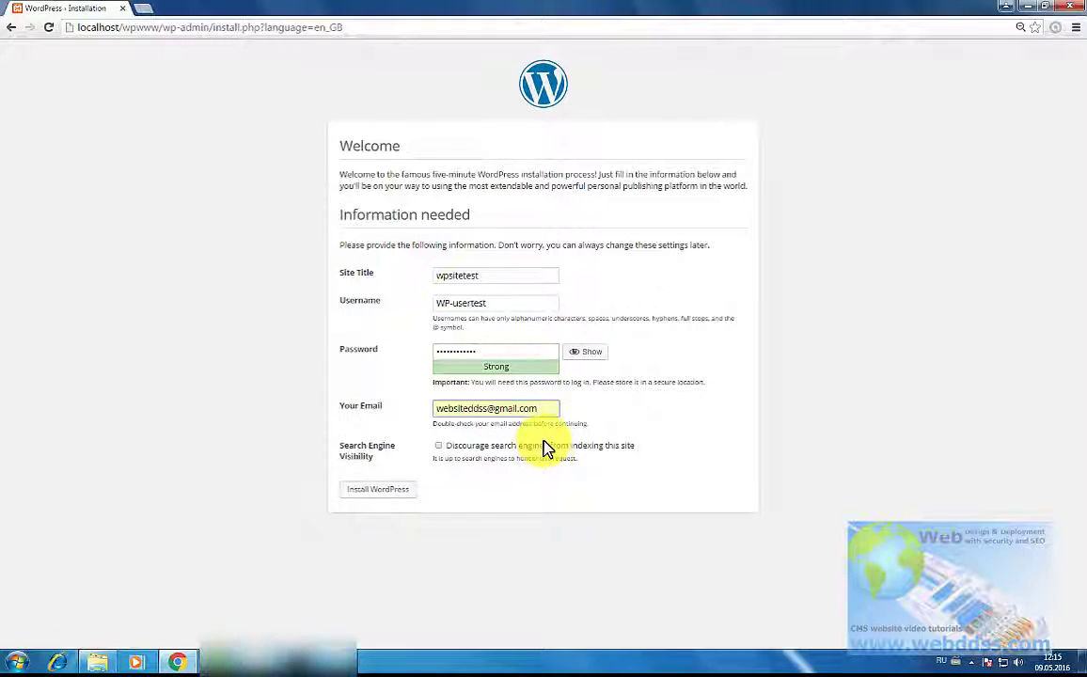
{"action": "left_click", "coordinate": [439, 446]}
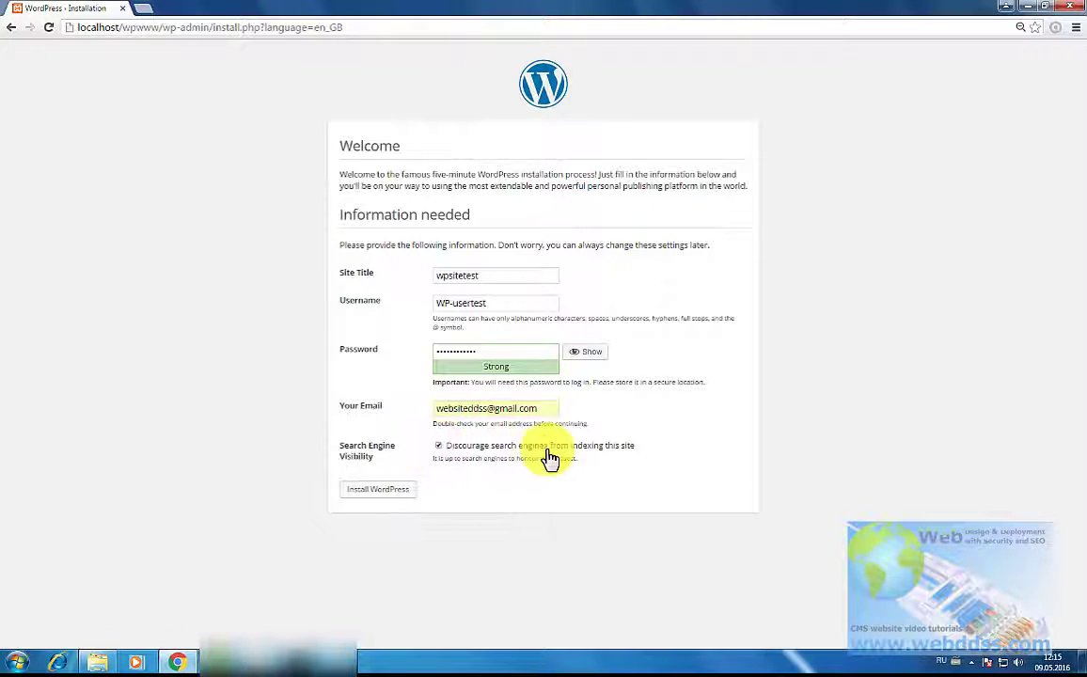
{"action": "left_click", "coordinate": [440, 448]}
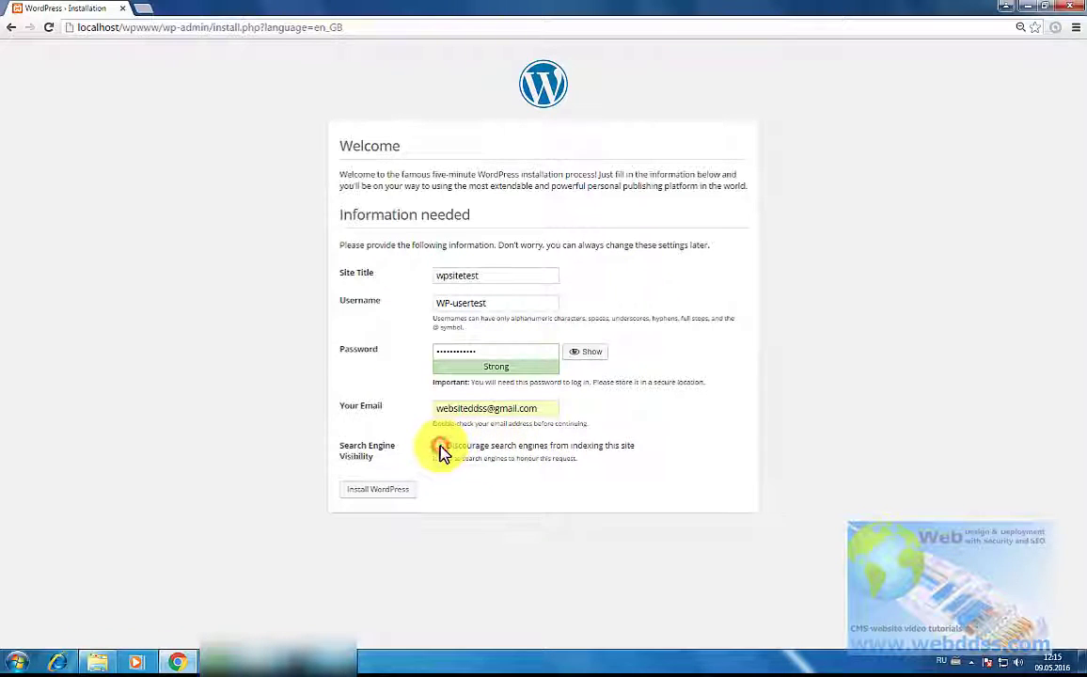
{"action": "left_click", "coordinate": [381, 491]}
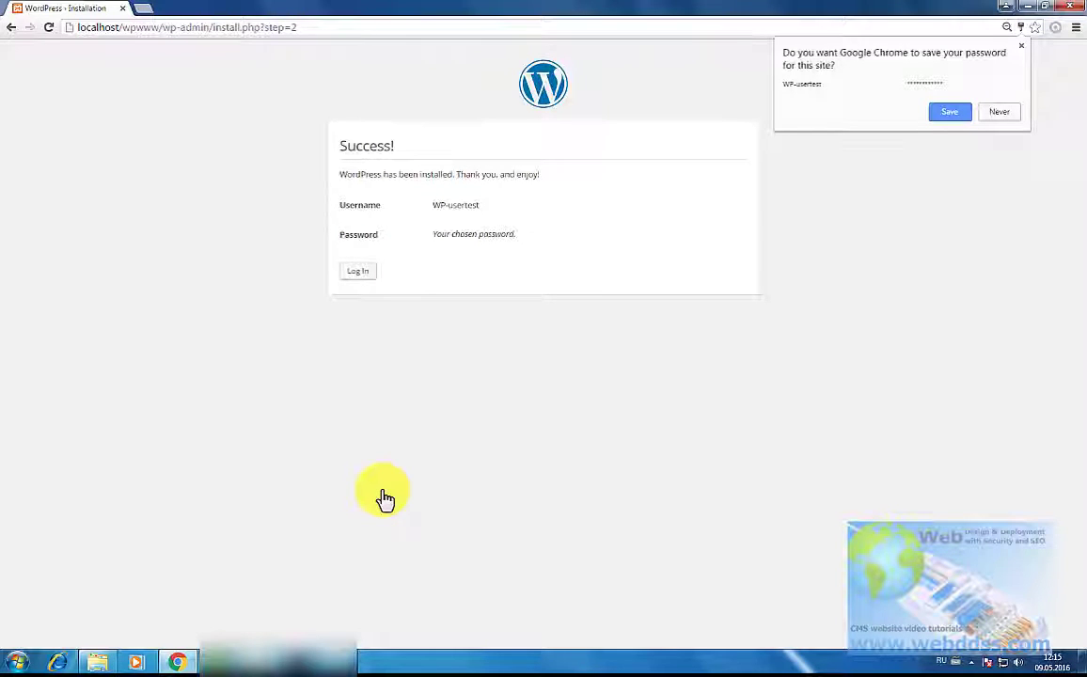
Step: Dismiss Chrome's save-password prompt, go to the WordPress login form, and enter the administrator username
{"action": "left_click", "coordinate": [1023, 47]}
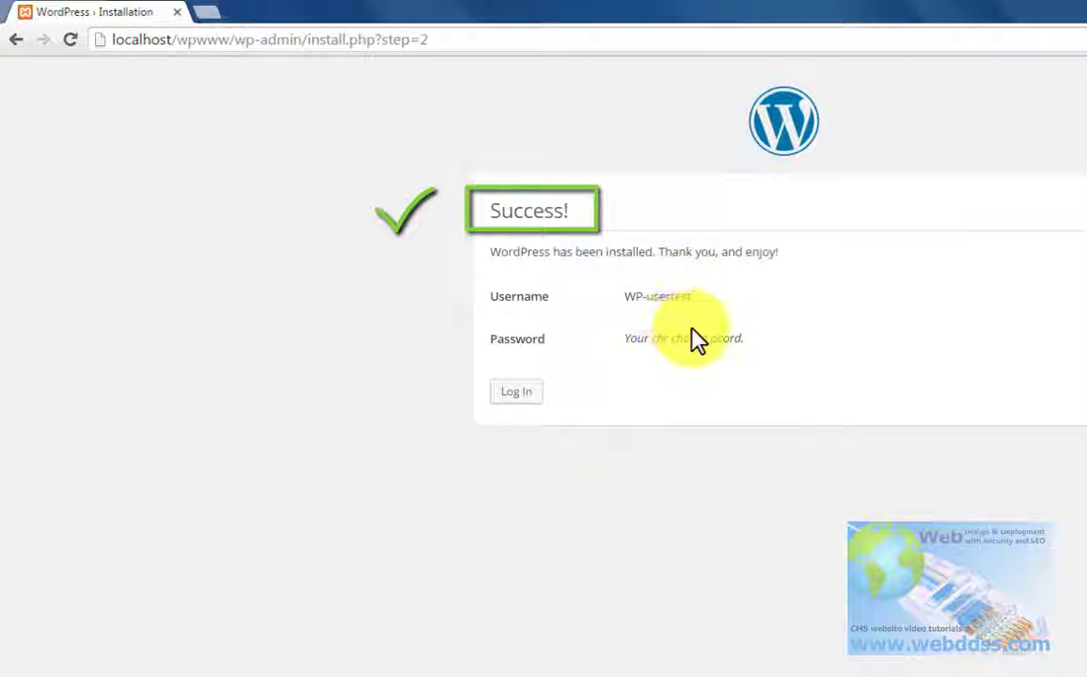
{"action": "left_click", "coordinate": [516, 391]}
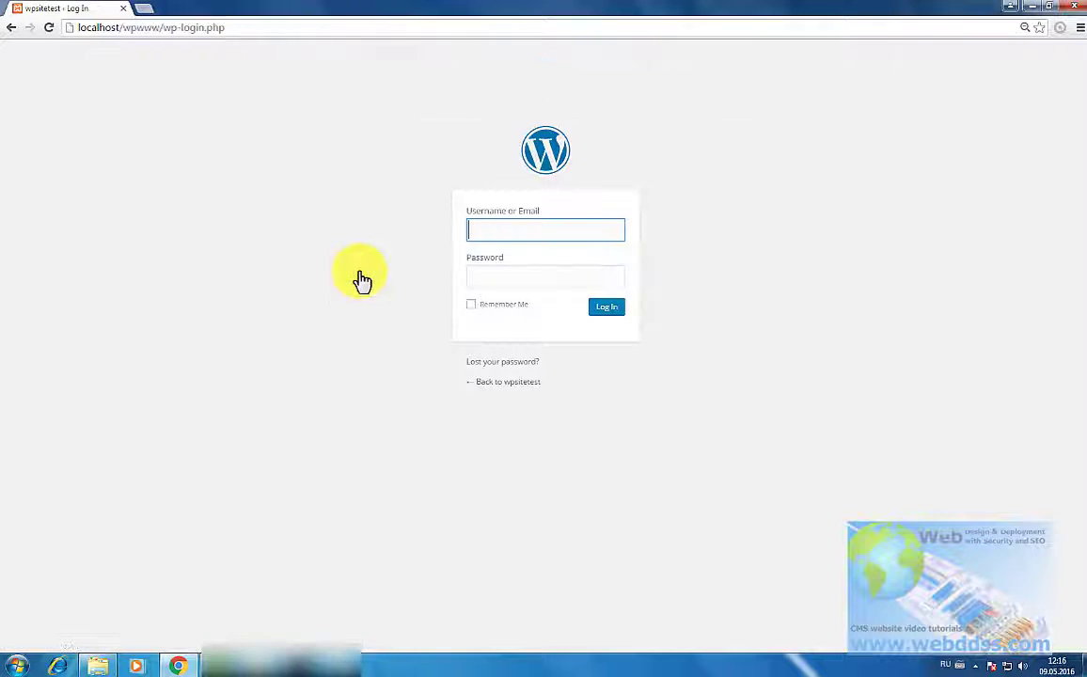
{"action": "type", "text": "W"}
{"action": "type", "text": "p"}
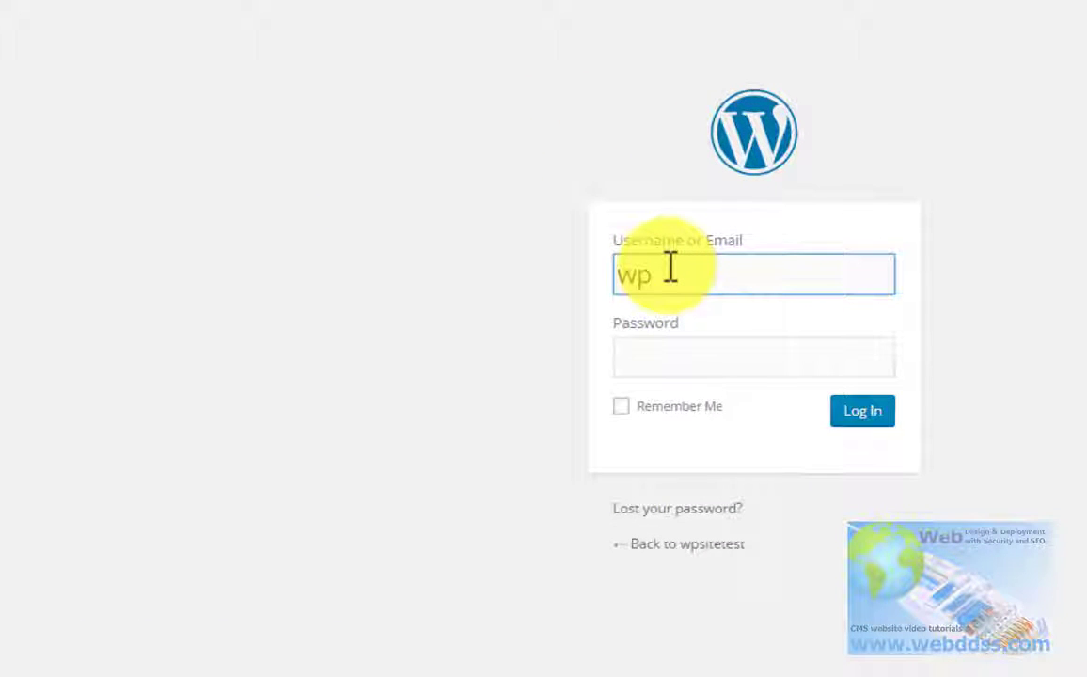
{"action": "key", "text": "BackSpace"}
{"action": "key", "text": "BackSpace"}
{"action": "type", "text": "WP-us"}
{"action": "type", "text": "er"}
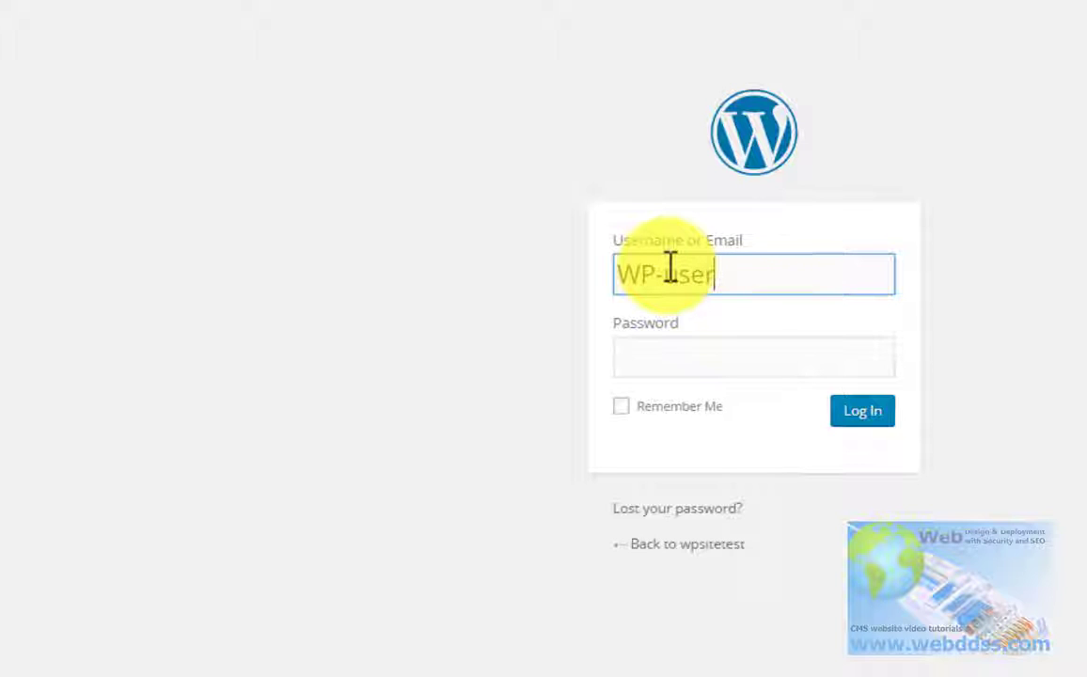
{"action": "type", "text": "test"}
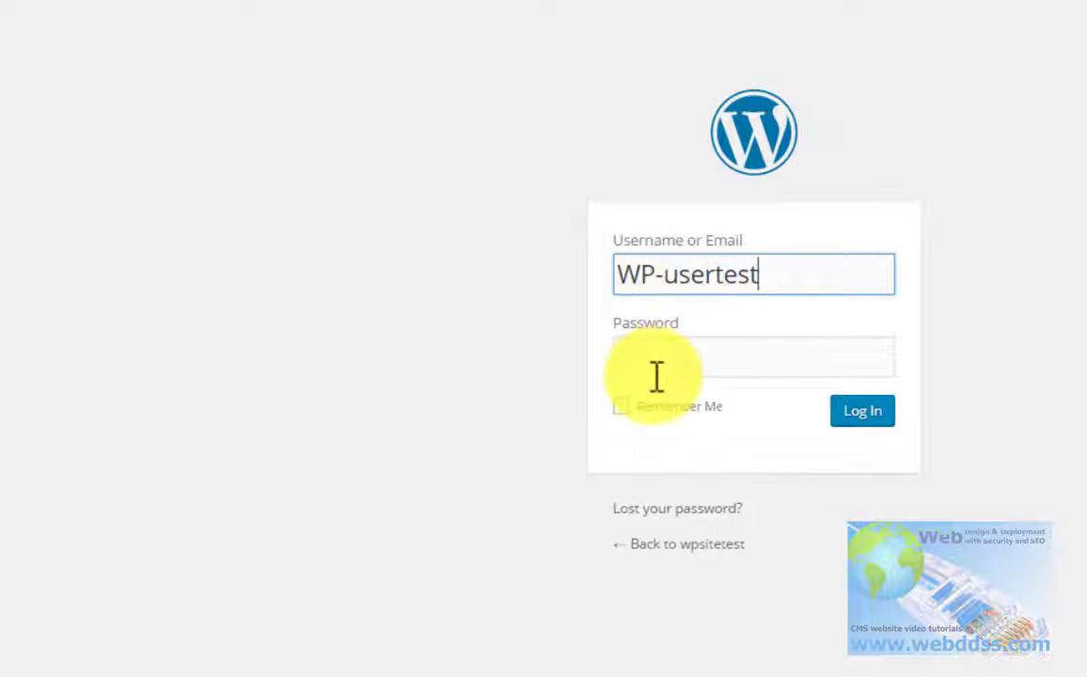
Step: Enter the administrator password and tick Remember Me
{"action": "left_click", "coordinate": [740, 354]}
{"action": "type", "text": "••••••••••••"}
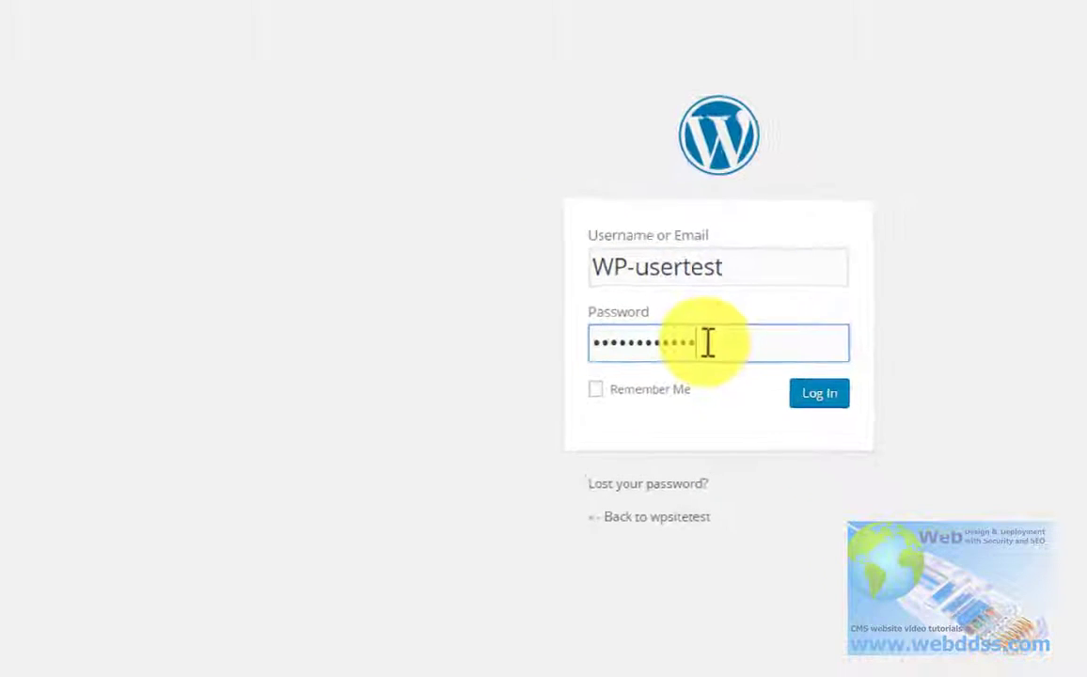
{"action": "left_click", "coordinate": [595, 389]}
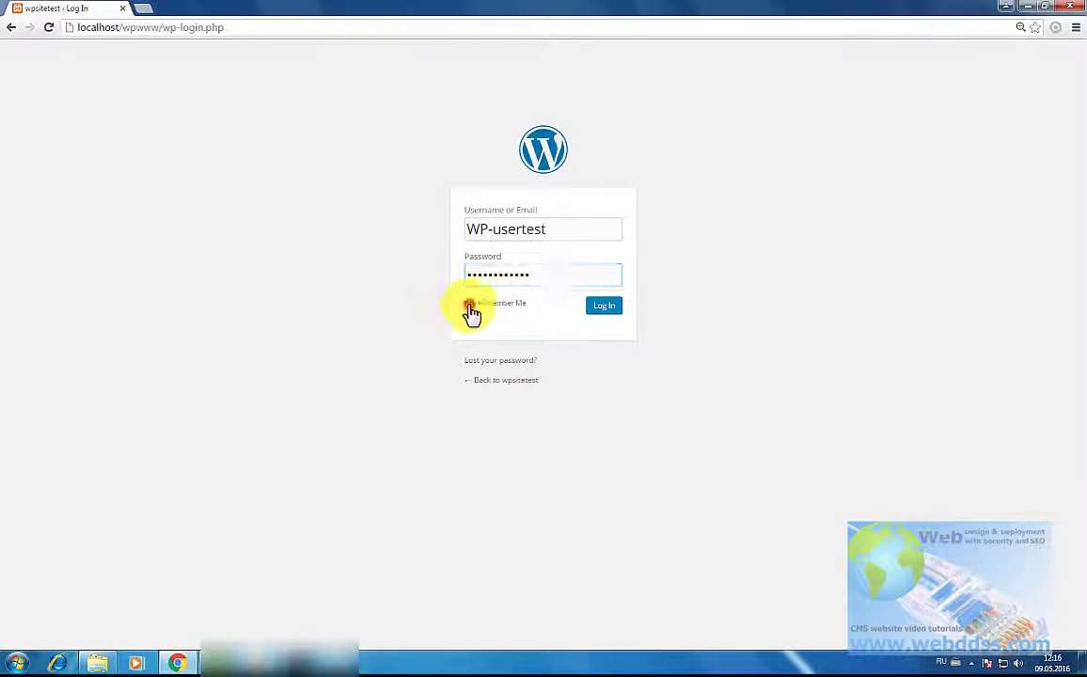
Step: Sign in to wp-admin and decline Chrome's offer to save the password
{"action": "left_click", "coordinate": [611, 310]}
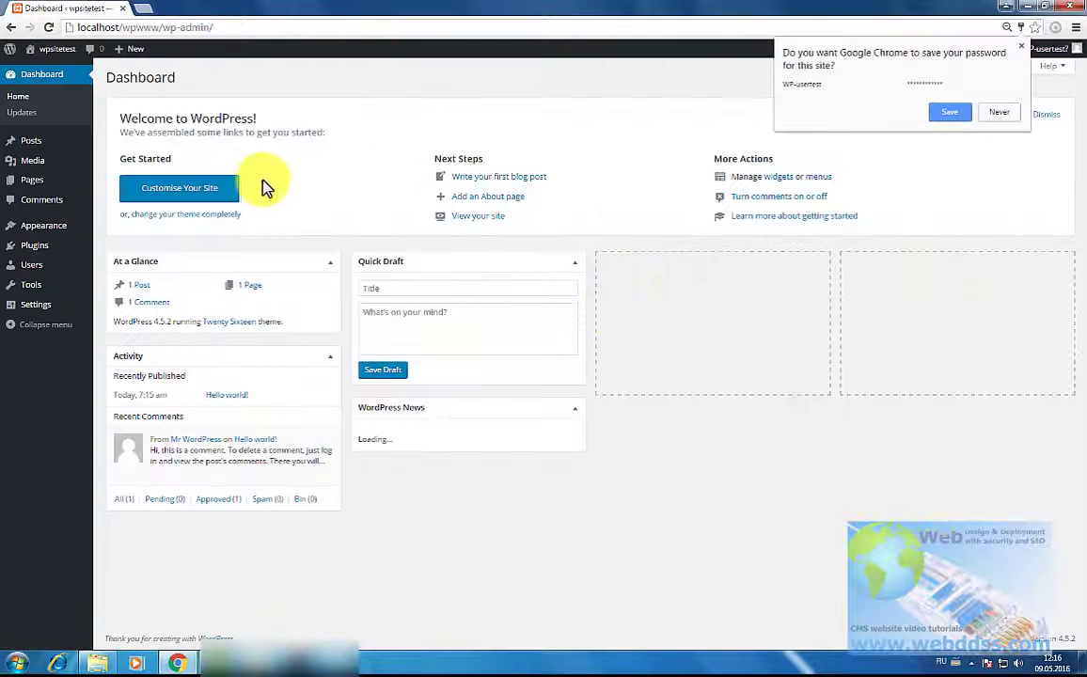
{"action": "left_click", "coordinate": [1022, 45]}
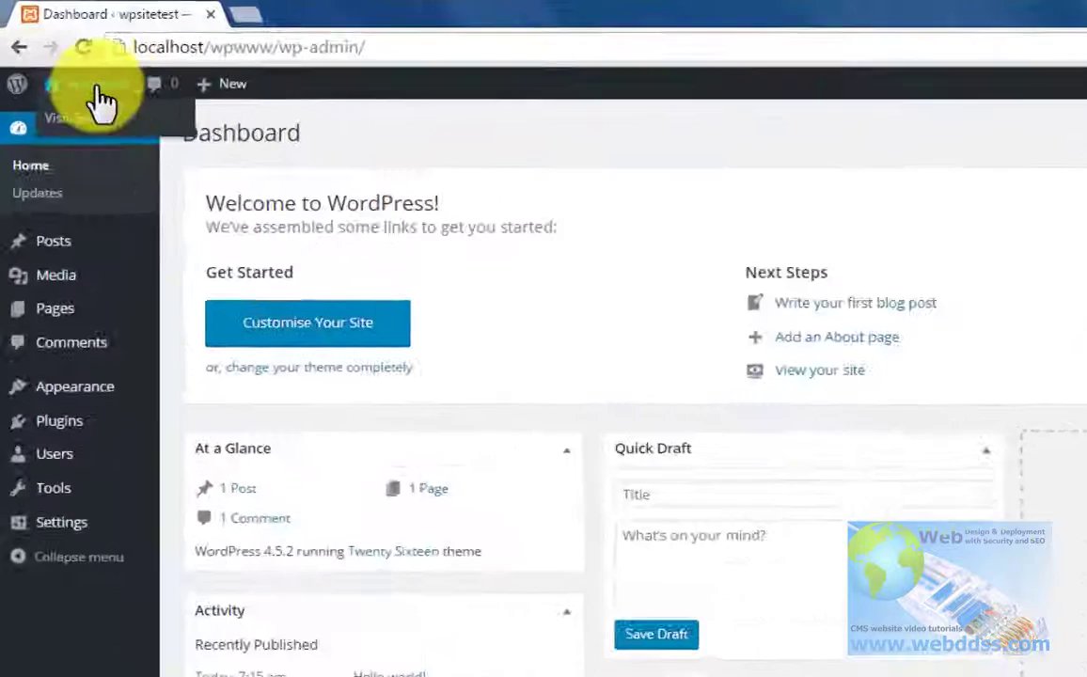
{"action": "mouse_move", "coordinate": [54, 51]}
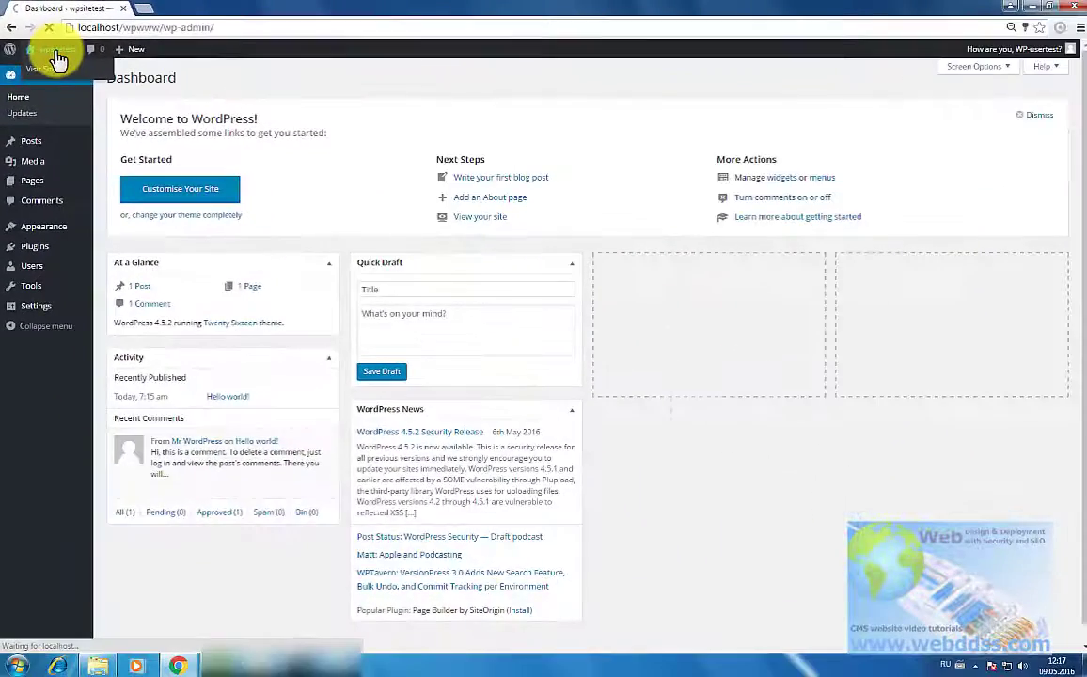
Step: Visit the wpsitetest site from the admin toolbar and scroll over its Hello world! post
{"action": "left_click", "coordinate": [104, 101]}
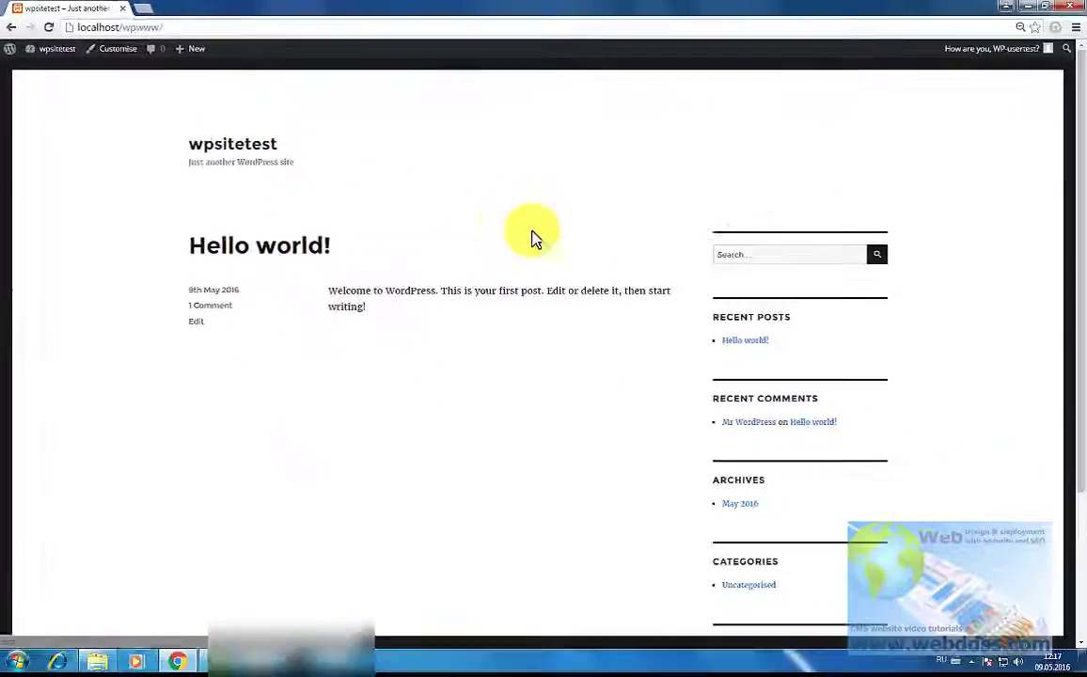
{"action": "scroll", "coordinate": [487, 212], "scroll_direction": "down", "scroll_amount": 3}
{"action": "scroll", "coordinate": [487, 214], "scroll_direction": "up", "scroll_amount": 3}
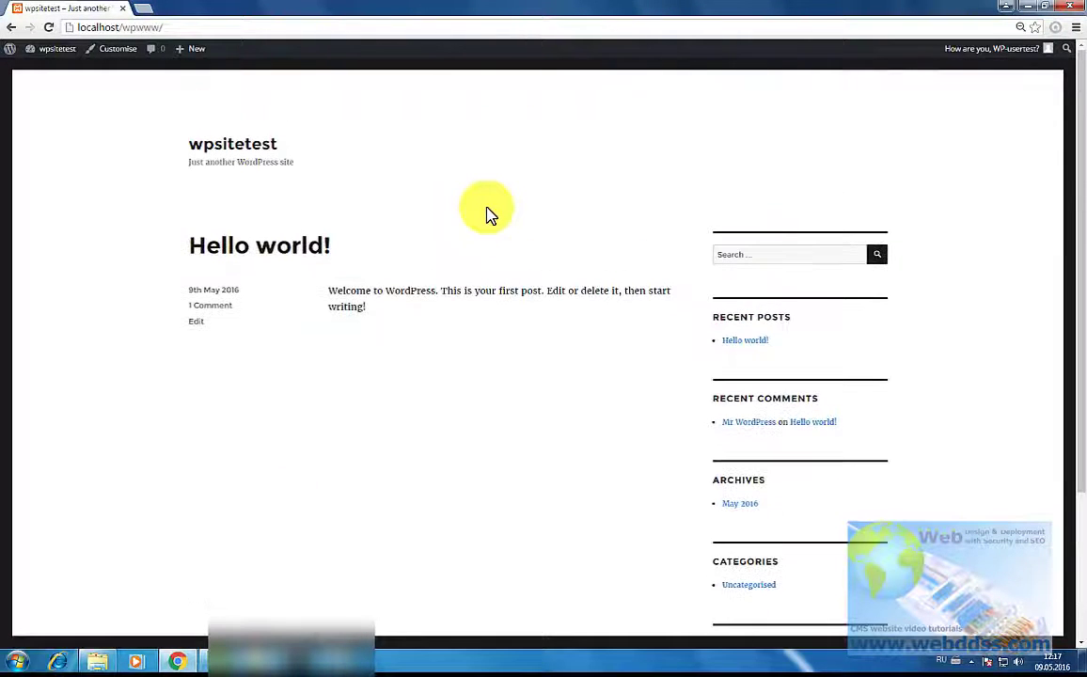